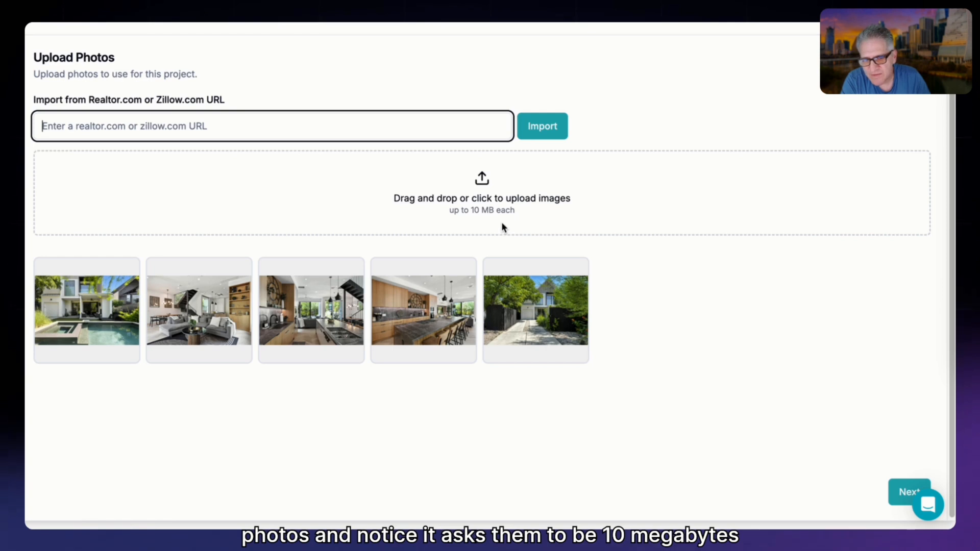
# Upload the listing photos from the Ford folder to the project.
pyautogui.moveTo(977, 168); pyautogui.dragTo(715, 208)
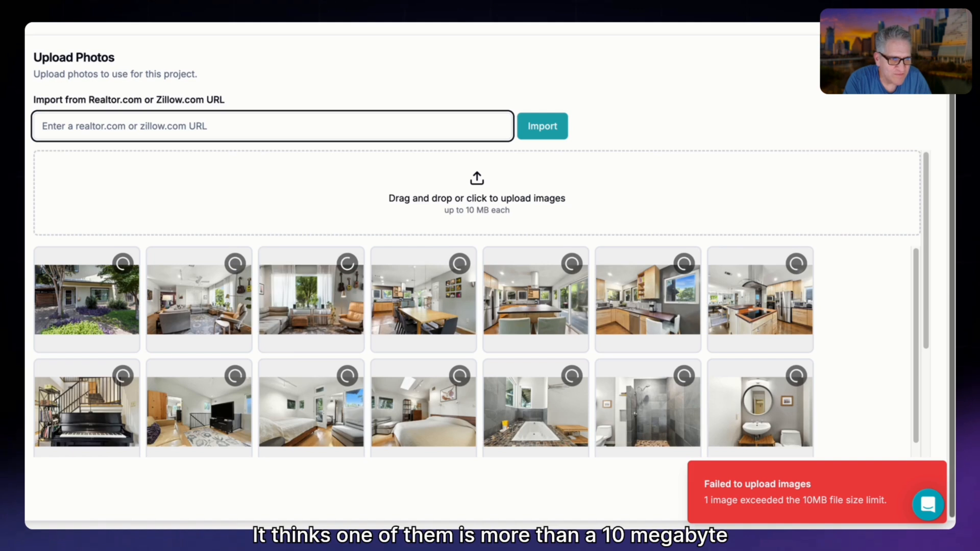
pyautogui.moveTo(977, 23); pyautogui.dragTo(704, 25)
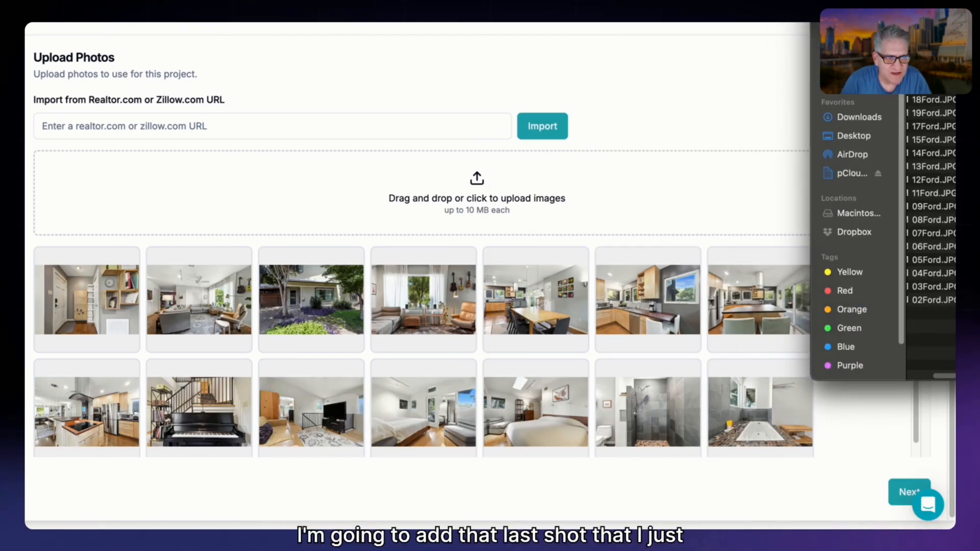
pyautogui.moveTo(933, 87); pyautogui.dragTo(586, 301)
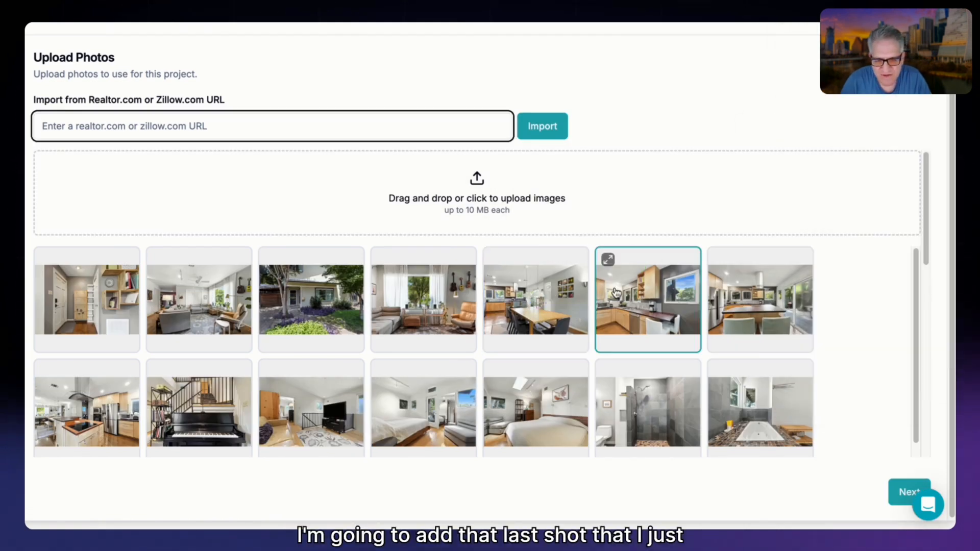
# Add the remaining rear exterior photo to the uploads and proceed to selecting images for the video.
pyautogui.scroll(-2, 701, 321)
pyautogui.scroll(-1, 701, 322)
pyautogui.moveTo(913, 76); pyautogui.dragTo(682, 182)
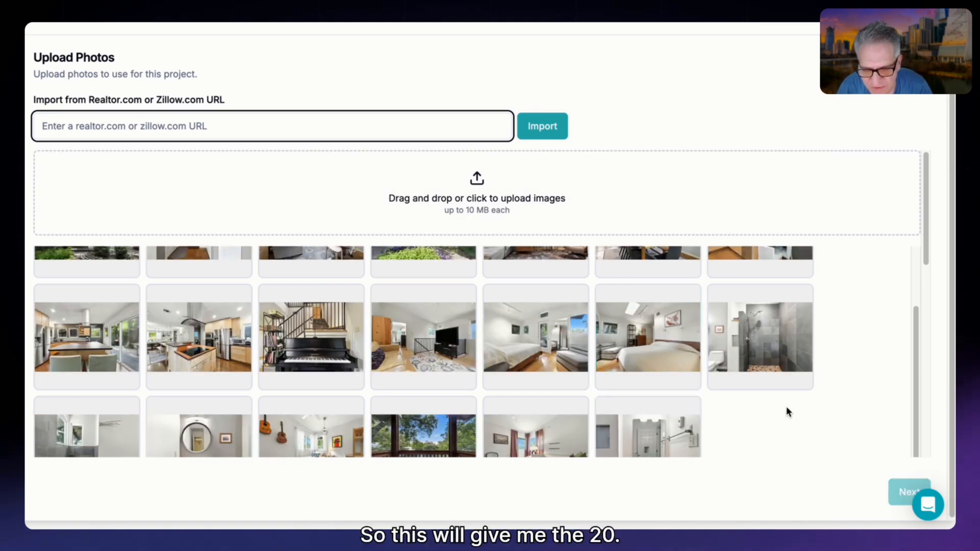
pyautogui.scroll(2, 809, 389)
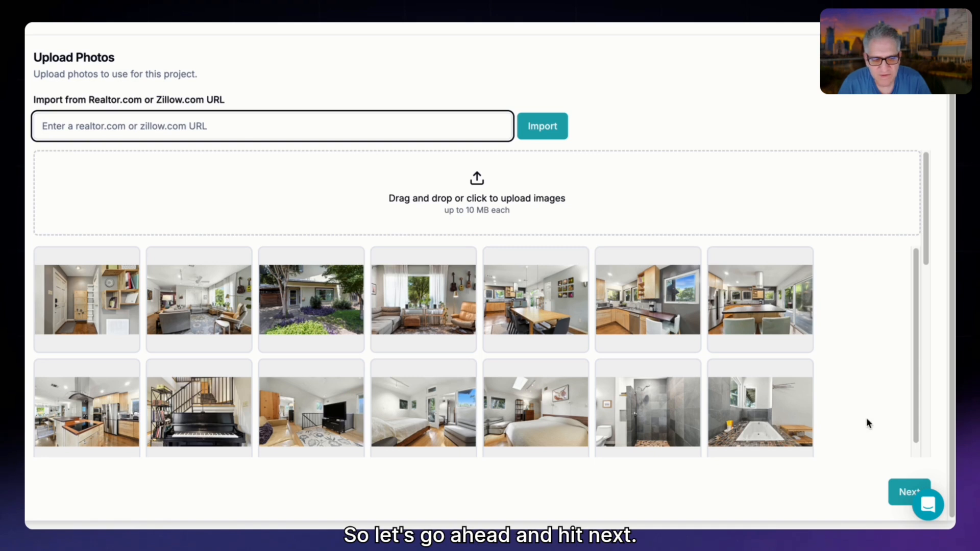
pyautogui.scroll(-3, 820, 371)
pyautogui.click(901, 490)
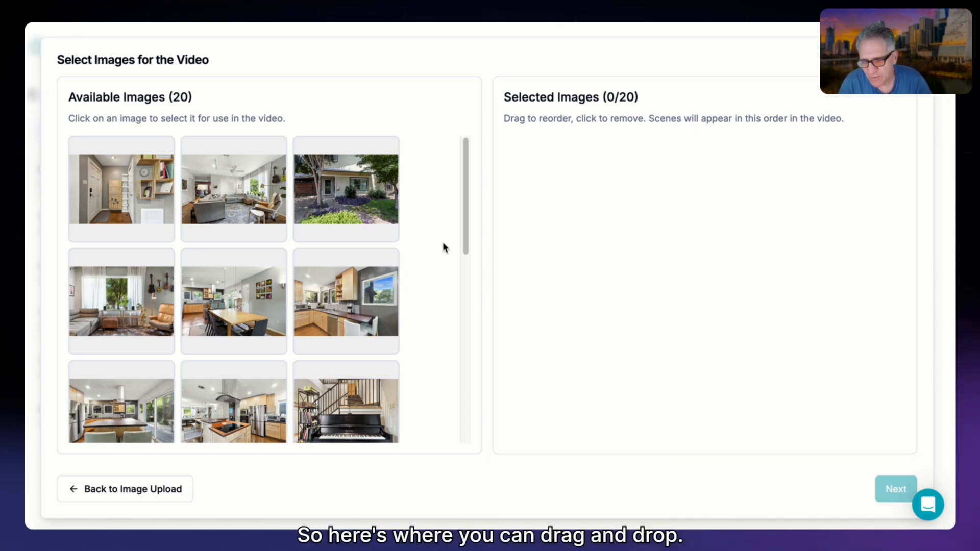
# Select the entryway, living room and front exterior images for the video, and move the front exterior to first position.
pyautogui.scroll(-10, 443, 248)
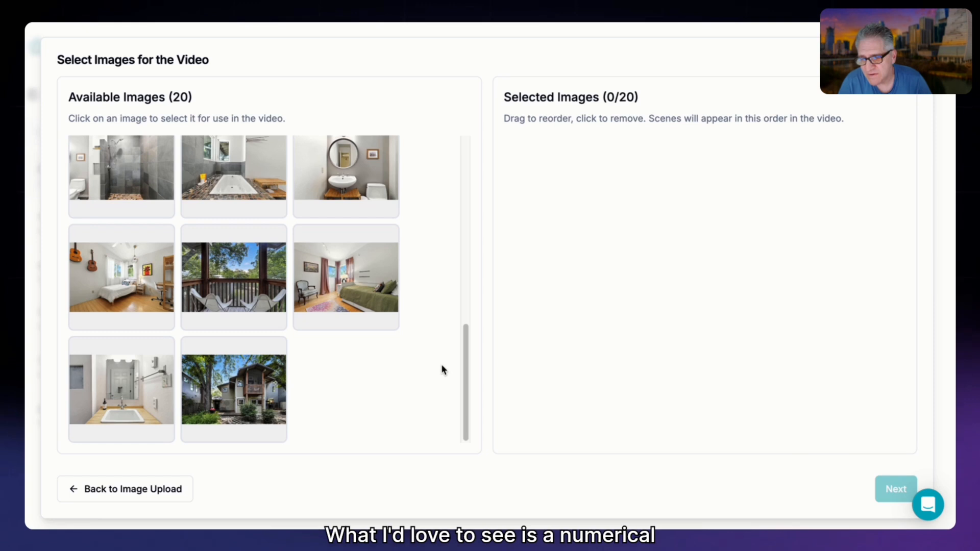
pyautogui.scroll(10, 439, 366)
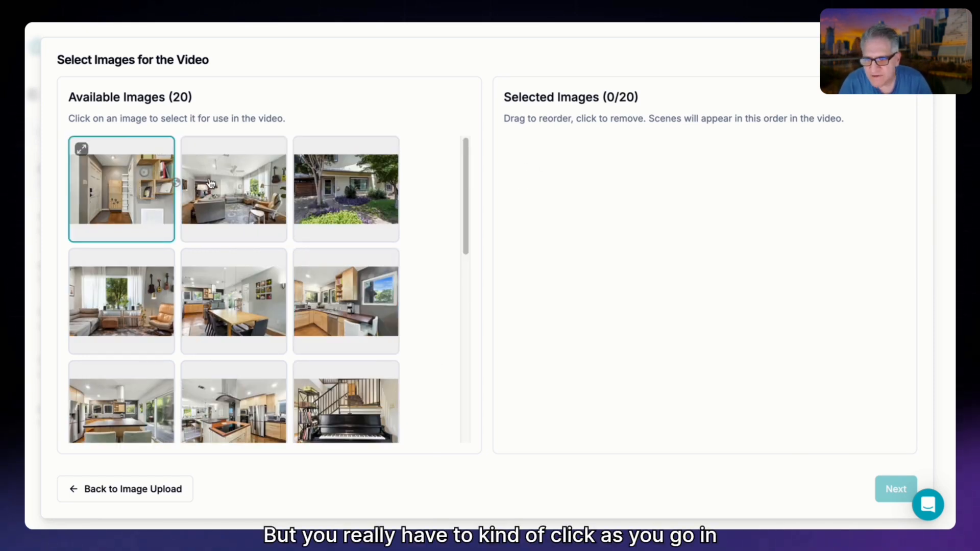
pyautogui.click(157, 192)
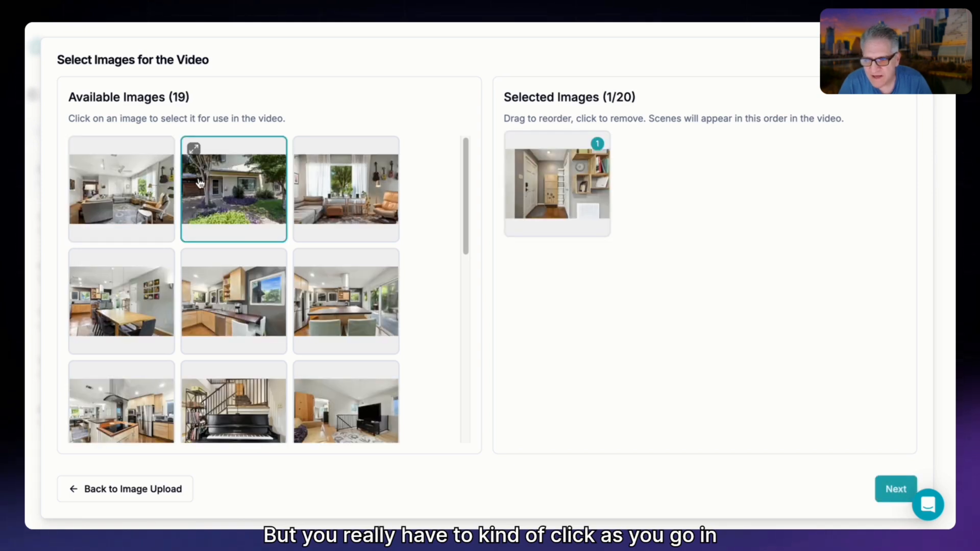
pyautogui.click(129, 189)
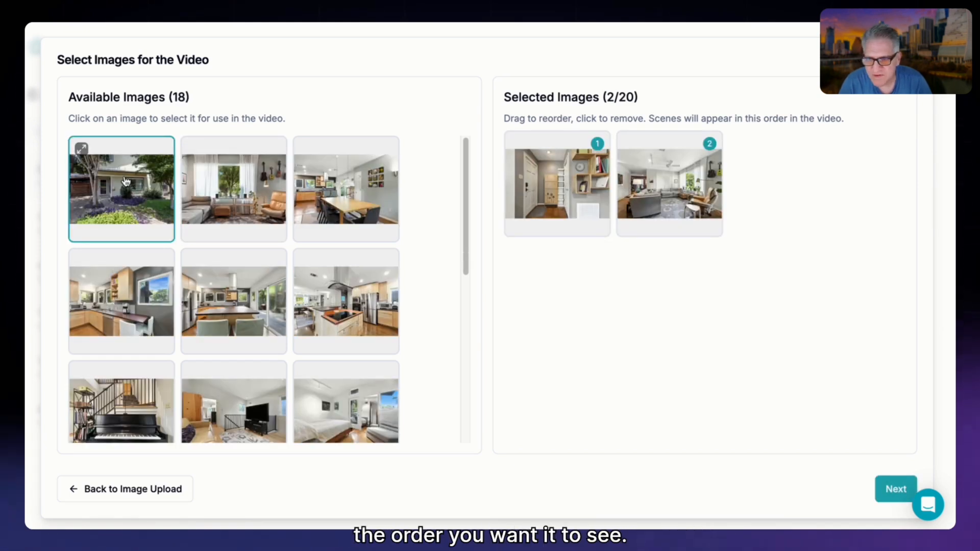
pyautogui.click(125, 182)
pyautogui.moveTo(760, 190); pyautogui.dragTo(556, 186)
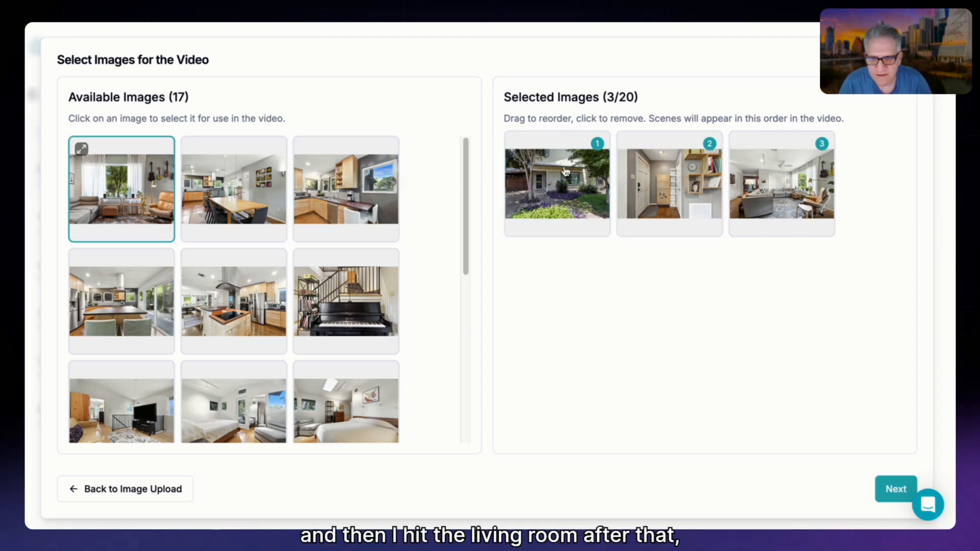
# Add the dining area and living room window images, placing the living room window as scene 4 before the dining area.
pyautogui.click(209, 189)
pyautogui.click(137, 184)
pyautogui.moveTo(628, 286); pyautogui.dragTo(549, 288)
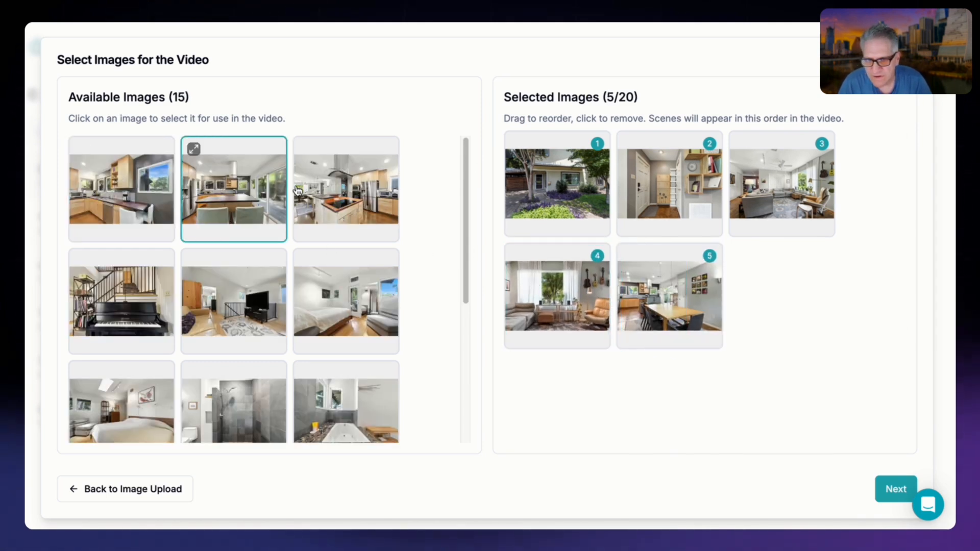
# Add the kitchen images in order: the island with stools, the counter by the window, and the cooktop island.
pyautogui.click(229, 198)
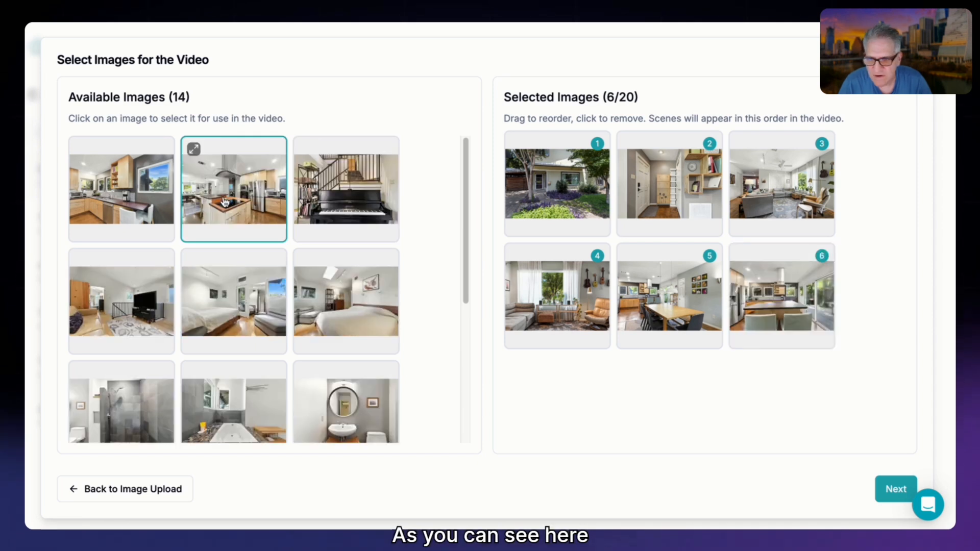
pyautogui.click(117, 198)
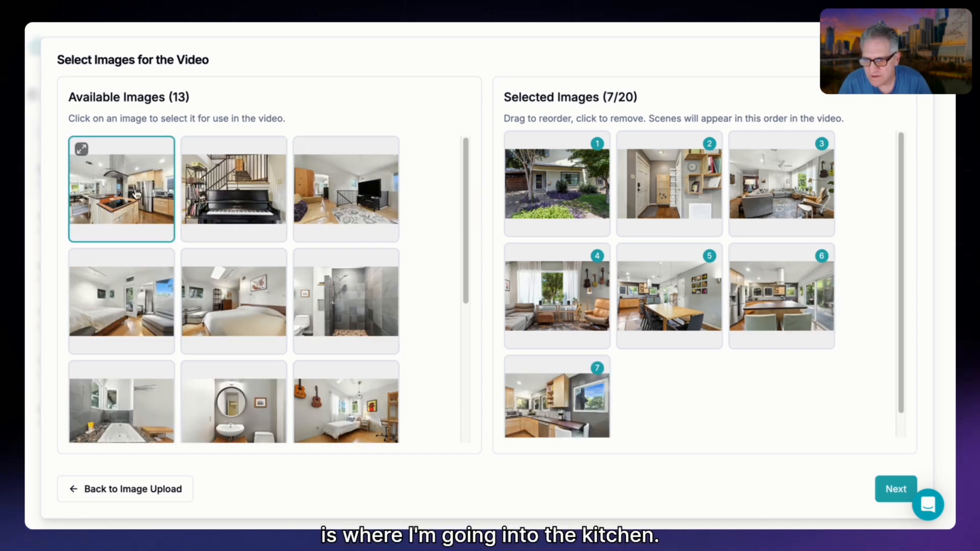
pyautogui.click(137, 194)
# Add the piano staircase, the TV loft and the main master bedroom shot as the next scenes.
pyautogui.scroll(-1, 819, 403)
pyautogui.scroll(-1, 821, 403)
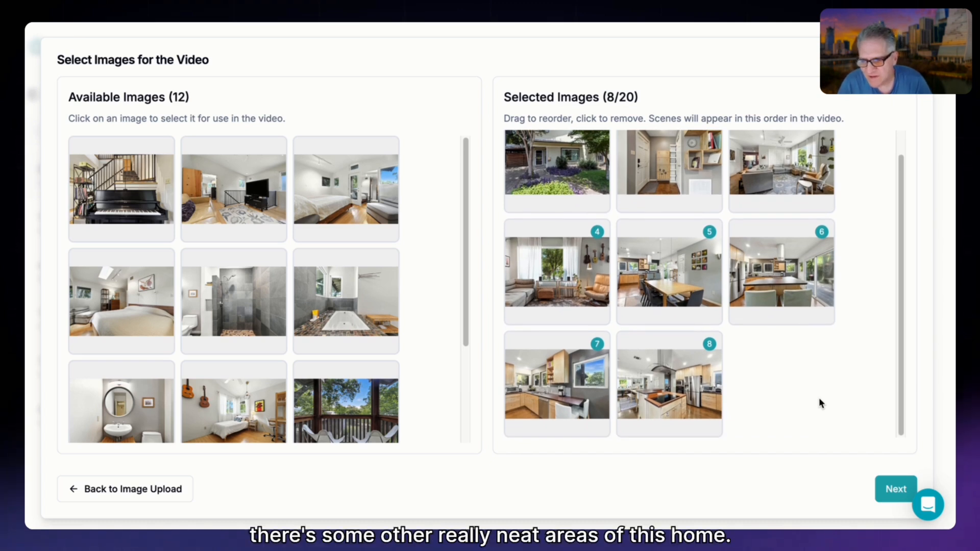
pyautogui.scroll(-2, 327, 301)
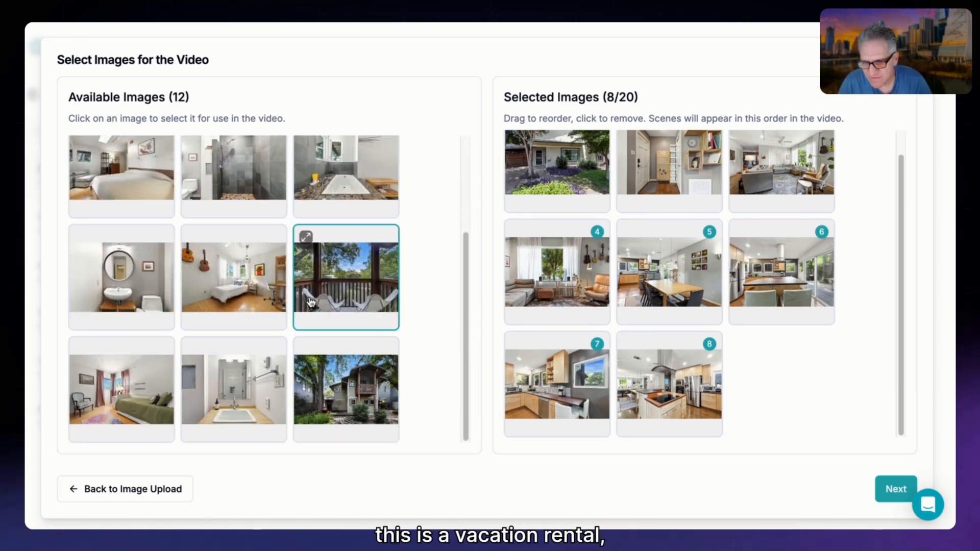
pyautogui.scroll(2, 310, 302)
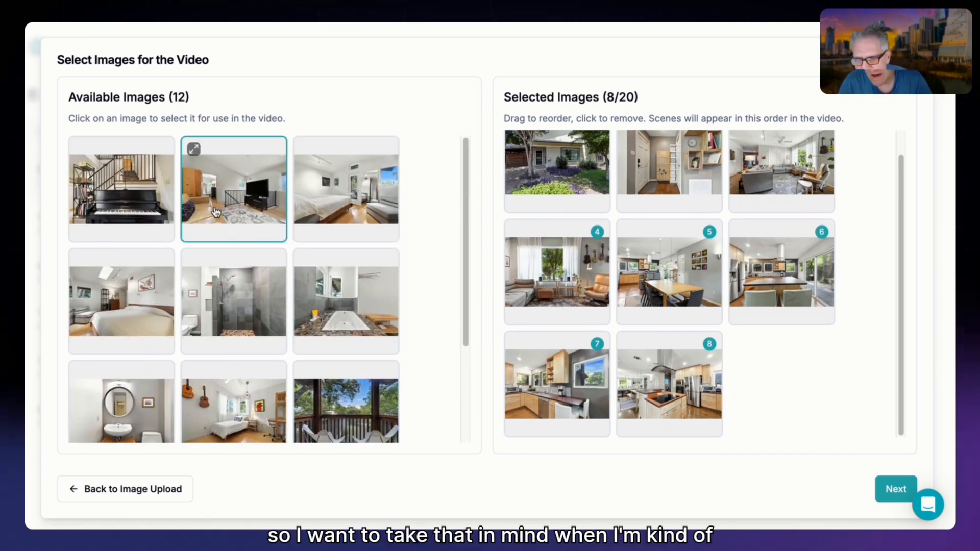
pyautogui.click(127, 192)
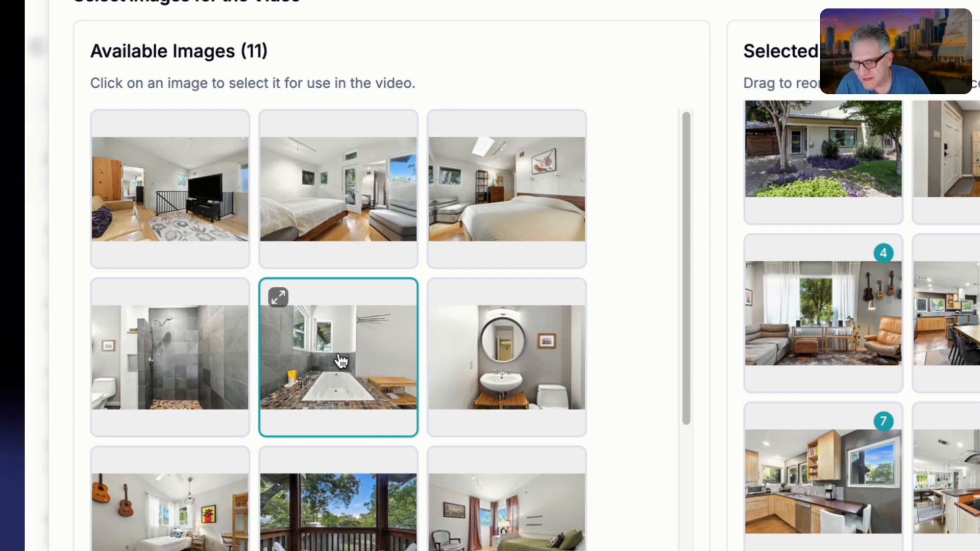
pyautogui.click(182, 196)
pyautogui.scroll(-3, 822, 377)
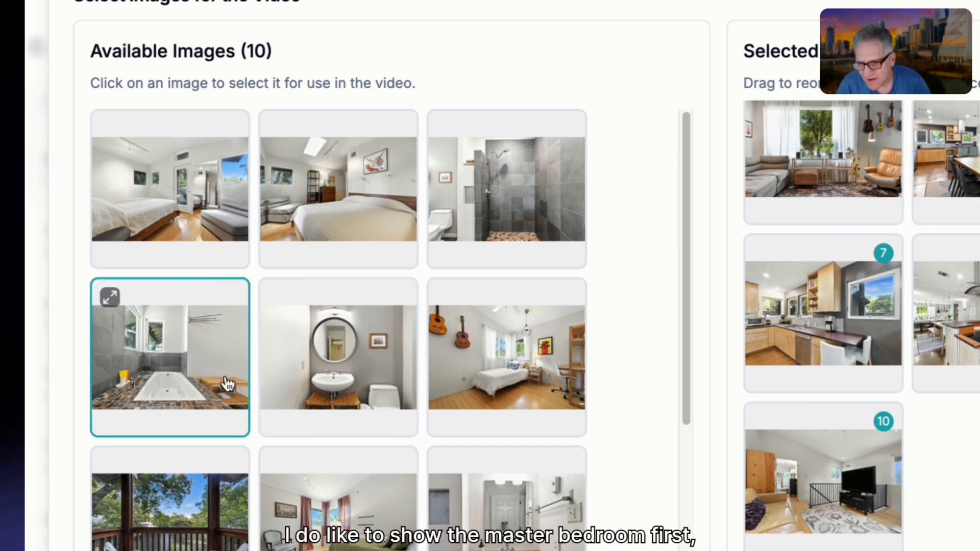
pyautogui.click(190, 200)
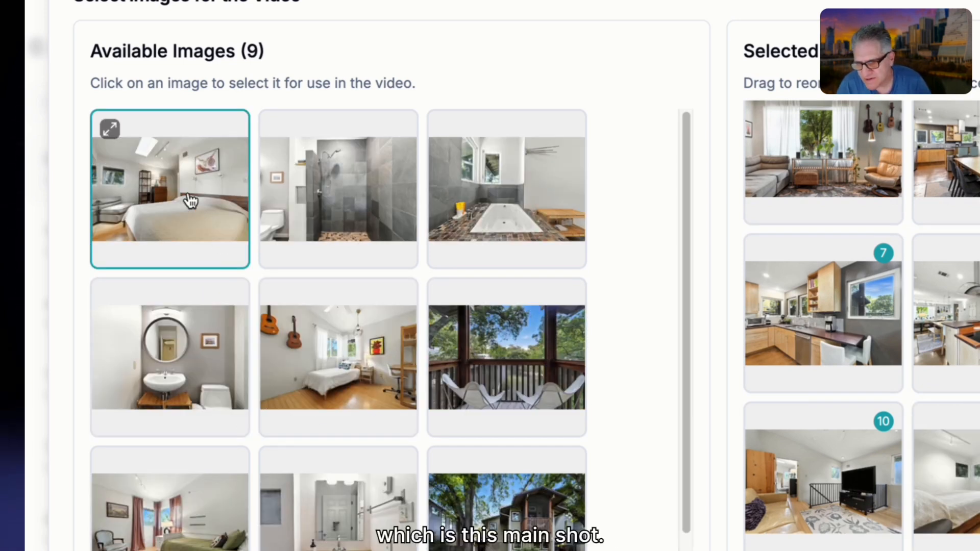
# Add the balcony, round-mirror bathroom, bathtub and walk-in shower images to the selection in that order.
pyautogui.click(489, 368)
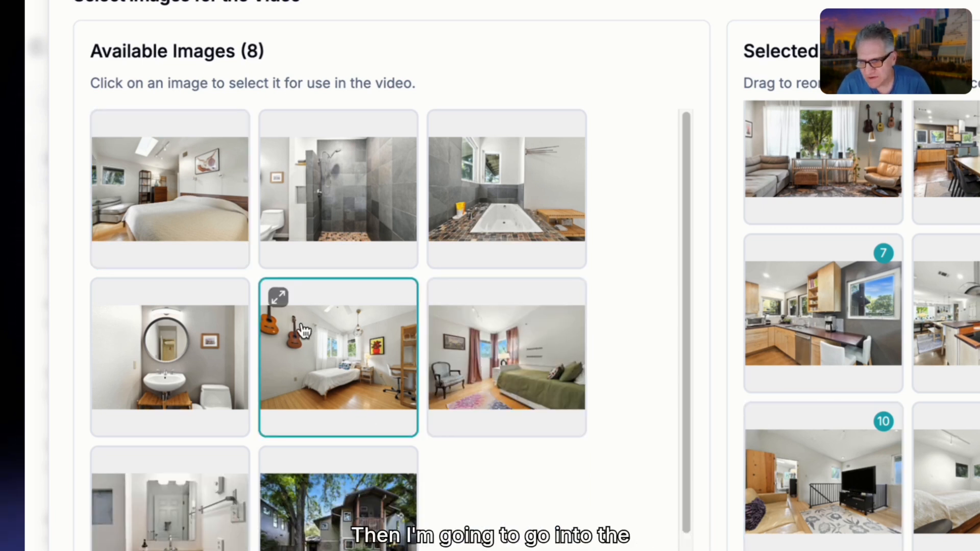
pyautogui.click(166, 341)
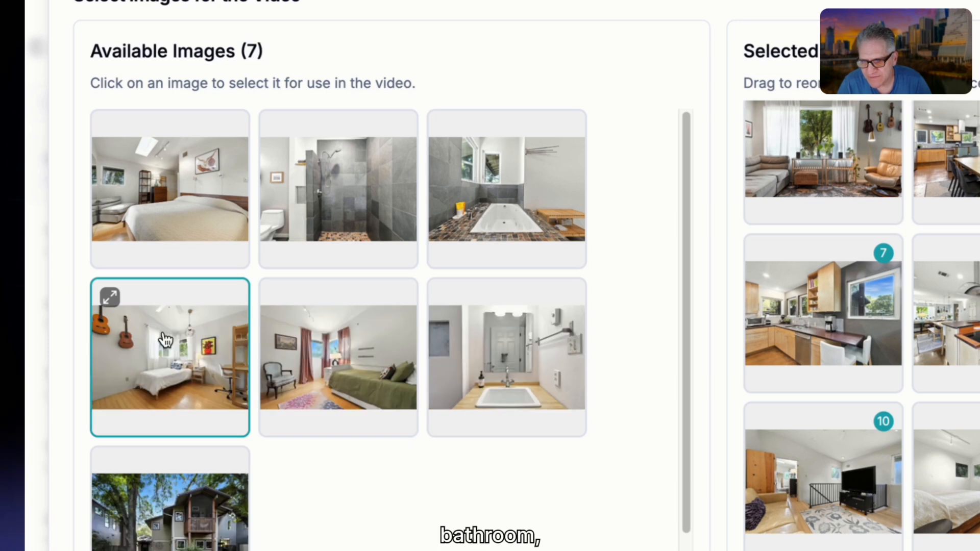
pyautogui.click(484, 222)
pyautogui.click(363, 201)
pyautogui.scroll(-3, 904, 388)
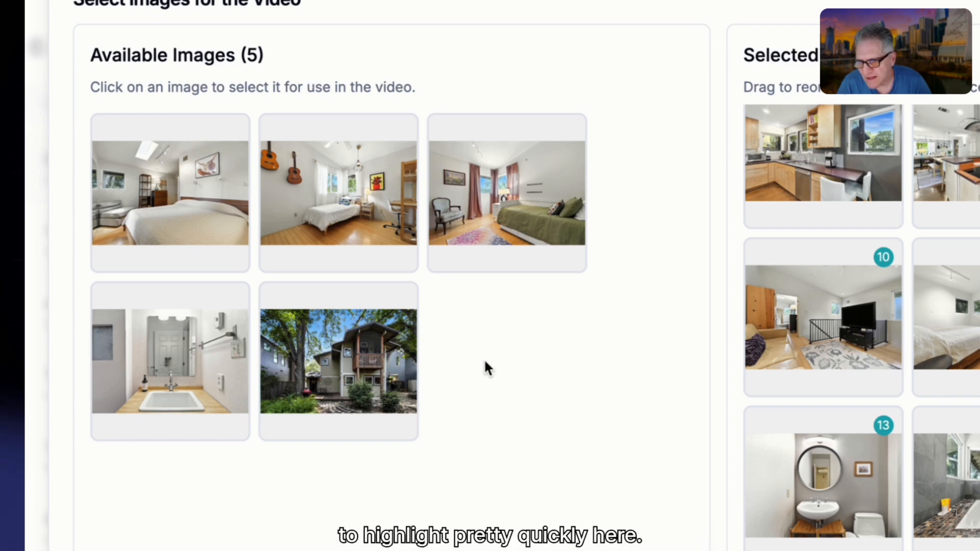
# Add the second master bedroom image with the skylight and move it to scene 12, ahead of the balcony.
pyautogui.click(124, 160)
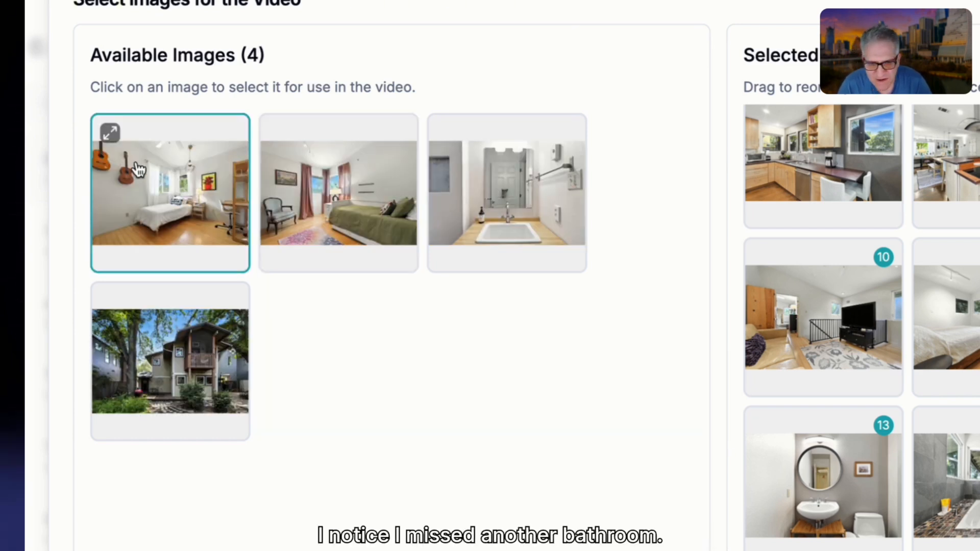
pyautogui.scroll(-3, 837, 408)
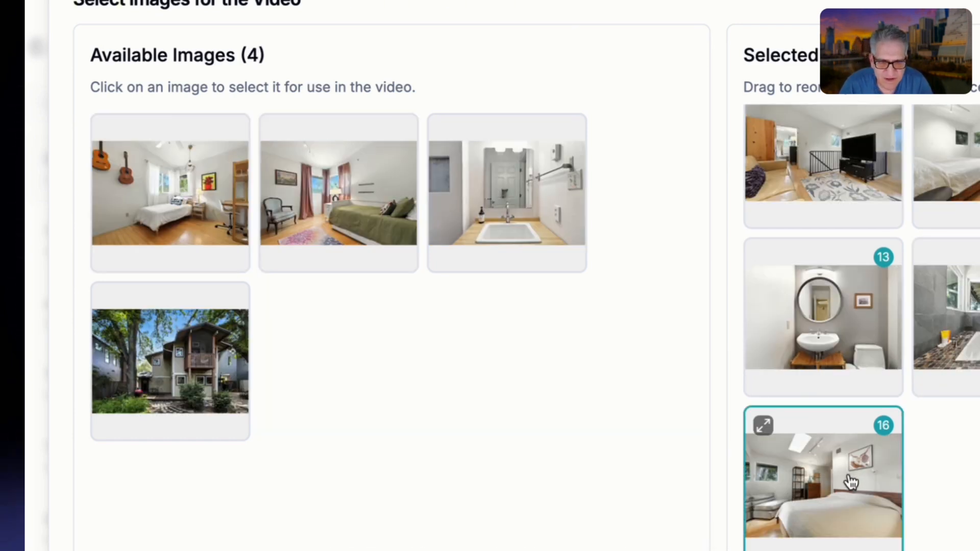
pyautogui.moveTo(851, 479); pyautogui.dragTo(979, 275)
pyautogui.scroll(-2, 861, 327)
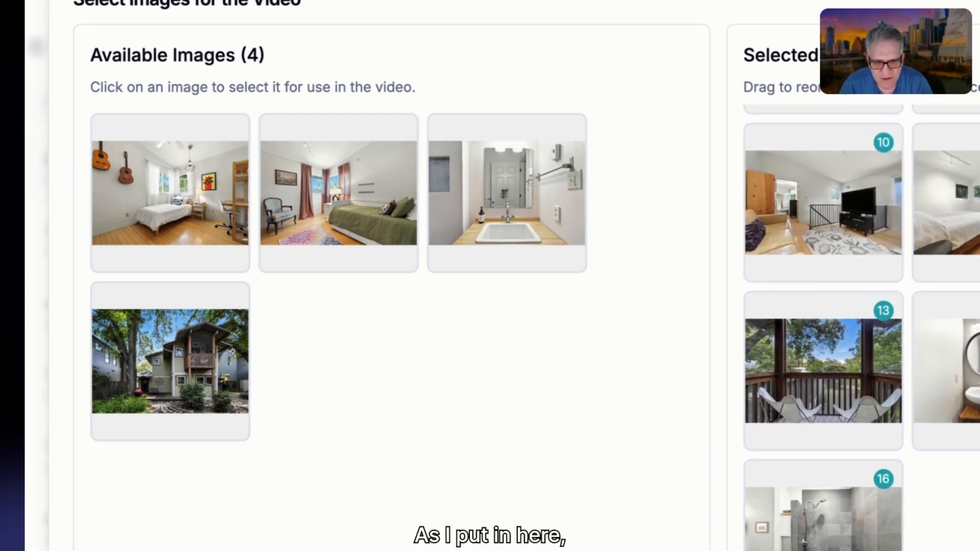
pyautogui.scroll(-1, 861, 326)
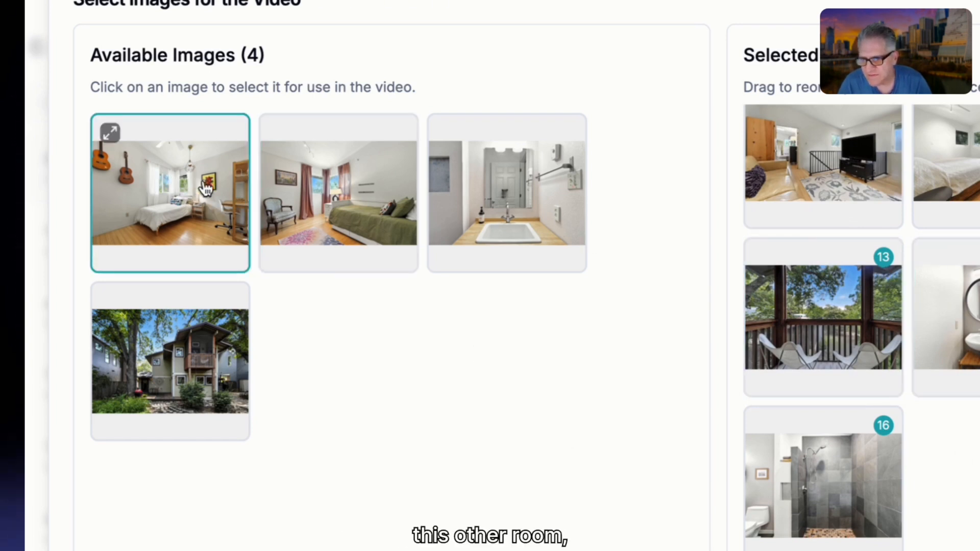
# Add the guitar bedroom, the single-sink bathroom, the green-bed bedroom and the rear exterior as the final scenes.
pyautogui.click(171, 184)
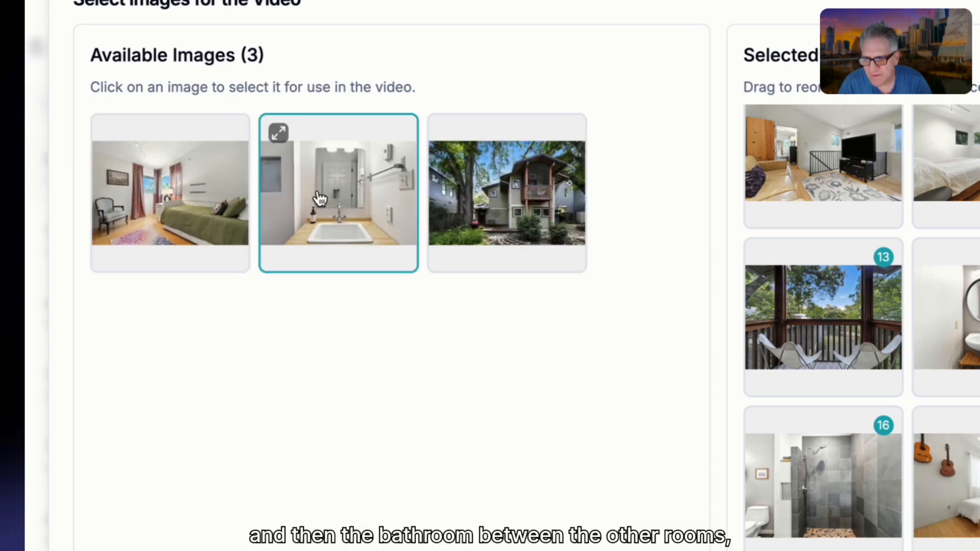
pyautogui.click(316, 198)
pyautogui.click(159, 193)
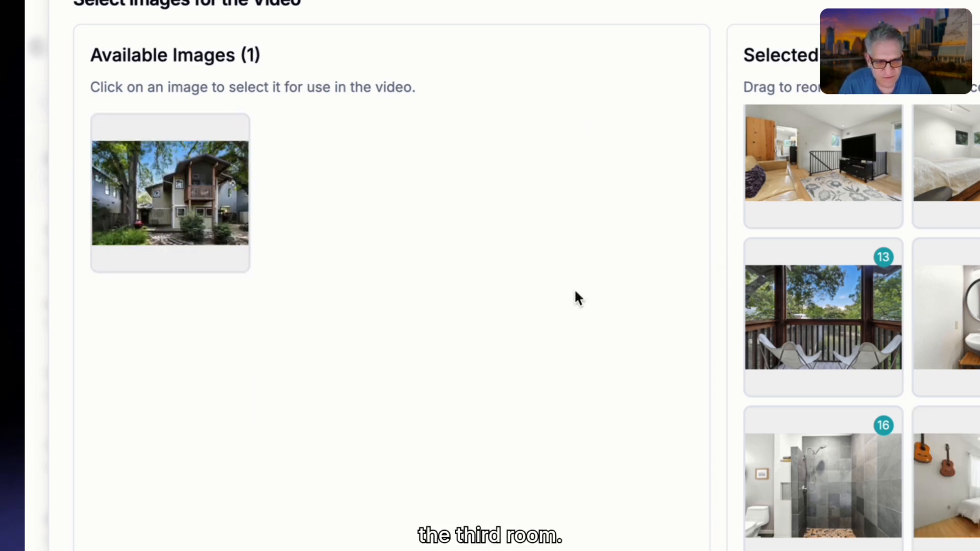
pyautogui.scroll(-3, 950, 397)
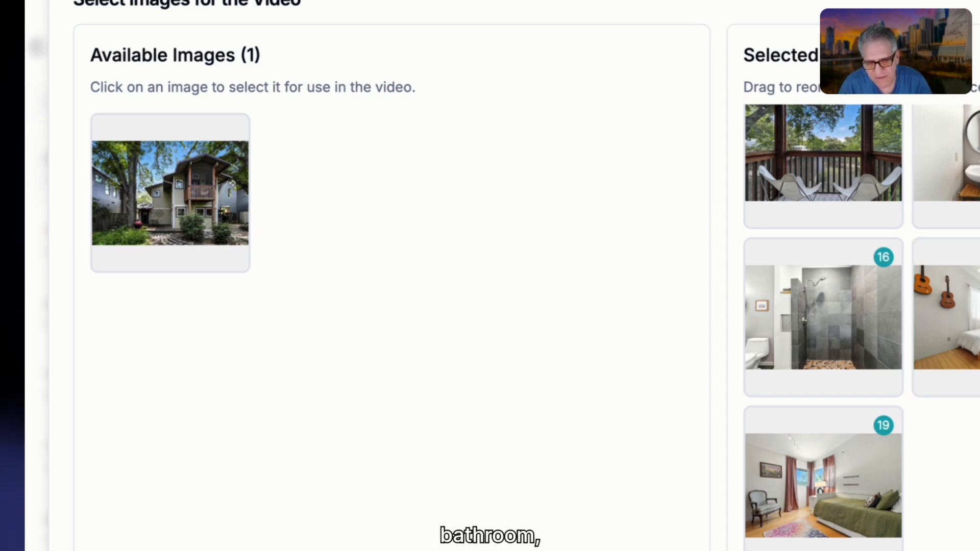
pyautogui.click(158, 179)
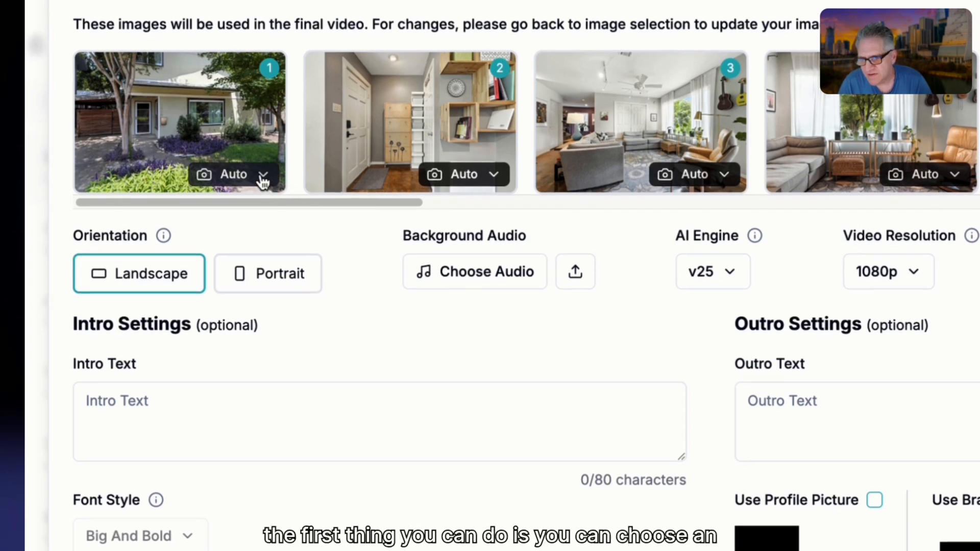
# Review the camera motion options available for the first scene, the front exterior image.
pyautogui.click(262, 178)
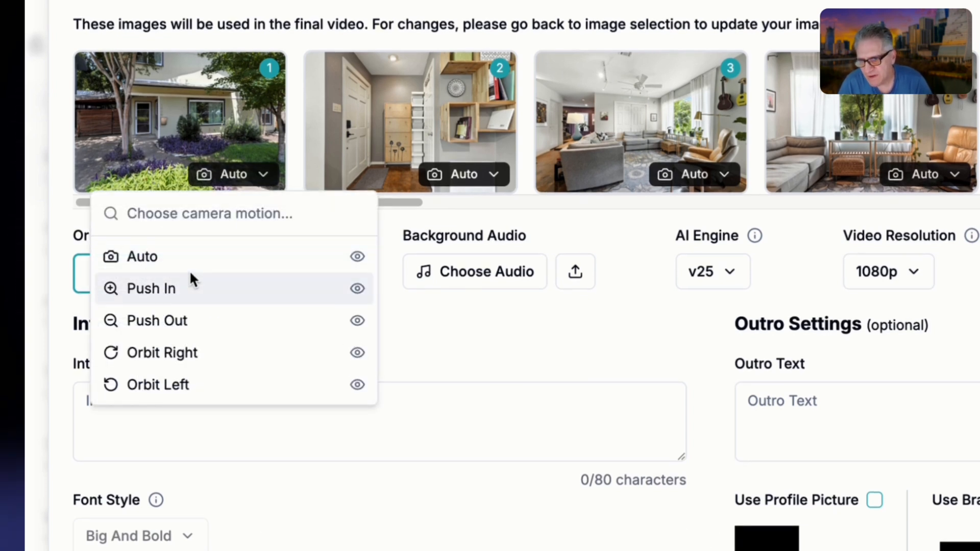
pyautogui.moveTo(183, 311)
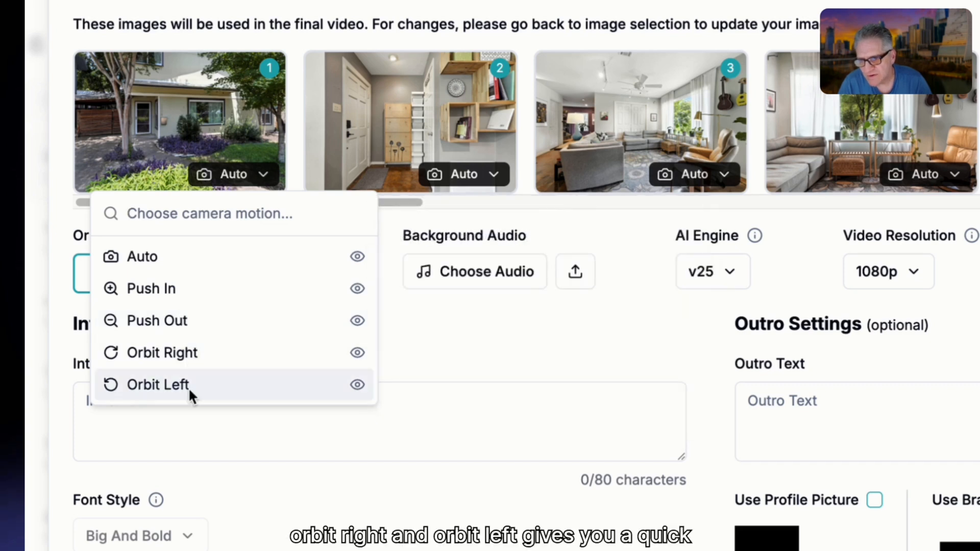
pyautogui.moveTo(327, 301)
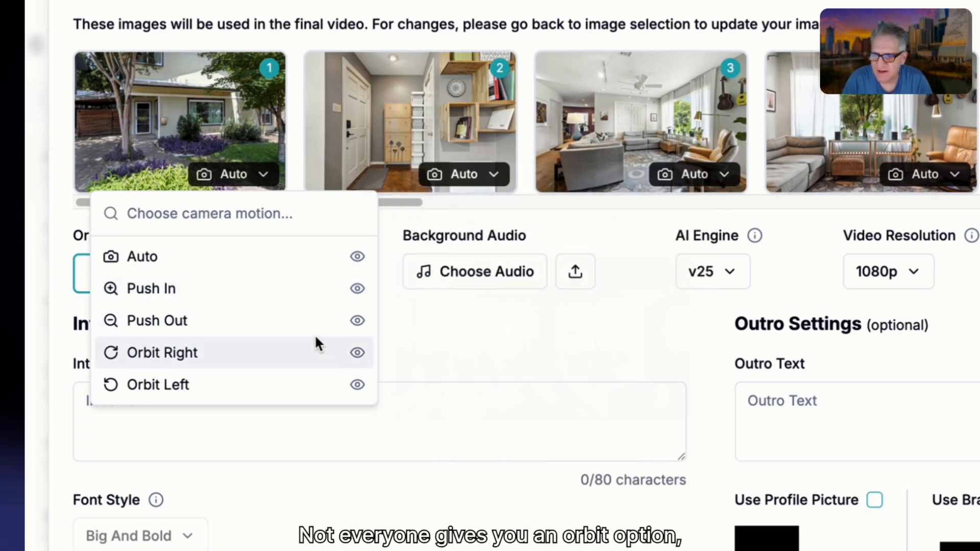
pyautogui.moveTo(315, 353)
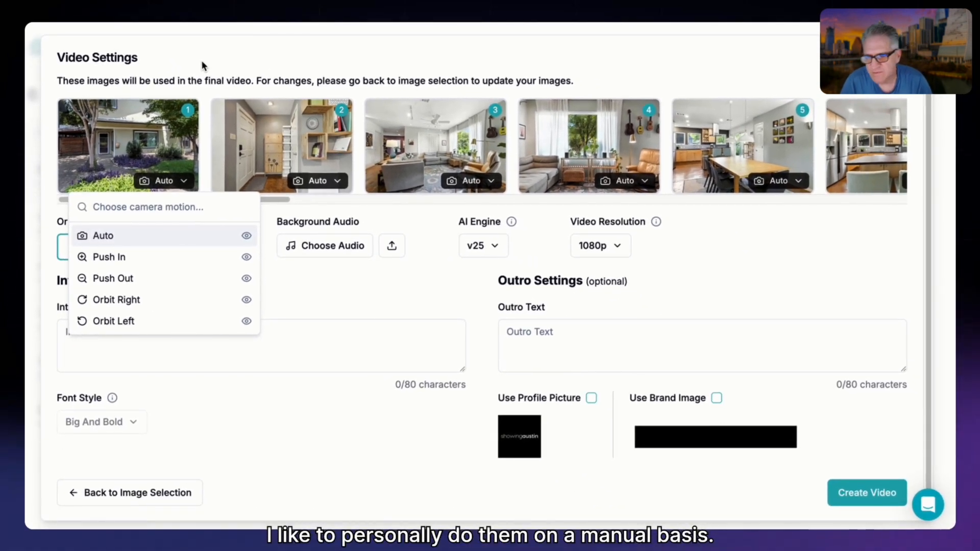
# Set the camera motion of the front exterior in scene 1 to Push In and the foyer in scene 2 to Push Out.
pyautogui.click(202, 64)
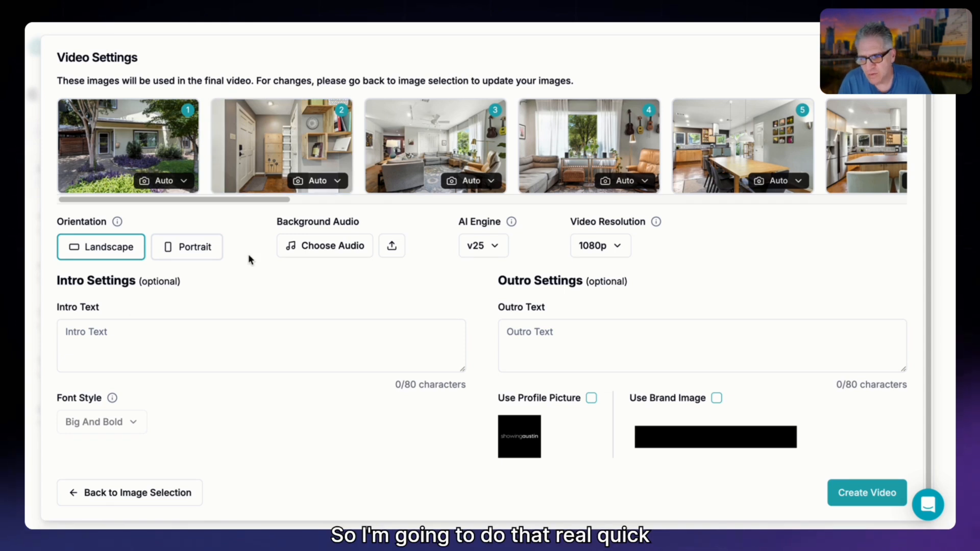
pyautogui.click(183, 181)
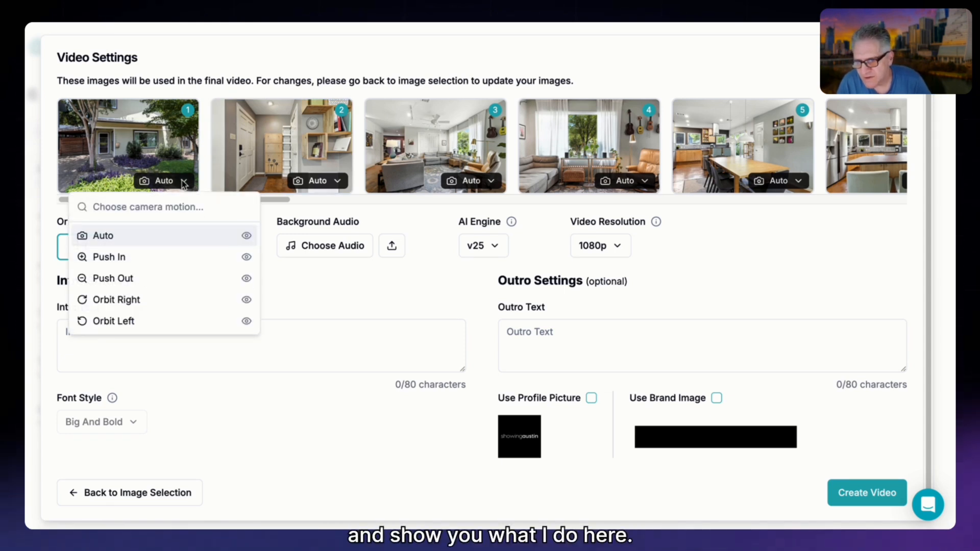
pyautogui.click(141, 256)
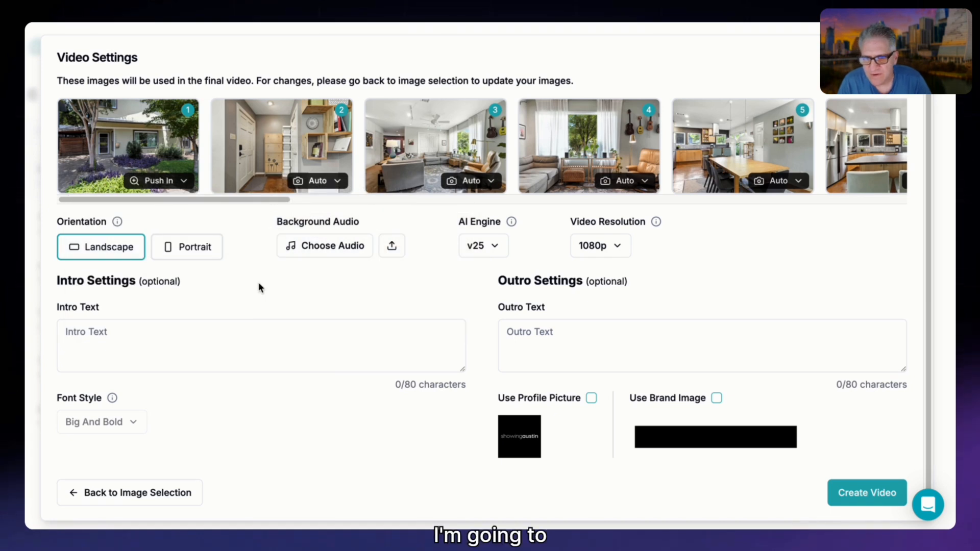
pyautogui.click(312, 181)
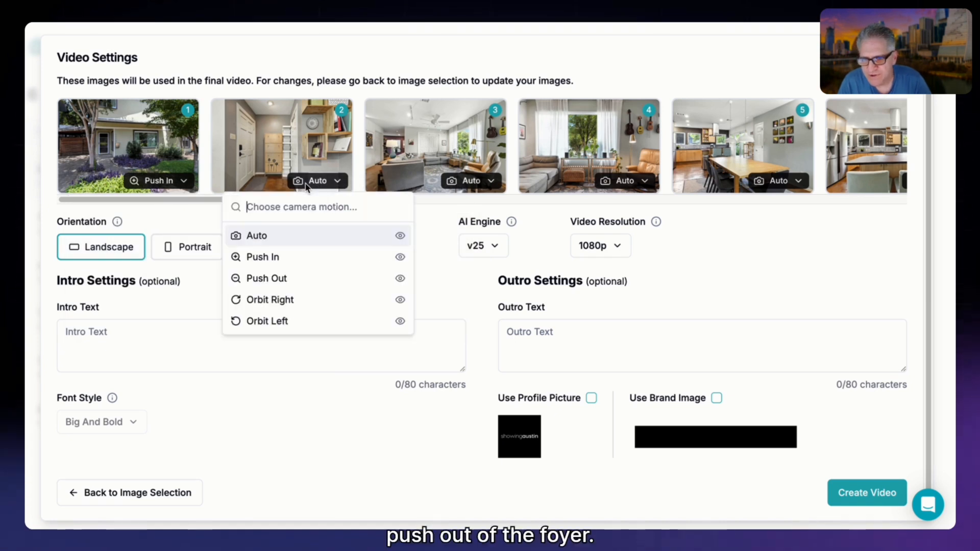
pyautogui.click(305, 275)
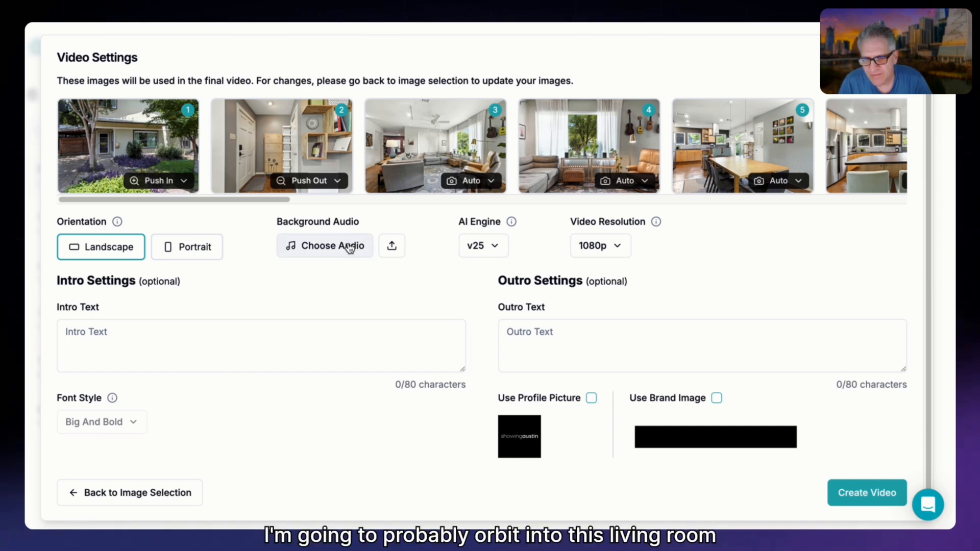
# Set the living room in scene 3 to Orbit Right and the living room window view in scene 4 to Push Out.
pyautogui.click(480, 184)
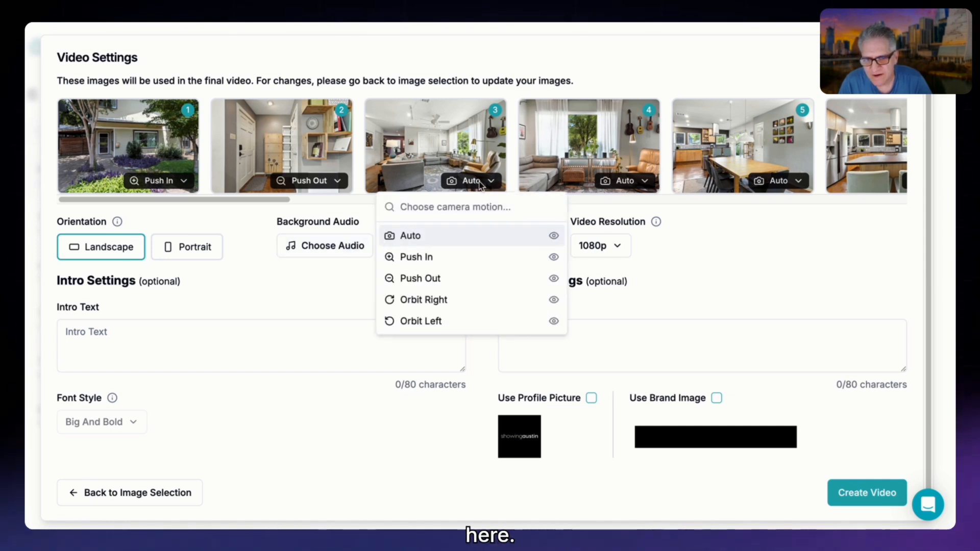
pyautogui.click(454, 301)
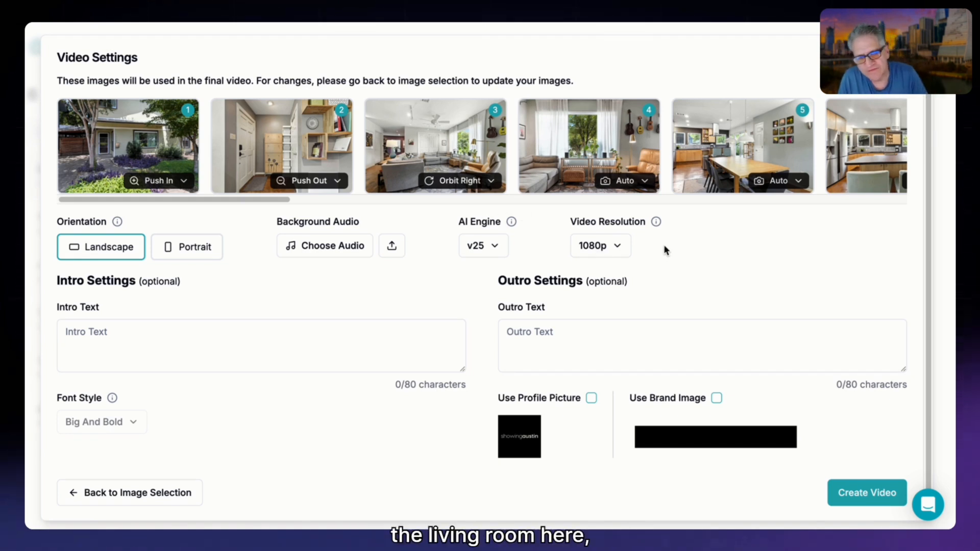
pyautogui.click(624, 181)
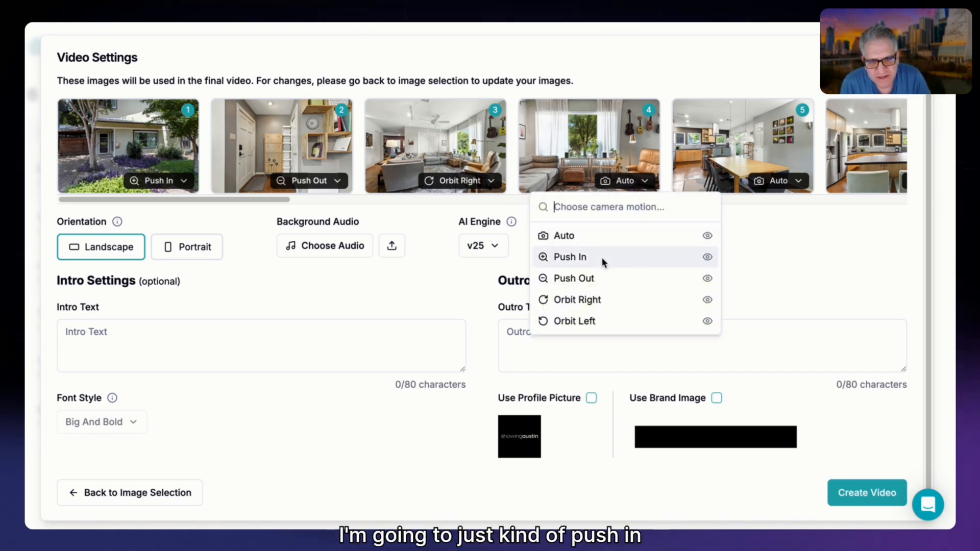
pyautogui.moveTo(603, 261)
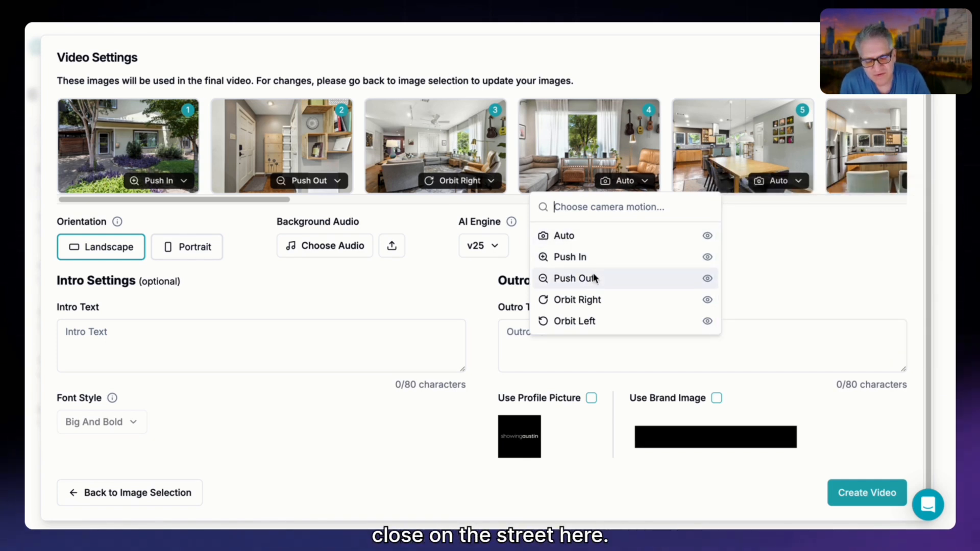
pyautogui.click(595, 278)
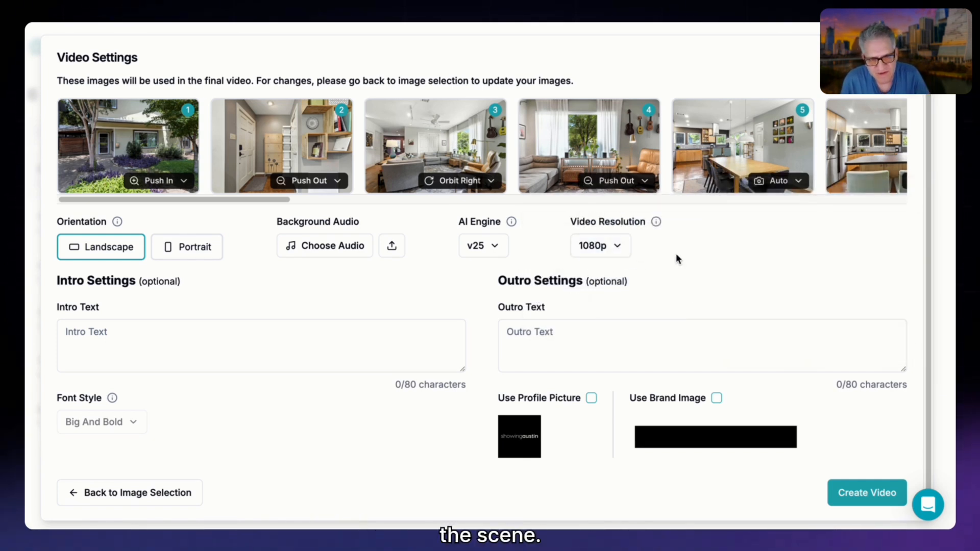
# Set the dining table image in scene 5 to Push In and keep the kitchen image in scene 6 on Auto.
pyautogui.click(777, 182)
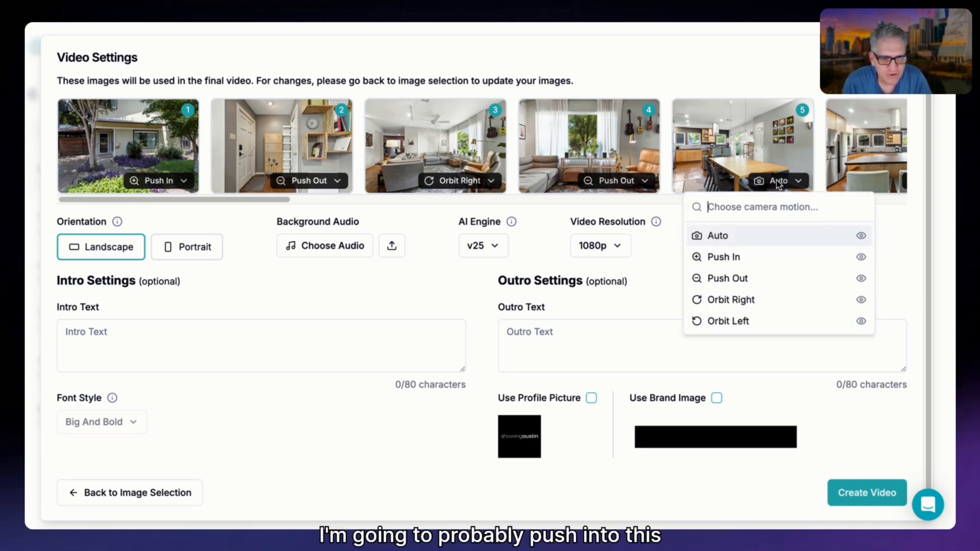
pyautogui.click(752, 256)
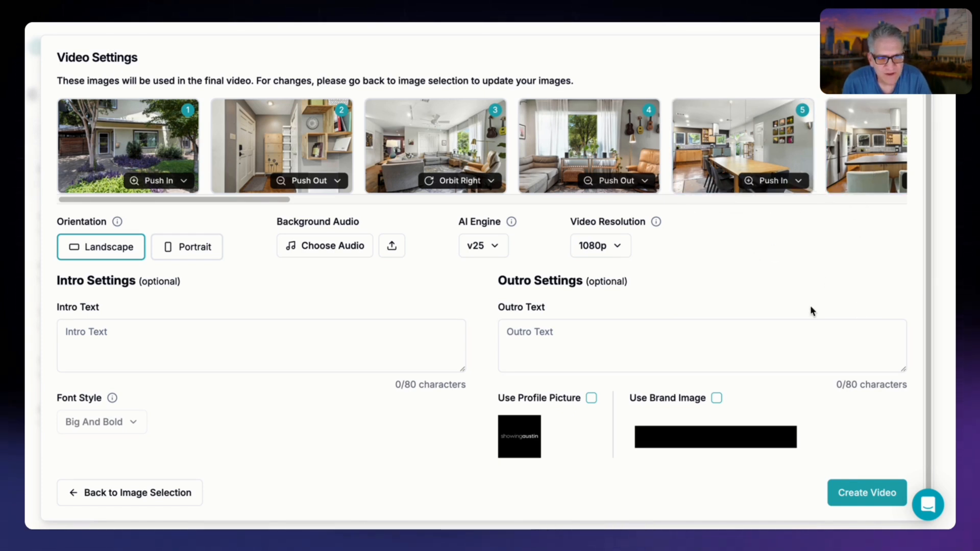
pyautogui.moveTo(284, 200); pyautogui.dragTo(415, 201)
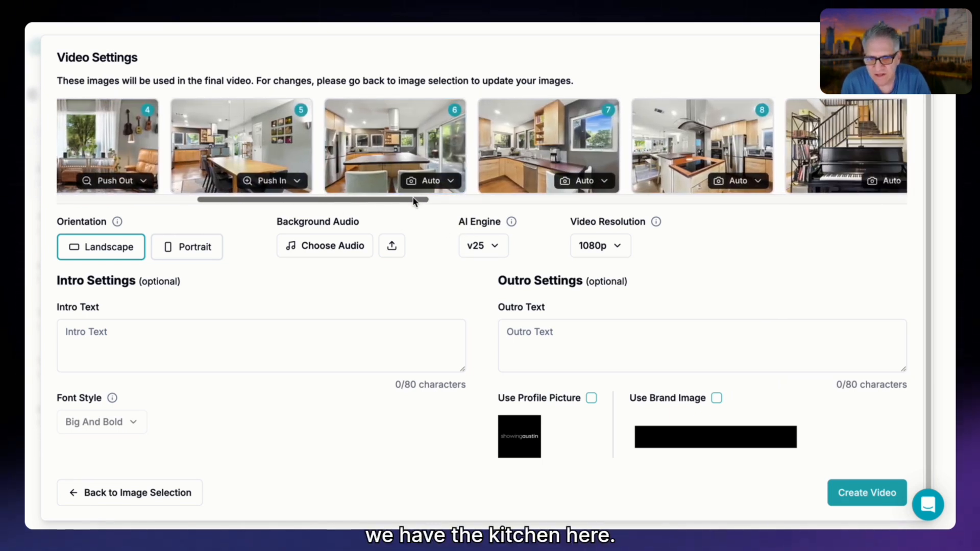
pyautogui.click(441, 183)
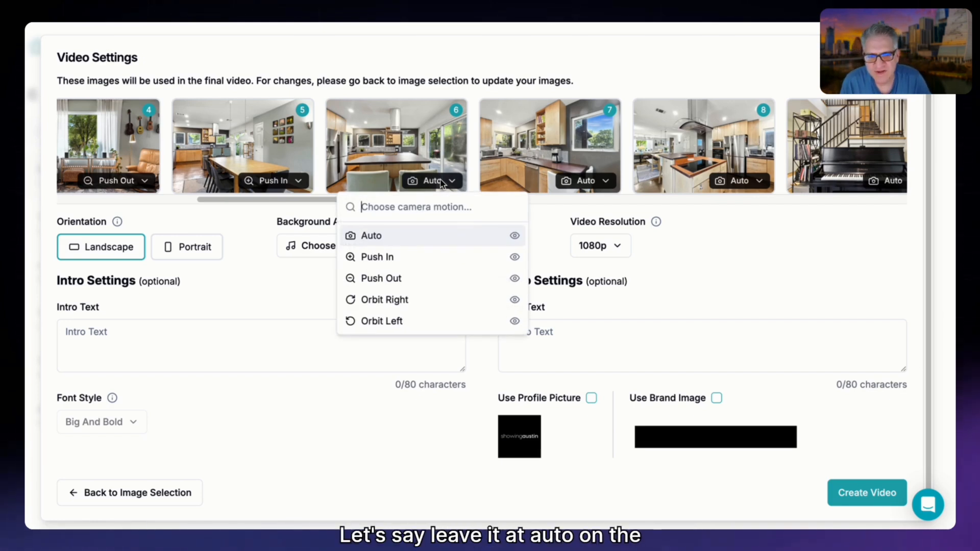
pyautogui.click(441, 183)
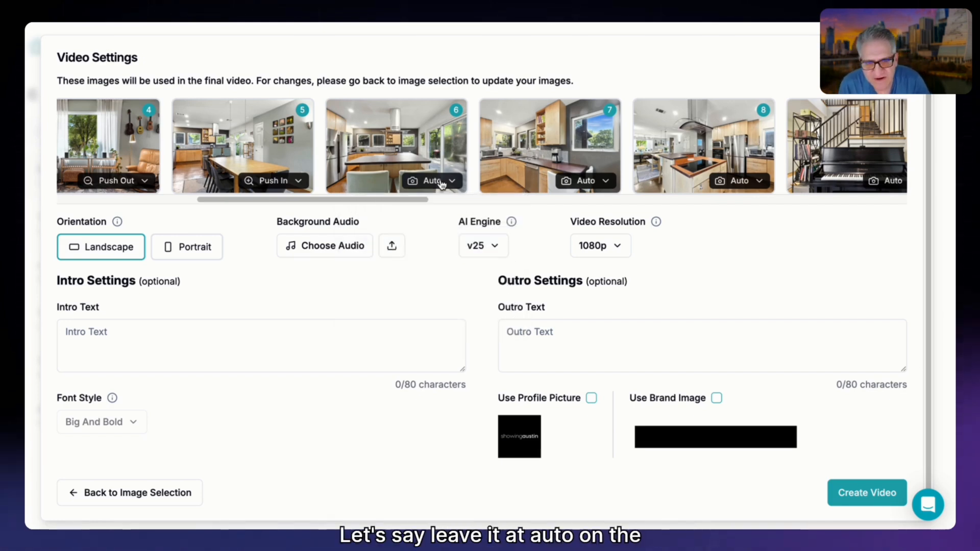
# Preview the orbit motions, then set the kitchen sink image in scene 7 to Orbit Left and the kitchen island in scene 8 to Push In.
pyautogui.click(582, 182)
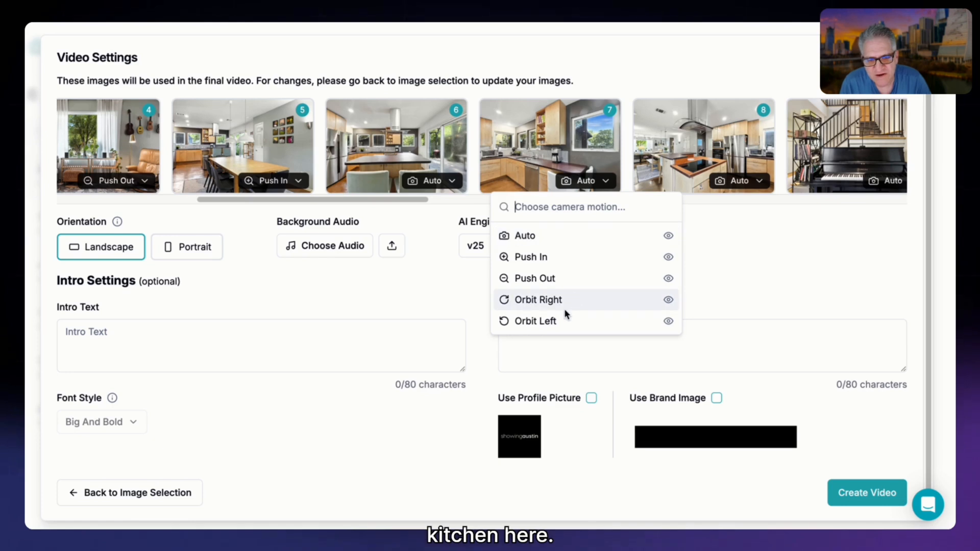
pyautogui.moveTo(664, 321)
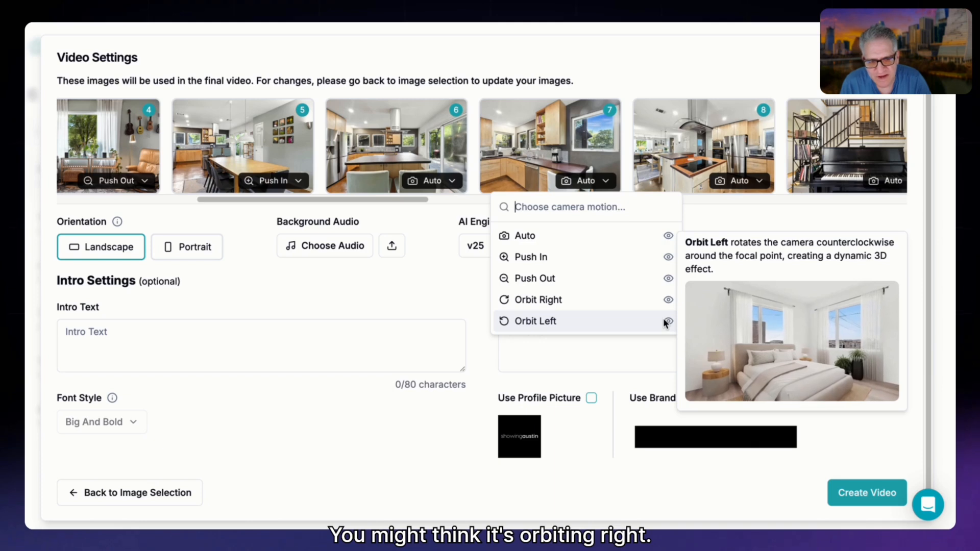
pyautogui.moveTo(667, 300)
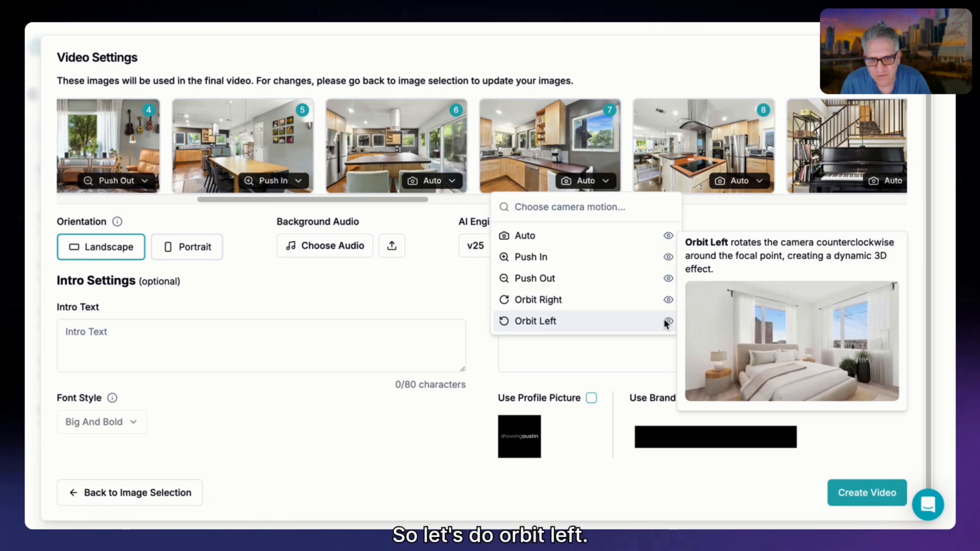
pyautogui.click(666, 320)
pyautogui.click(666, 320)
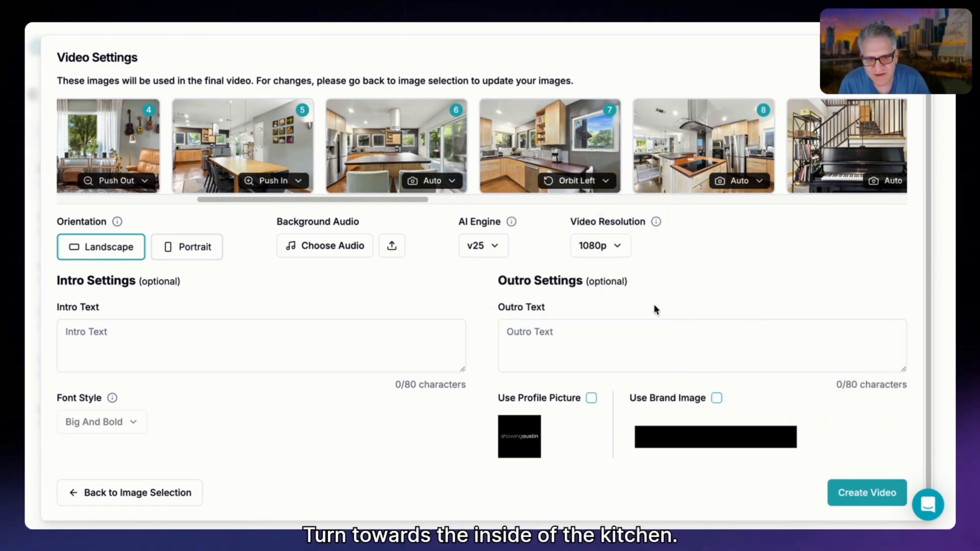
pyautogui.click(744, 181)
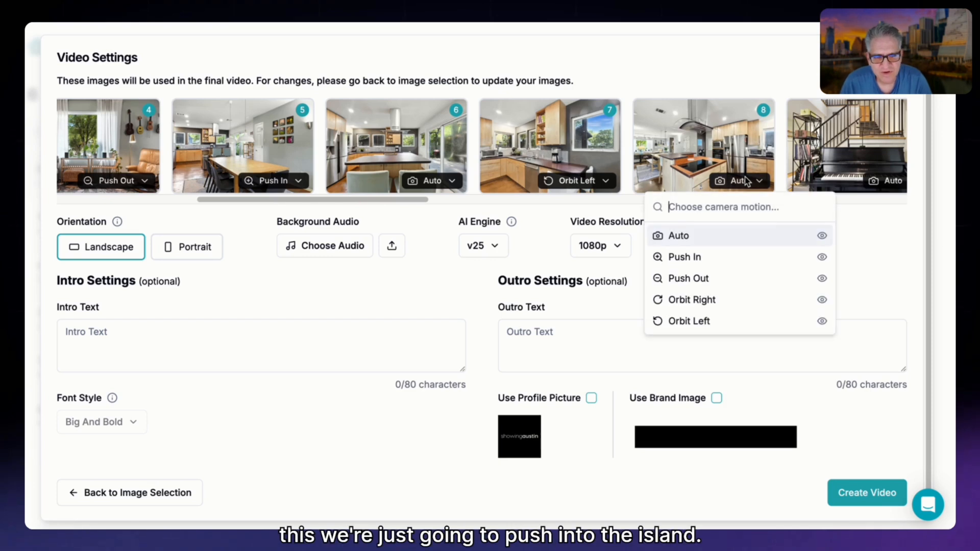
pyautogui.click(704, 258)
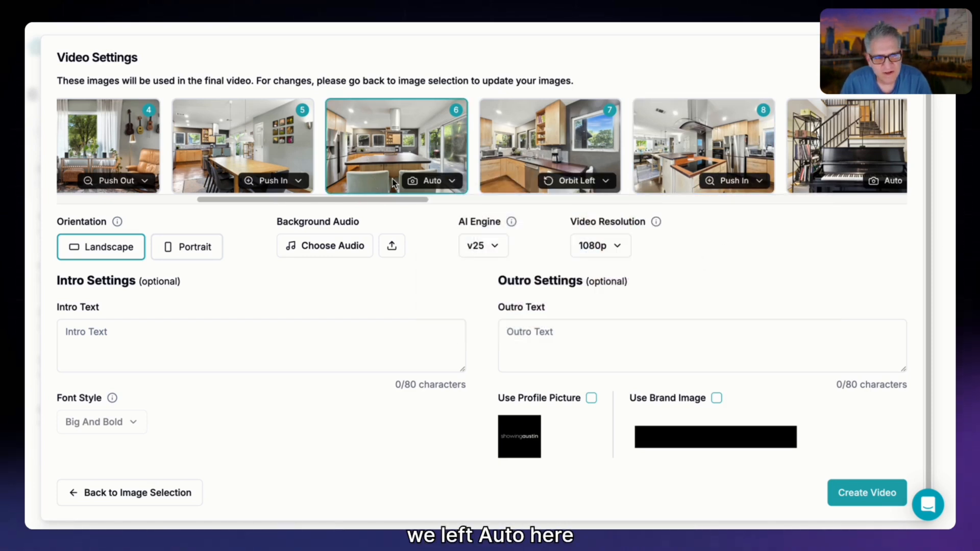
# Use the Auto camera motion for scene 9, the piano and staircase image.
pyautogui.moveTo(420, 200); pyautogui.dragTo(516, 200)
pyautogui.click(534, 180)
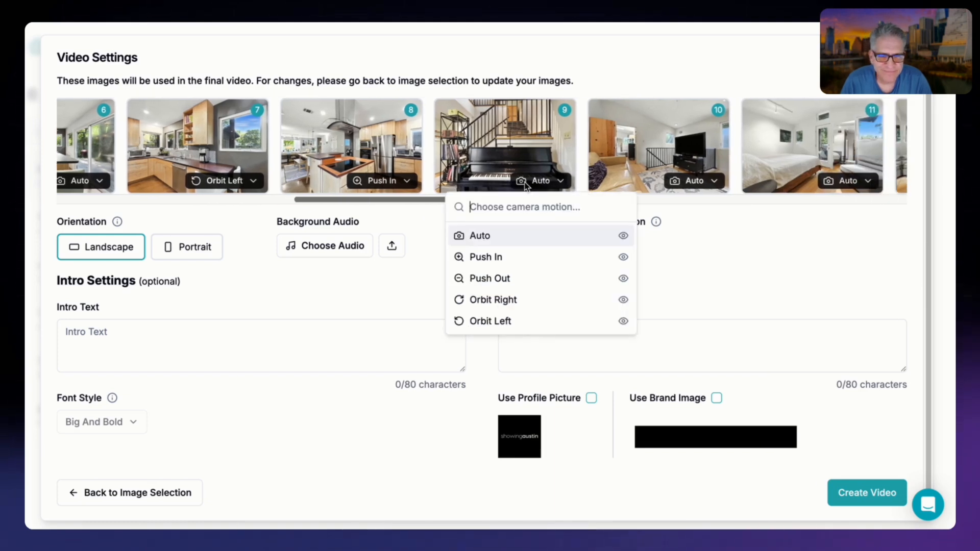
pyautogui.click(488, 237)
# Set the camera motion of scene 10, the loft with the TV, to Orbit Left.
pyautogui.moveTo(497, 201); pyautogui.dragTo(534, 201)
pyautogui.click(549, 181)
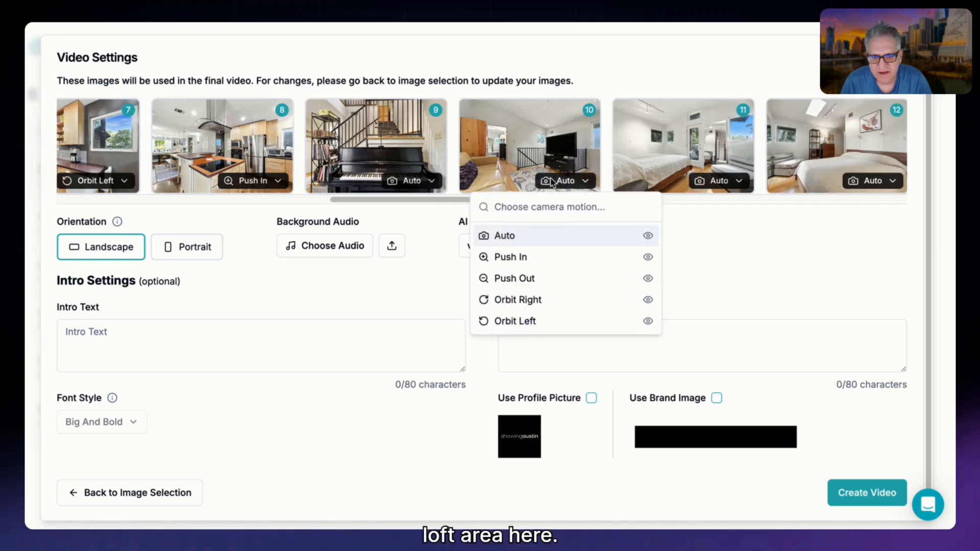
pyautogui.moveTo(592, 298)
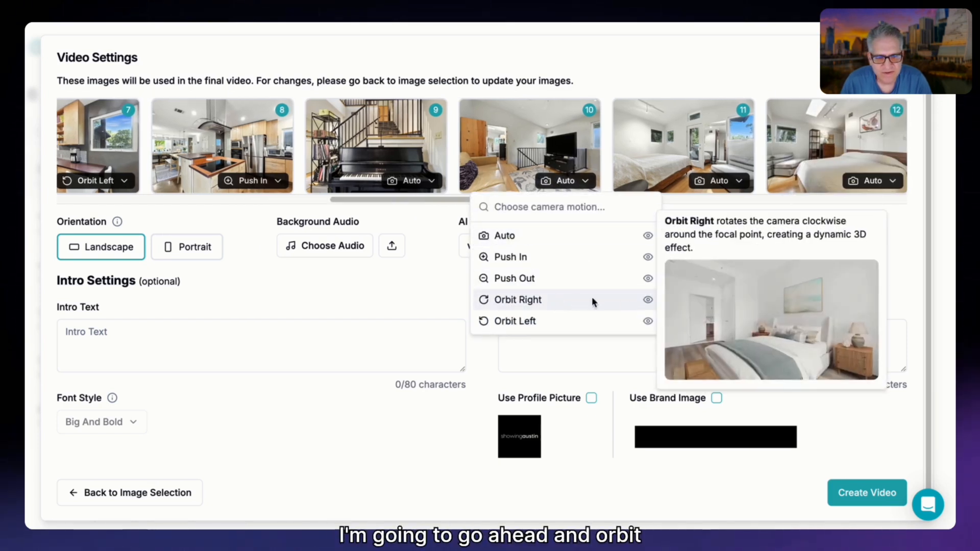
pyautogui.click(624, 321)
pyautogui.click(568, 187)
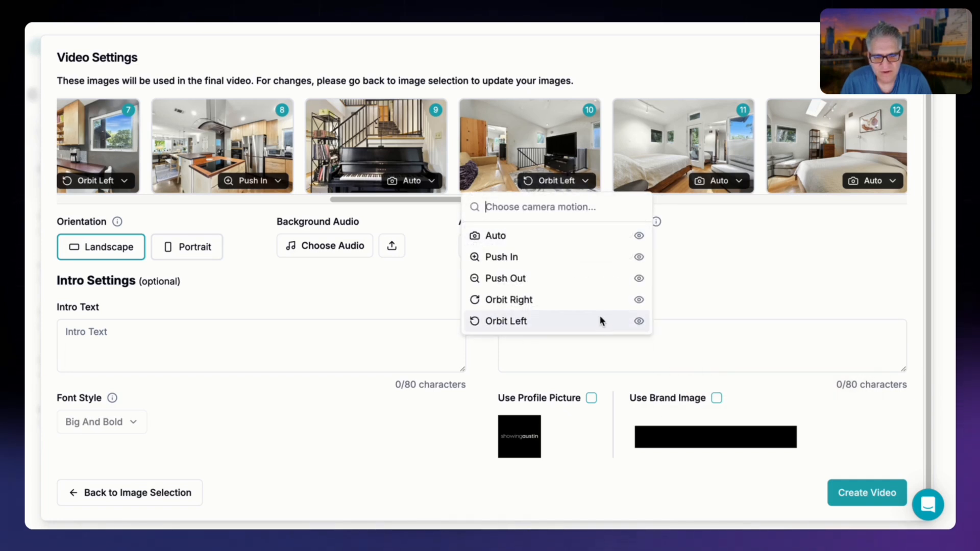
pyautogui.moveTo(599, 321)
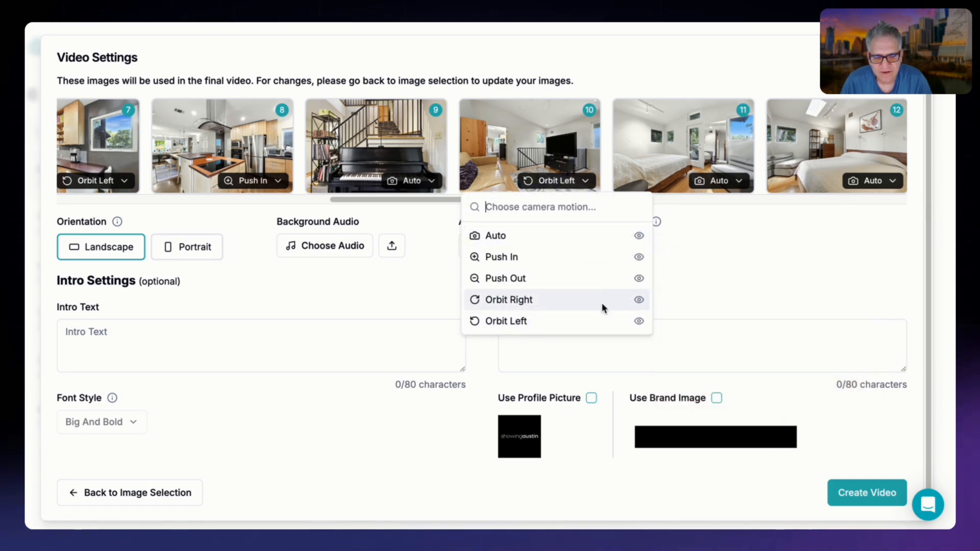
pyautogui.click(606, 320)
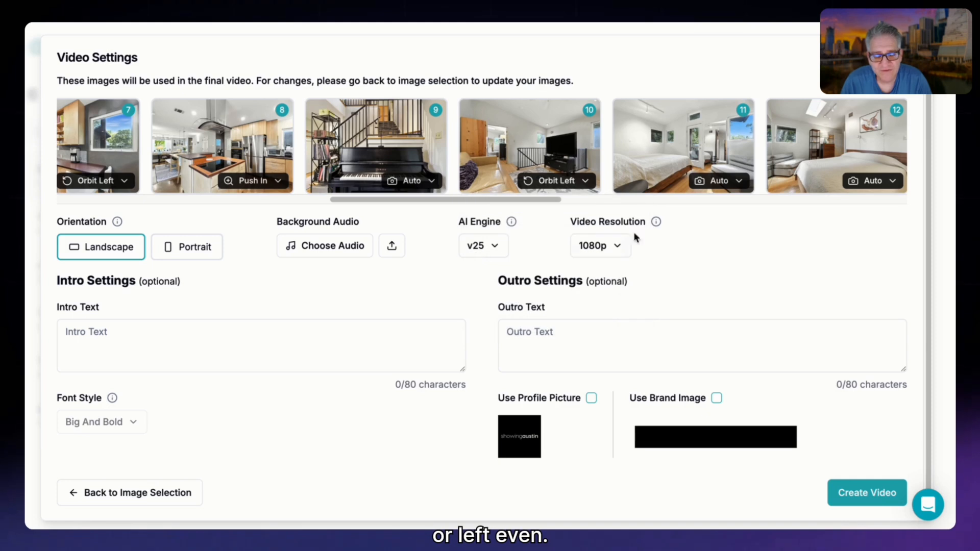
# Set the first master bedroom image in scene 11 to Push In and keep the skylight bedroom in scene 12 on Auto.
pyautogui.click(717, 182)
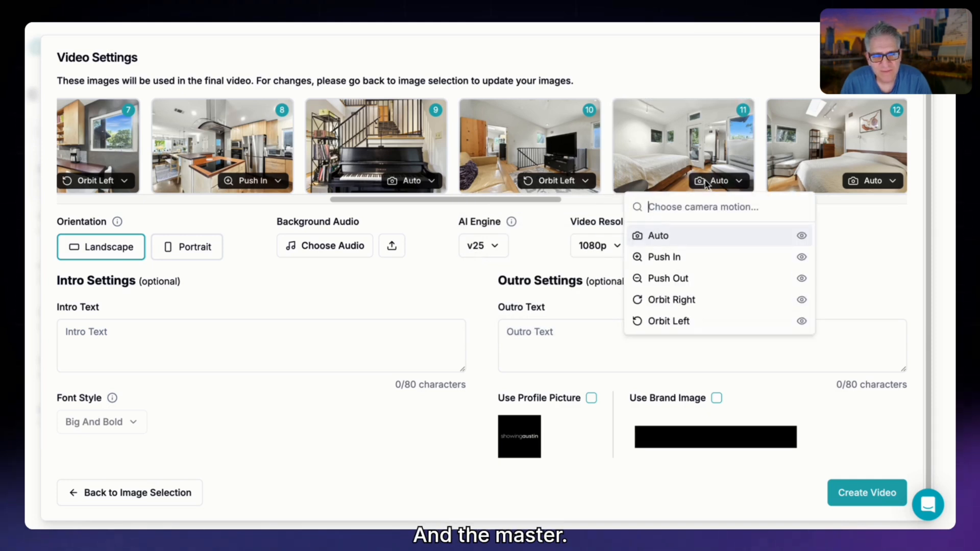
pyautogui.click(698, 256)
pyautogui.moveTo(546, 202); pyautogui.dragTo(603, 205)
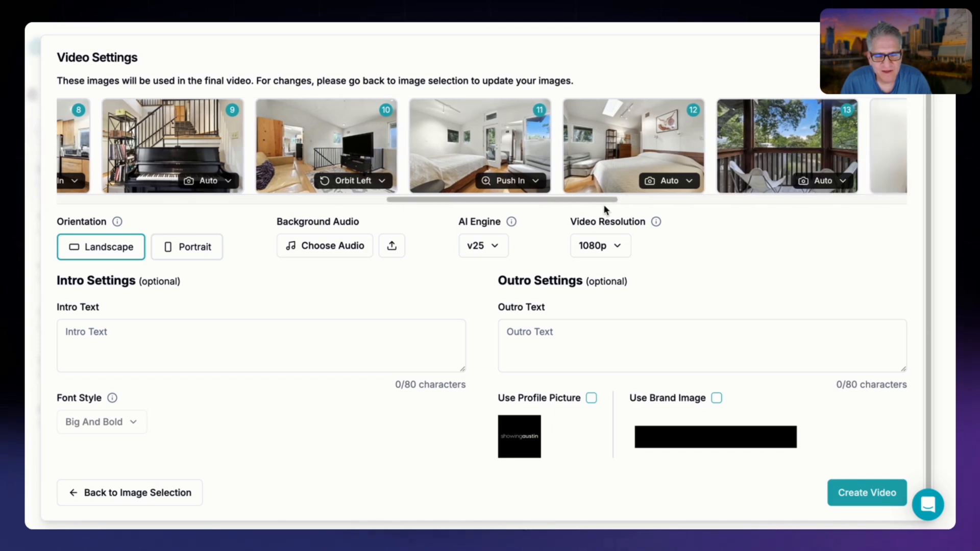
pyautogui.click(674, 181)
pyautogui.click(677, 182)
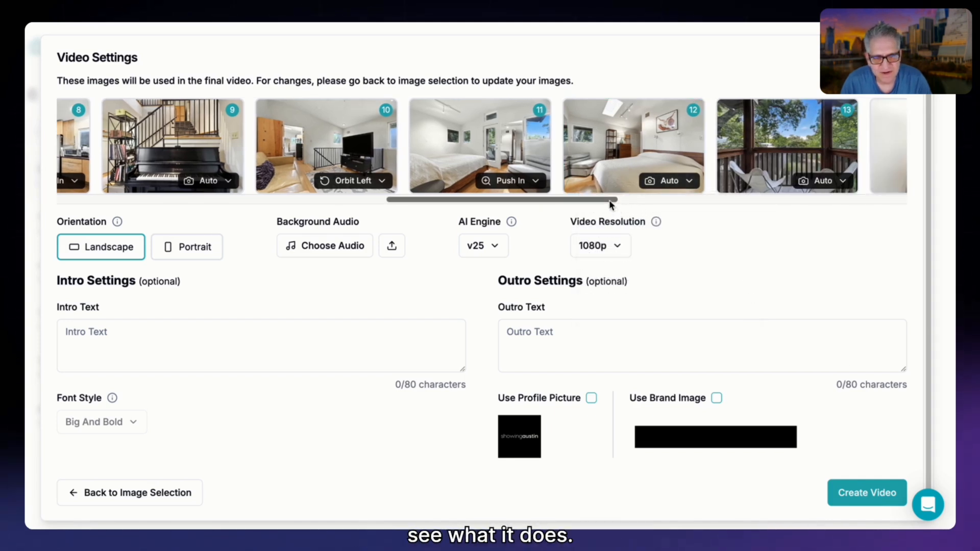
# Set the balcony in scene 13 to Push In and use Auto for the round-mirror bathroom in scene 14.
pyautogui.moveTo(608, 200); pyautogui.dragTo(648, 203)
pyautogui.click(674, 188)
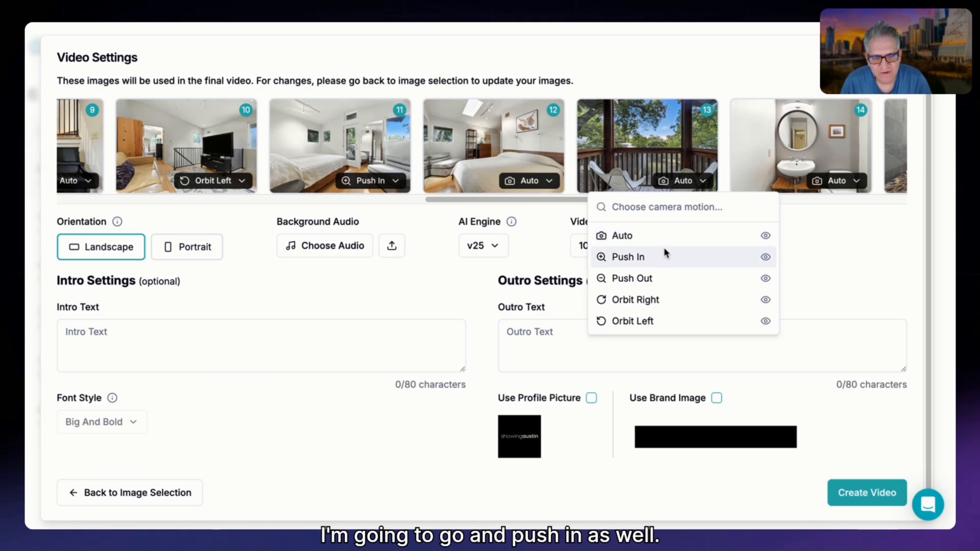
pyautogui.click(663, 253)
pyautogui.hscroll(5, 649, 194)
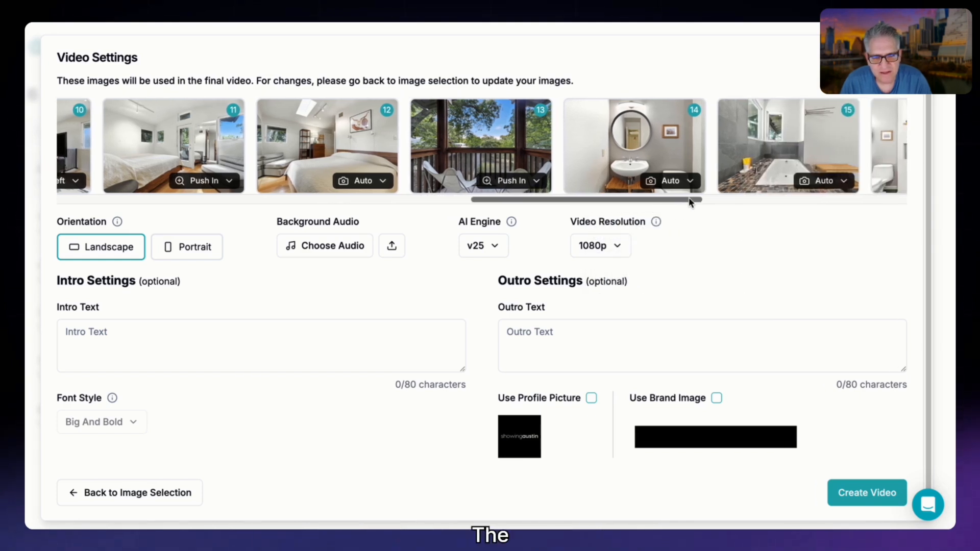
pyautogui.click(676, 182)
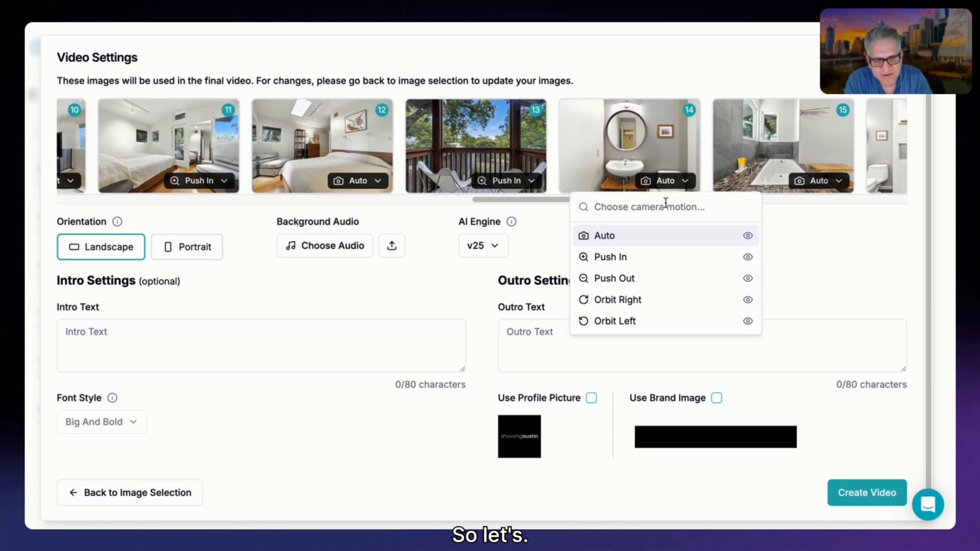
pyautogui.click(645, 235)
# Set the camera motion of the bathtub image in scene 15 to Push In and the walk-in shower in scene 16 to Push Out.
pyautogui.moveTo(676, 201); pyautogui.dragTo(741, 207)
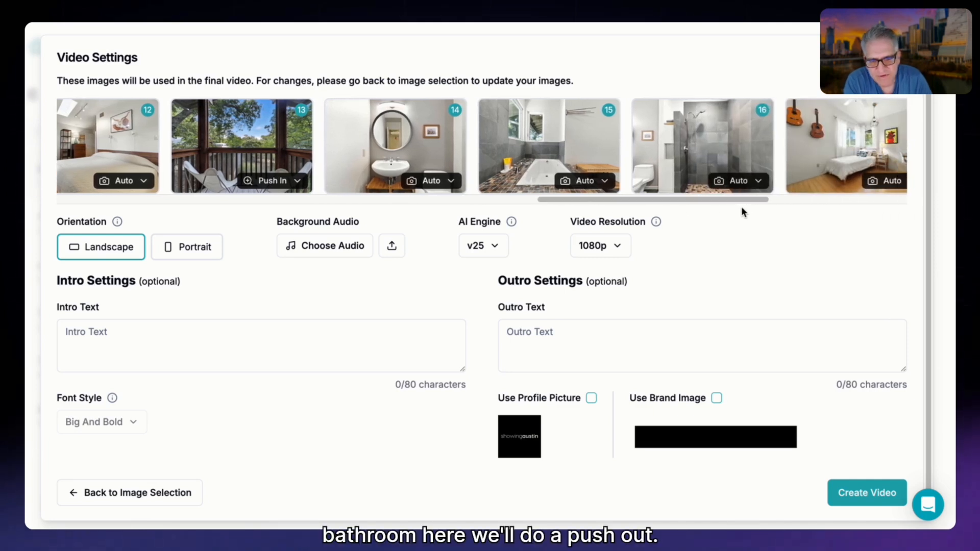
pyautogui.click(596, 183)
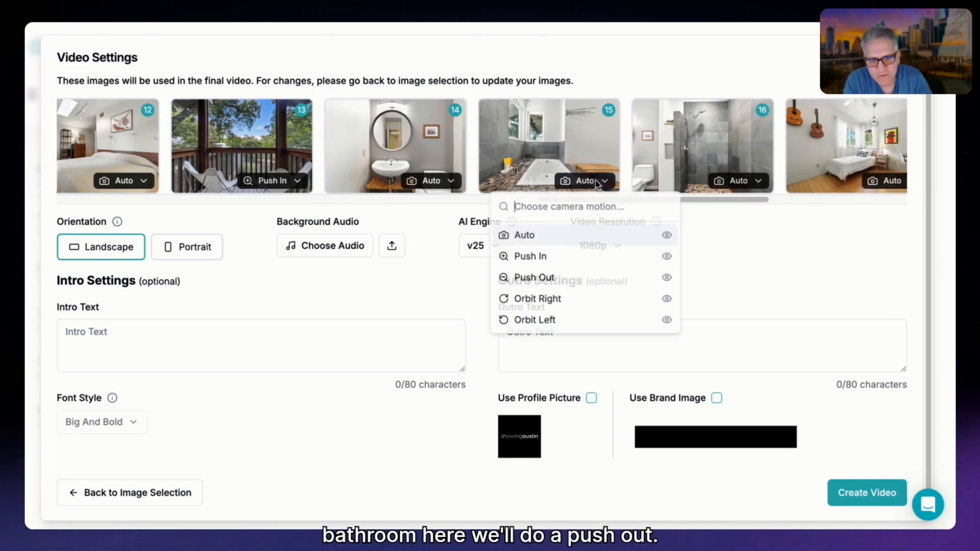
pyautogui.click(571, 279)
pyautogui.click(738, 180)
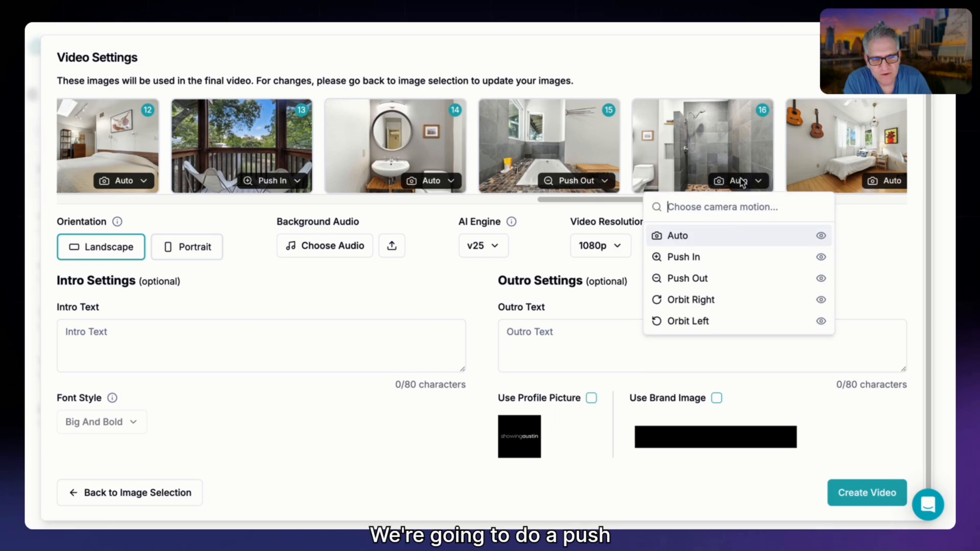
pyautogui.click(725, 279)
pyautogui.click(610, 181)
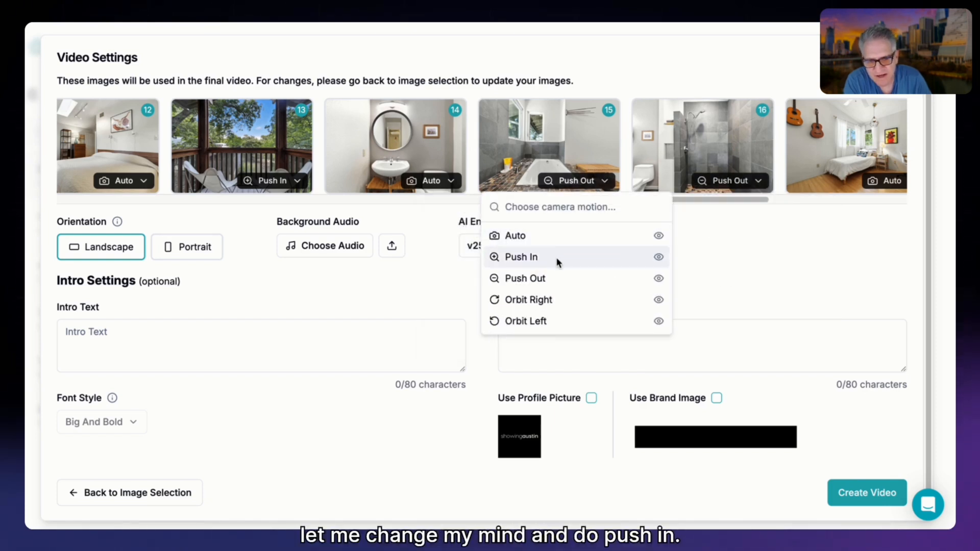
pyautogui.click(558, 259)
# Preview the orbit motions for scene 17, the bedroom with the guitars, and set it to Orbit Right.
pyautogui.hscroll(5, 587, 214)
pyautogui.click(616, 184)
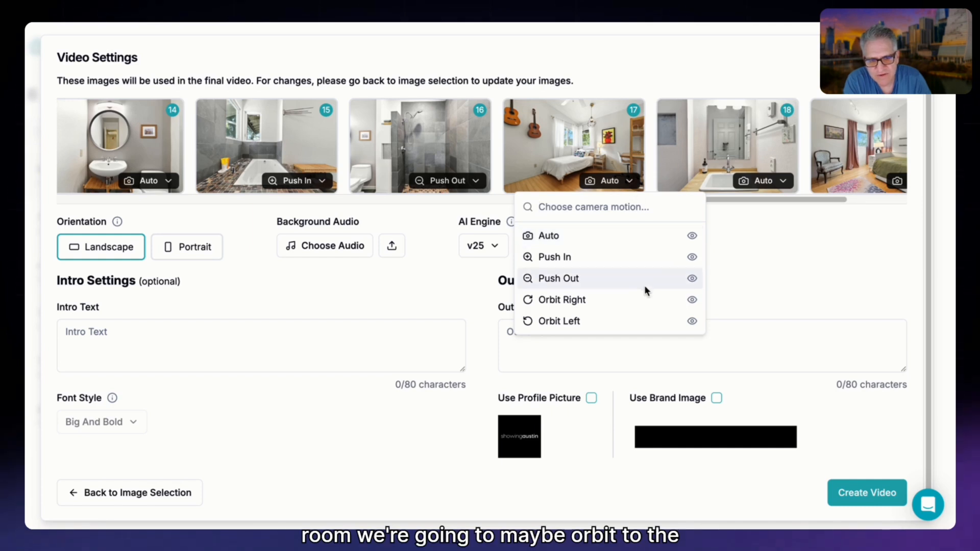
pyautogui.moveTo(692, 302)
pyautogui.moveTo(690, 323)
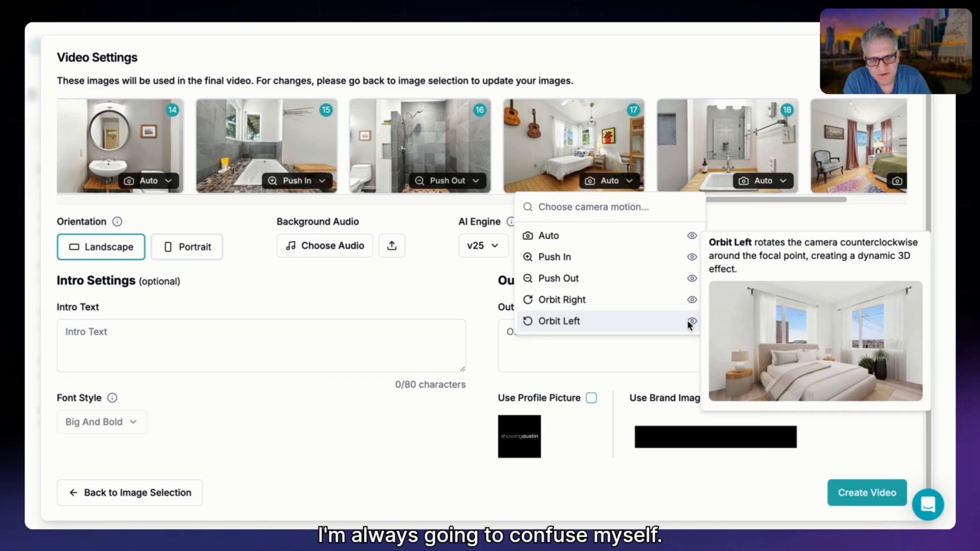
pyautogui.click(688, 306)
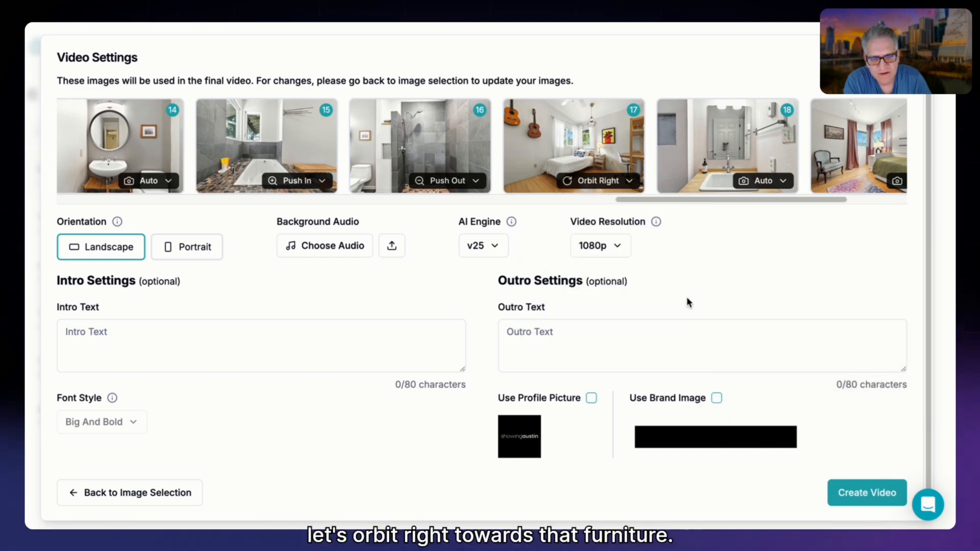
# Set the bathroom sink in scene 18 to Push In and the bedroom with the green bed in scene 19 to Orbit Left.
pyautogui.moveTo(699, 199); pyautogui.dragTo(762, 208)
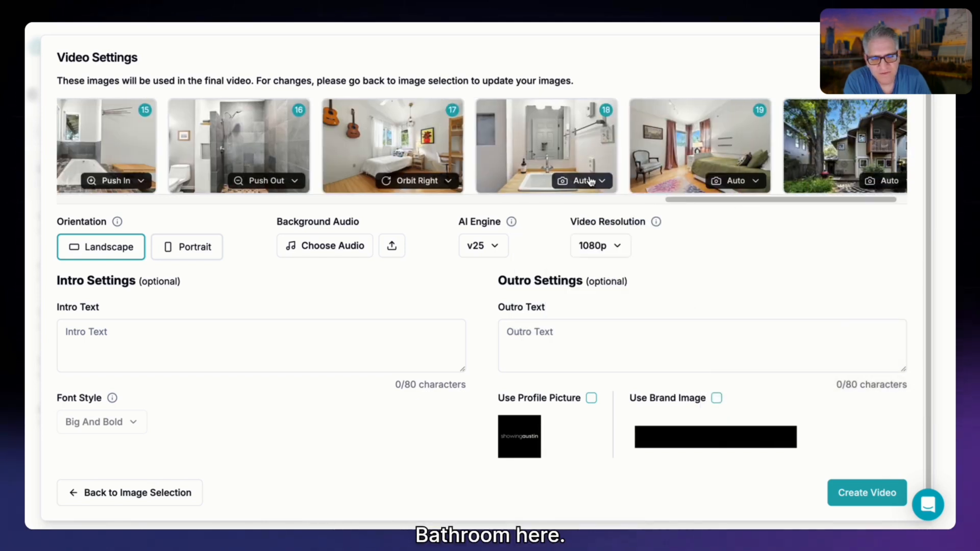
pyautogui.click(592, 181)
pyautogui.click(586, 255)
pyautogui.click(730, 184)
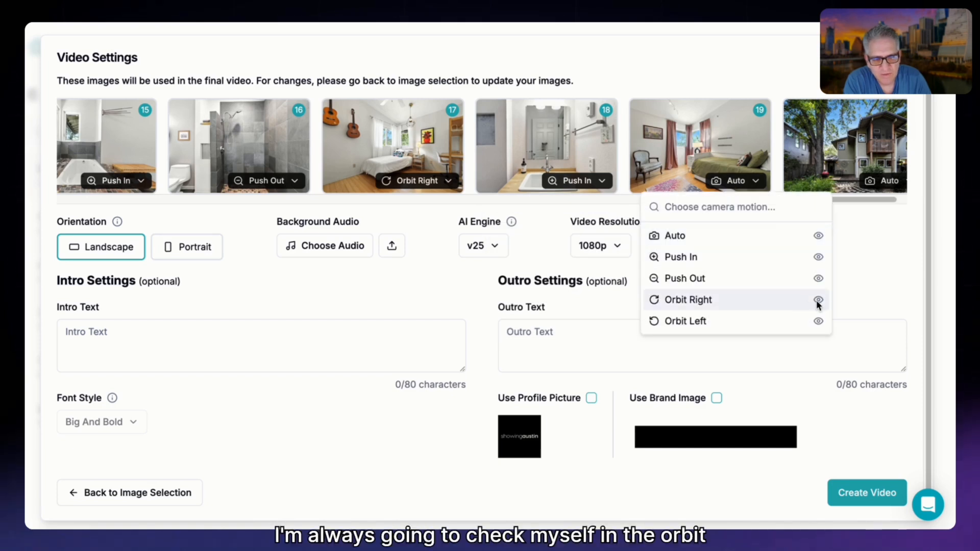
pyautogui.moveTo(818, 303)
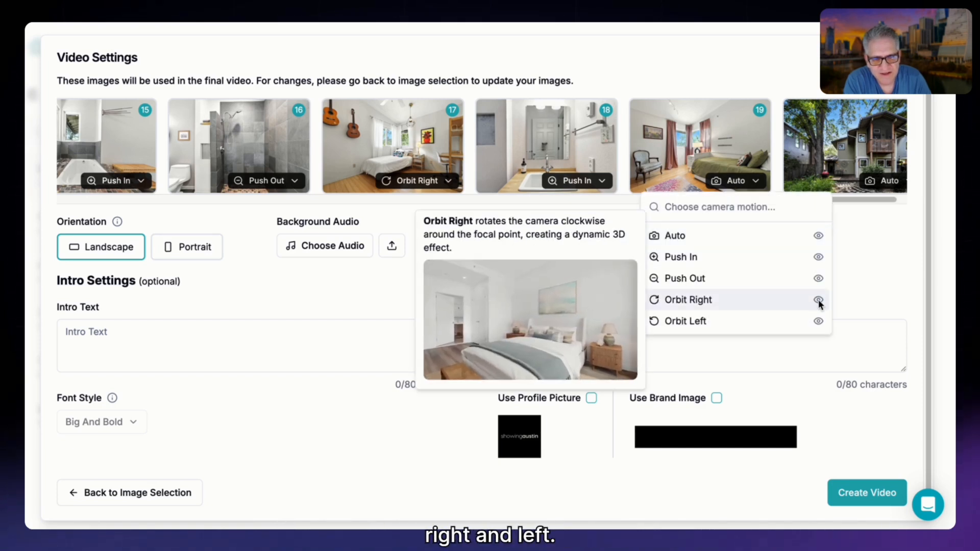
pyautogui.click(813, 320)
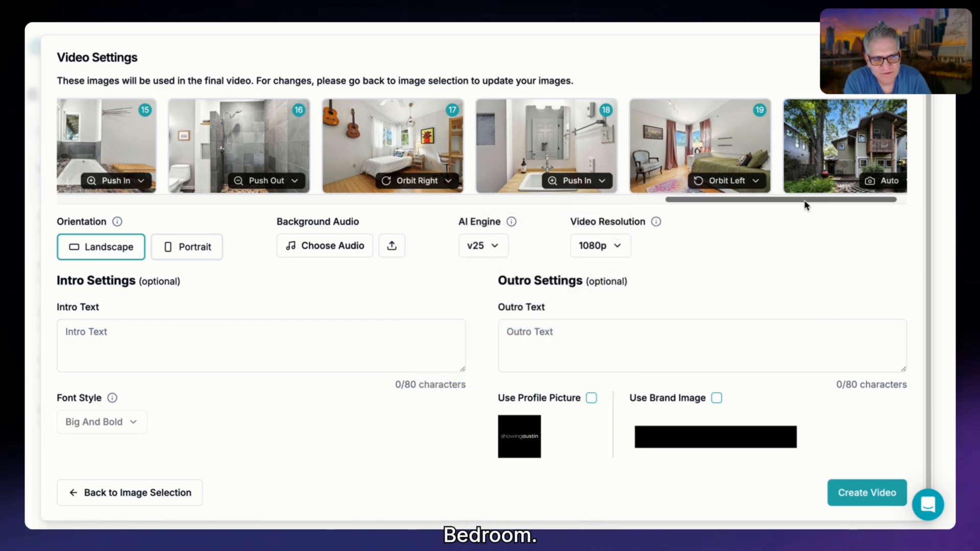
# Set the camera motion of scene 20, the house exterior with the trees, to Push Out.
pyautogui.moveTo(804, 201); pyautogui.dragTo(848, 202)
pyautogui.click(849, 184)
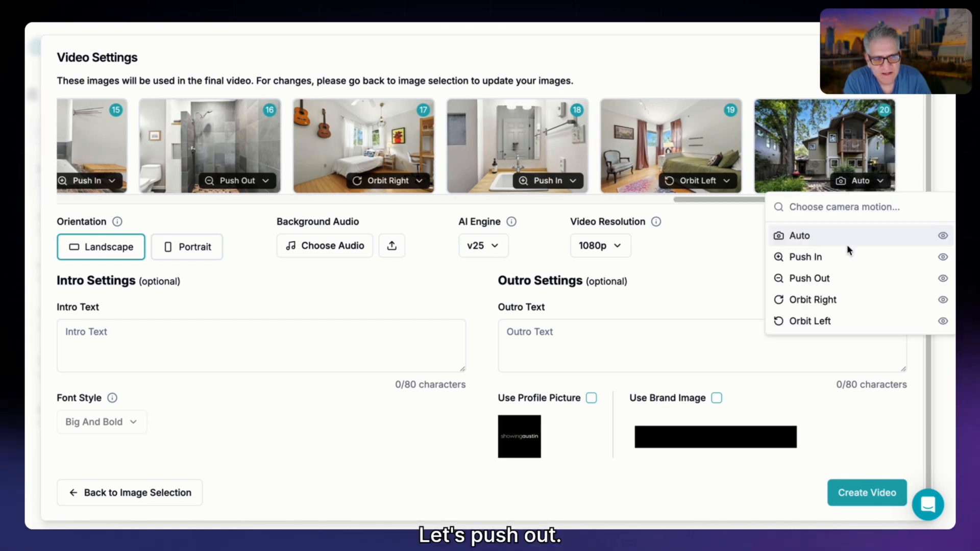
pyautogui.click(833, 280)
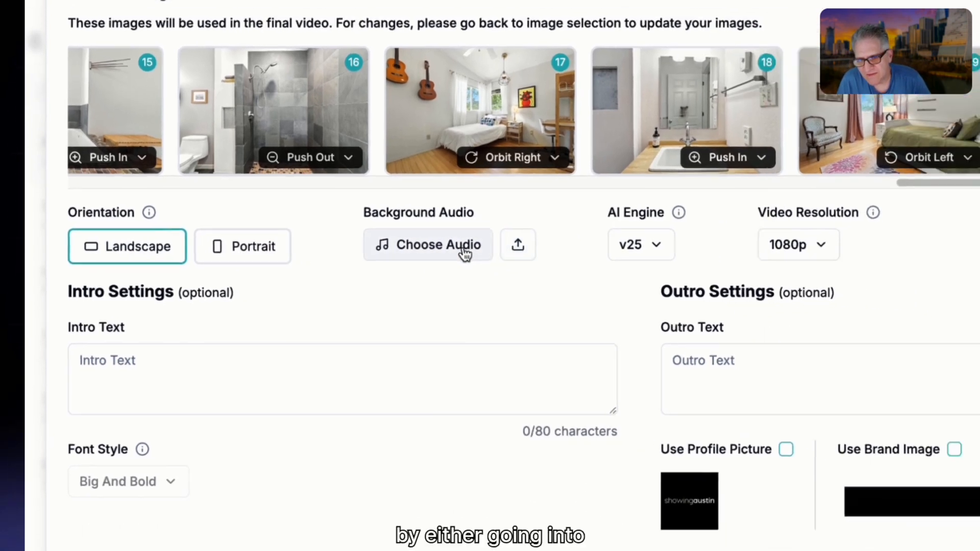
# Choose Inspired Ambient as the background audio and keep the v25 AI engine with 1080p video resolution.
pyautogui.click(513, 253)
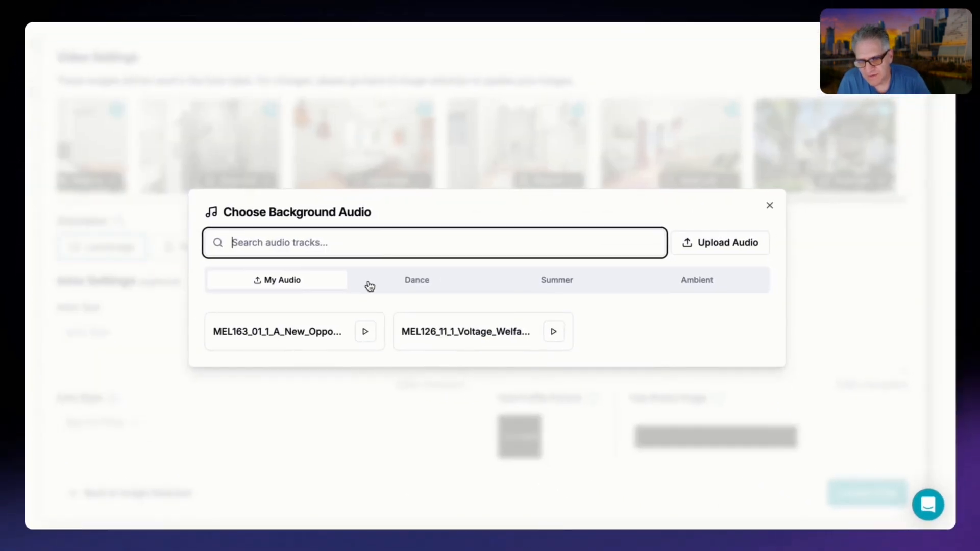
pyautogui.click(424, 292)
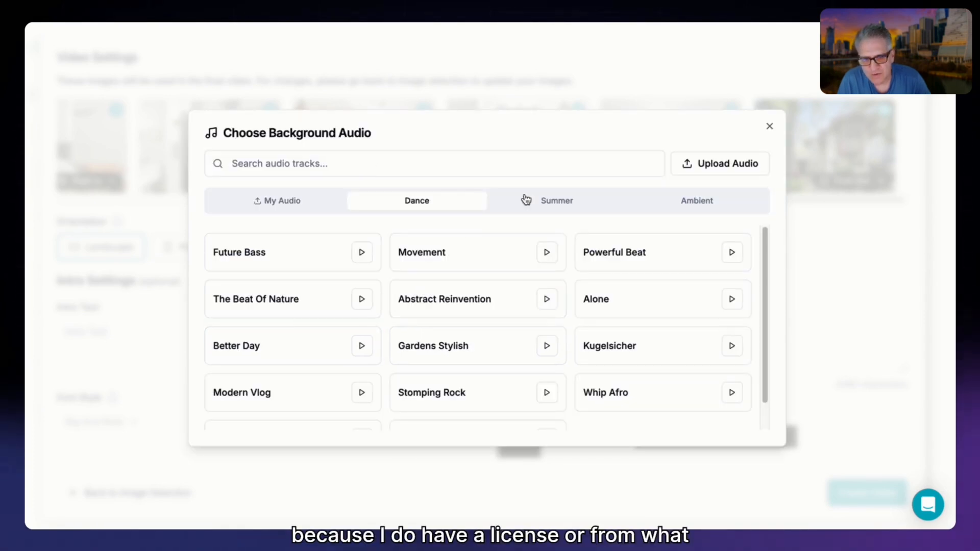
pyautogui.click(539, 202)
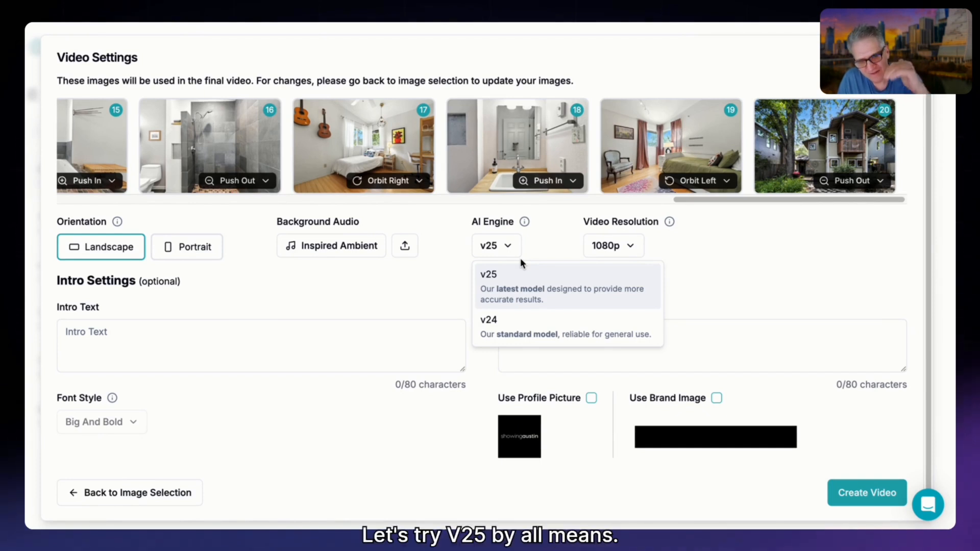
pyautogui.click(607, 250)
pyautogui.click(603, 296)
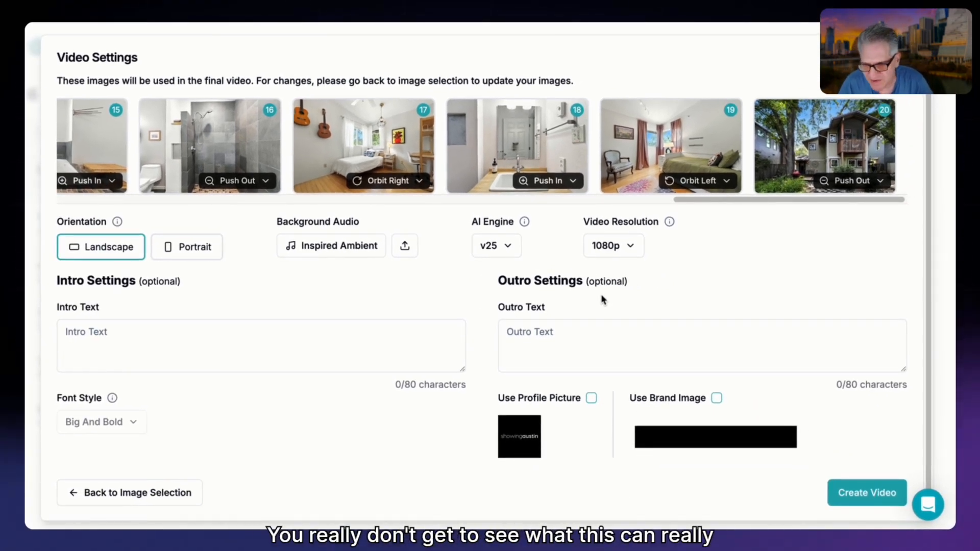
# Enter the placeholder intro text "assa" to examine the available font styles, and clear it again.
pyautogui.scroll(-1, 256, 332)
pyautogui.click(203, 327)
pyautogui.click(504, 330)
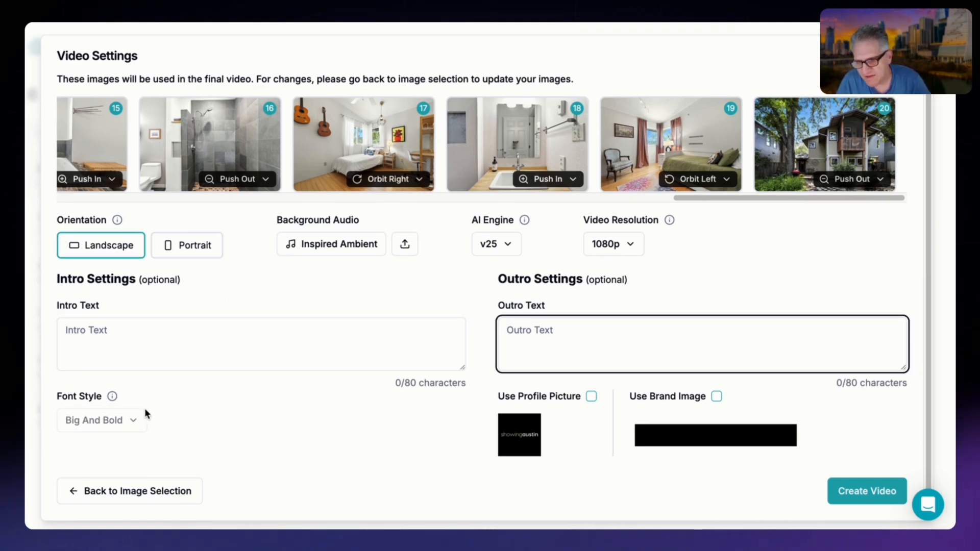
pyautogui.click(108, 419)
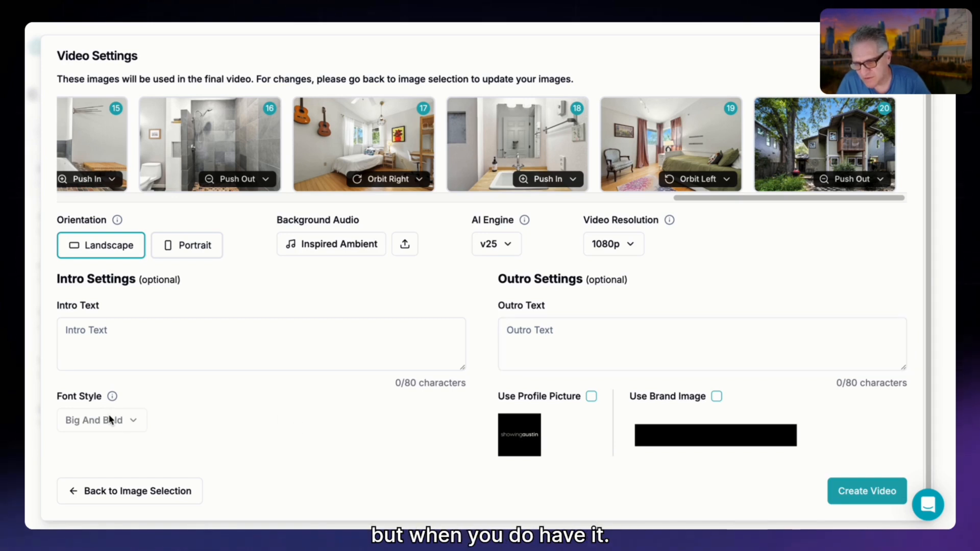
pyautogui.click(140, 322)
pyautogui.write('assa')
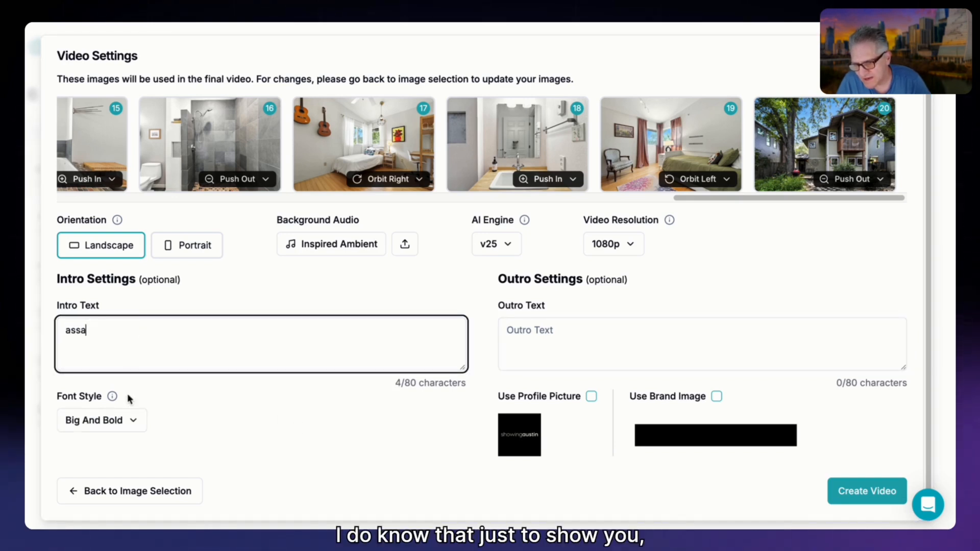
pyautogui.click(114, 420)
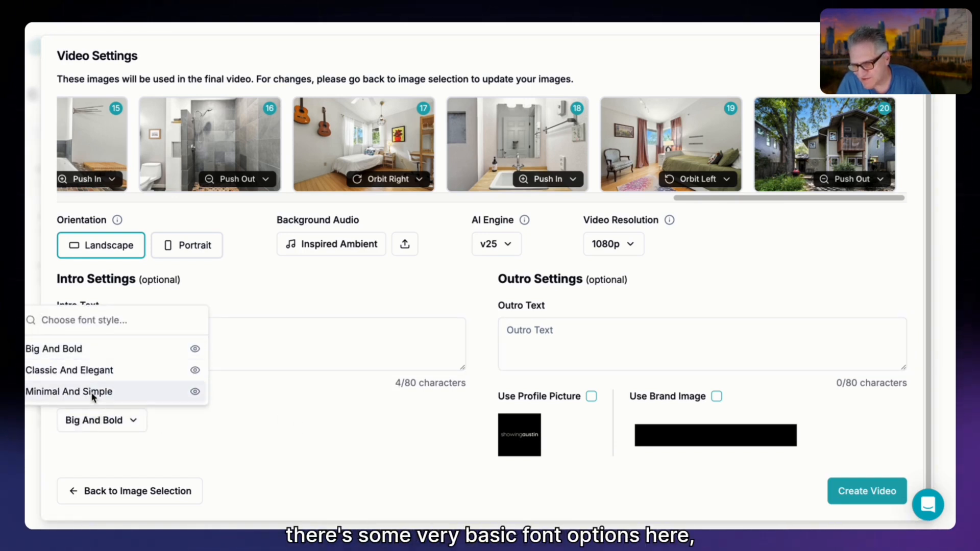
pyautogui.click(255, 335)
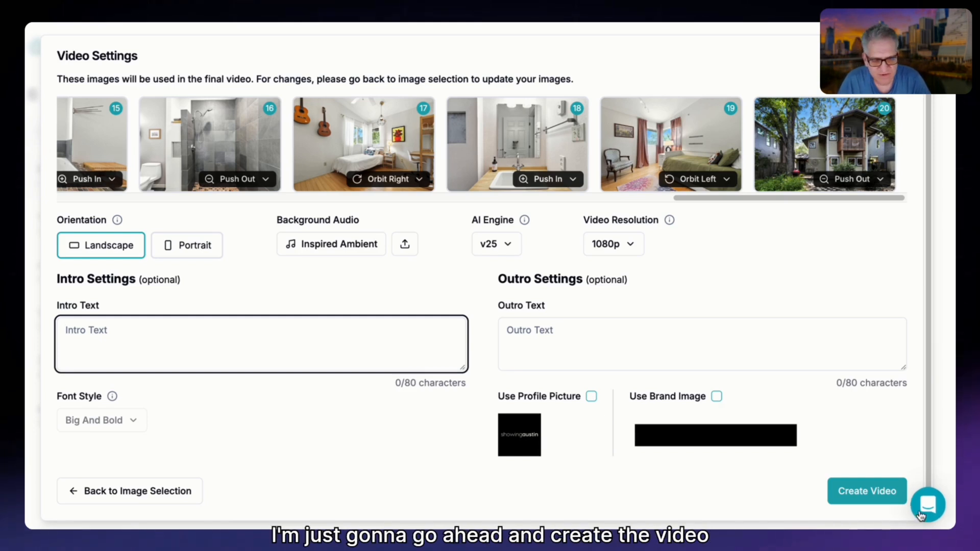
# Create the video with the configured settings and play back the finished property video.
pyautogui.moveTo(927, 376); pyautogui.dragTo(917, 249)
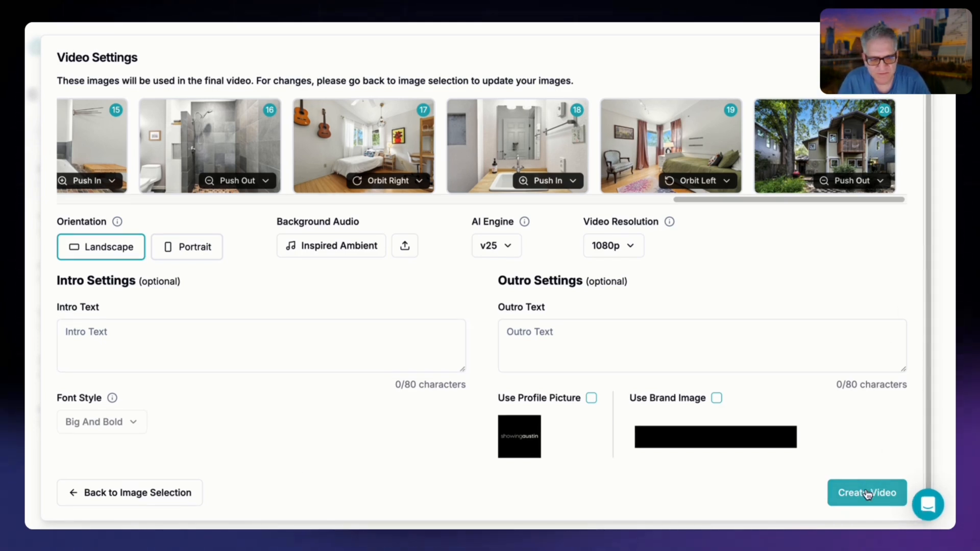
pyautogui.click(865, 493)
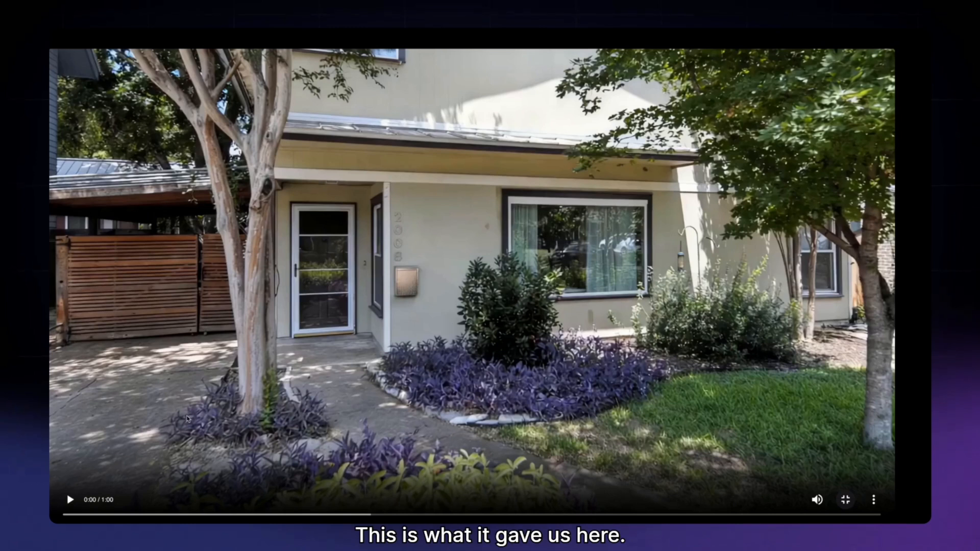
pyautogui.click(70, 501)
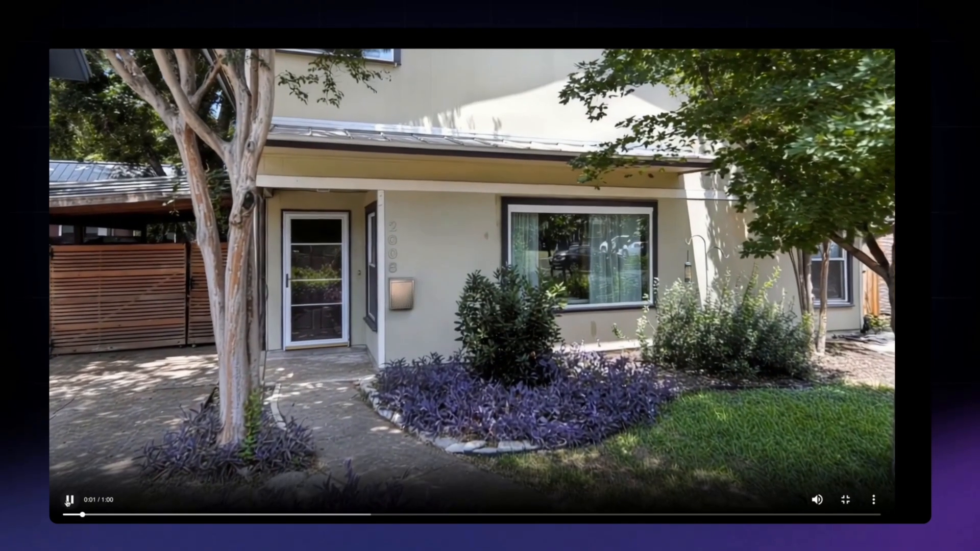
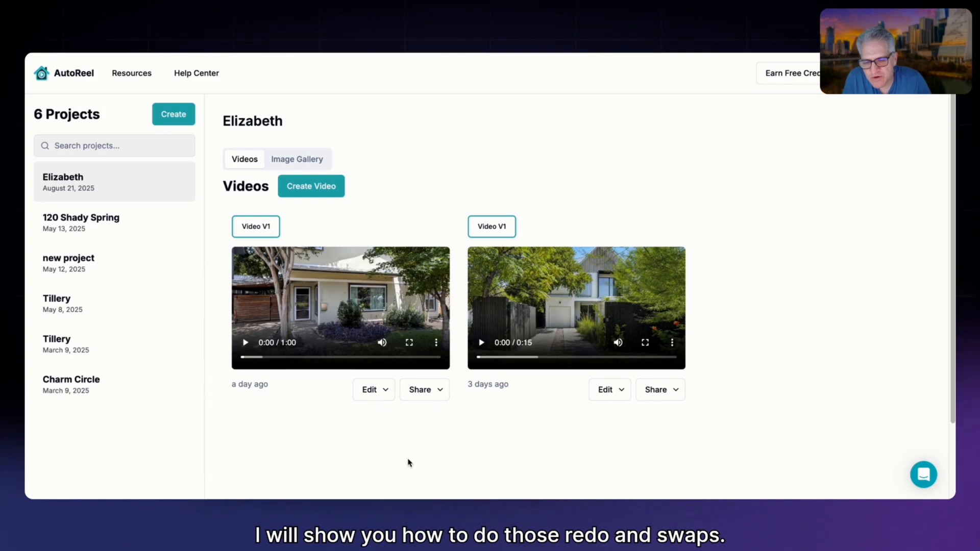
# Open the finished Elizabeth video in Quick Edit, keep all 20 images, and examine the Redo and Swap options of clip 3.
pyautogui.click(384, 392)
pyautogui.click(374, 415)
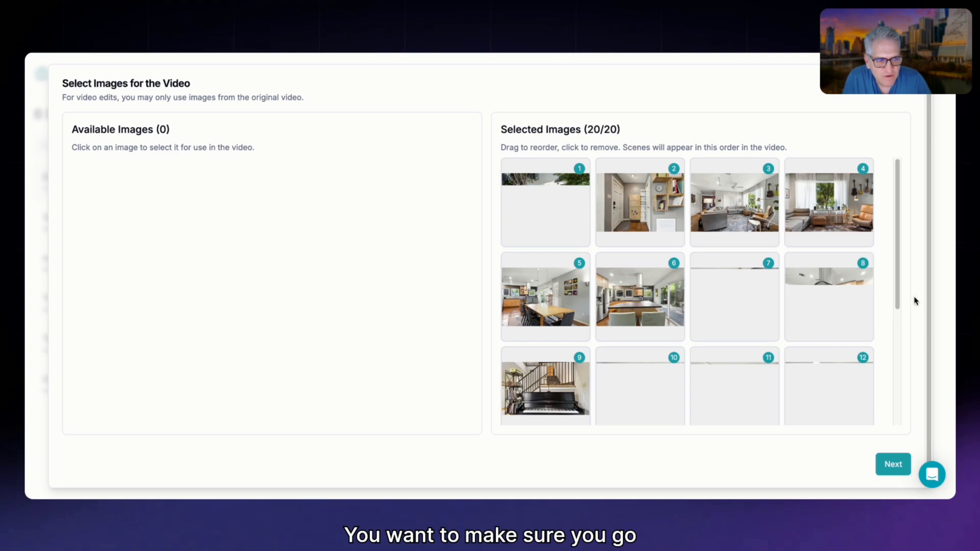
pyautogui.click(888, 465)
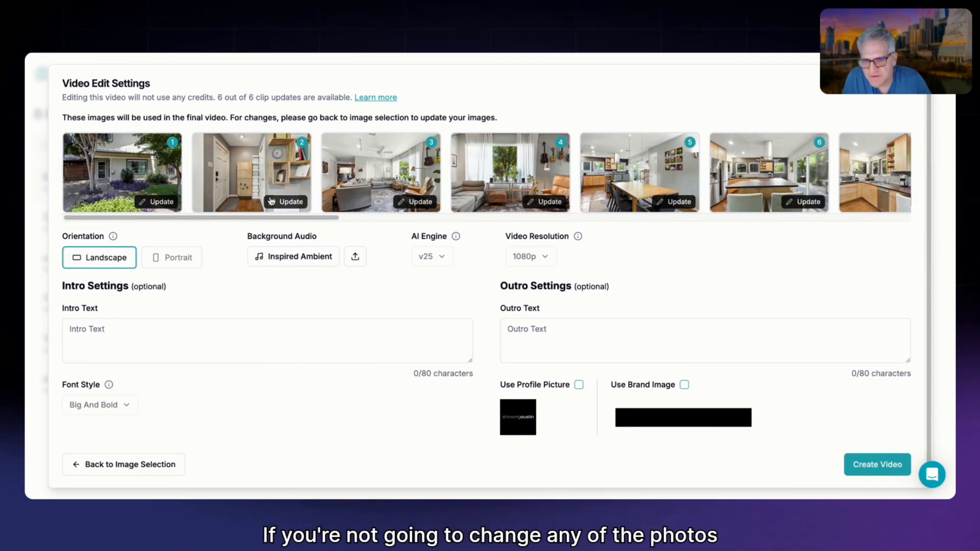
pyautogui.click(416, 203)
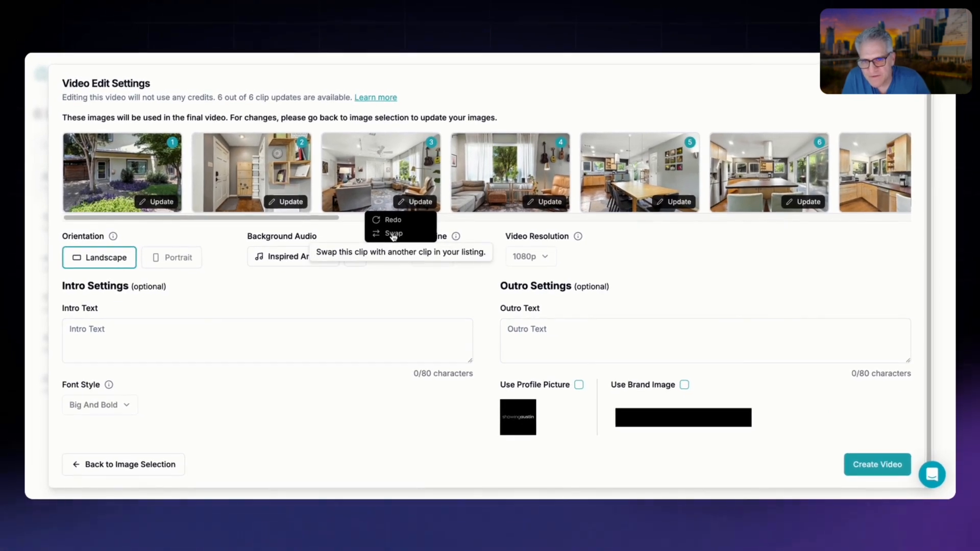
pyautogui.click(393, 220)
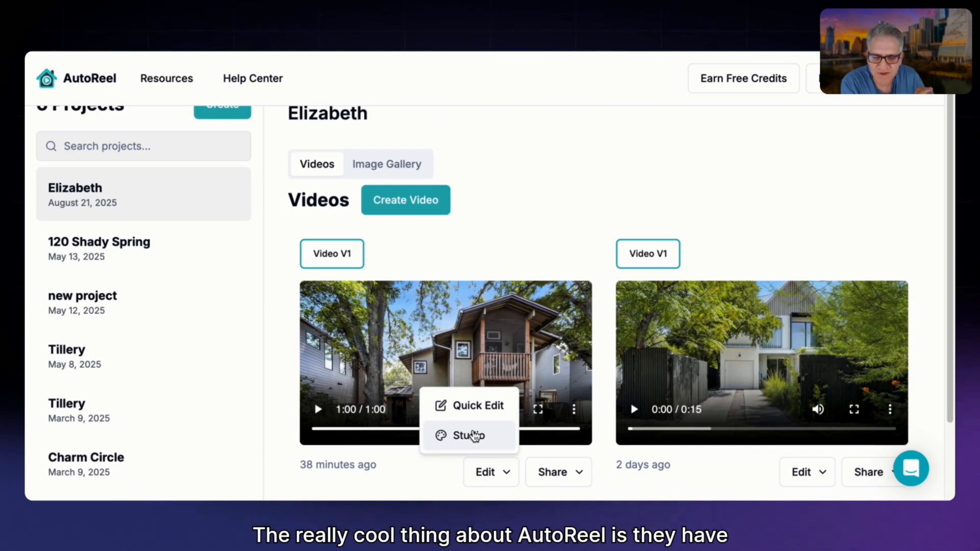
# Open the Elizabeth video in Studio and examine the available templates, media, text styles, audio library and stickers.
pyautogui.click(474, 435)
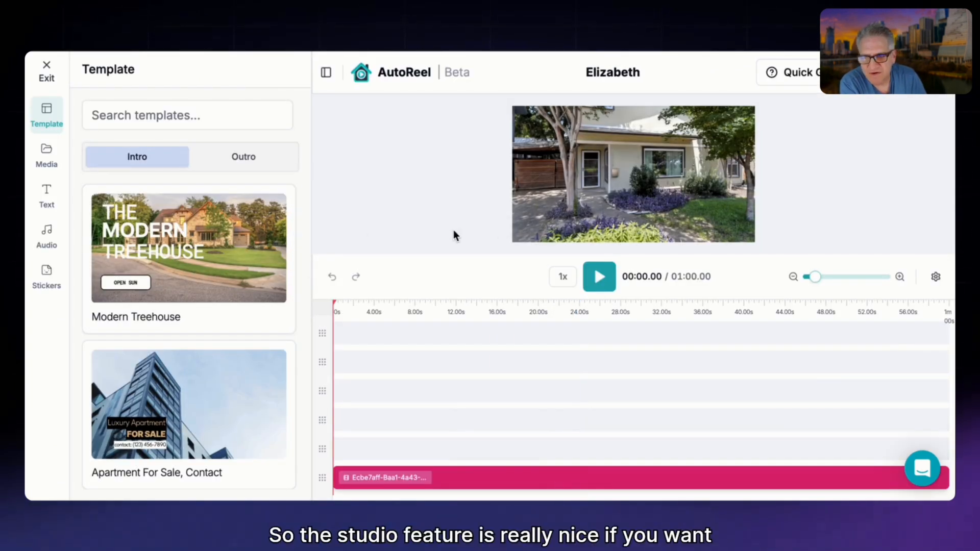
pyautogui.scroll(-4, 142, 260)
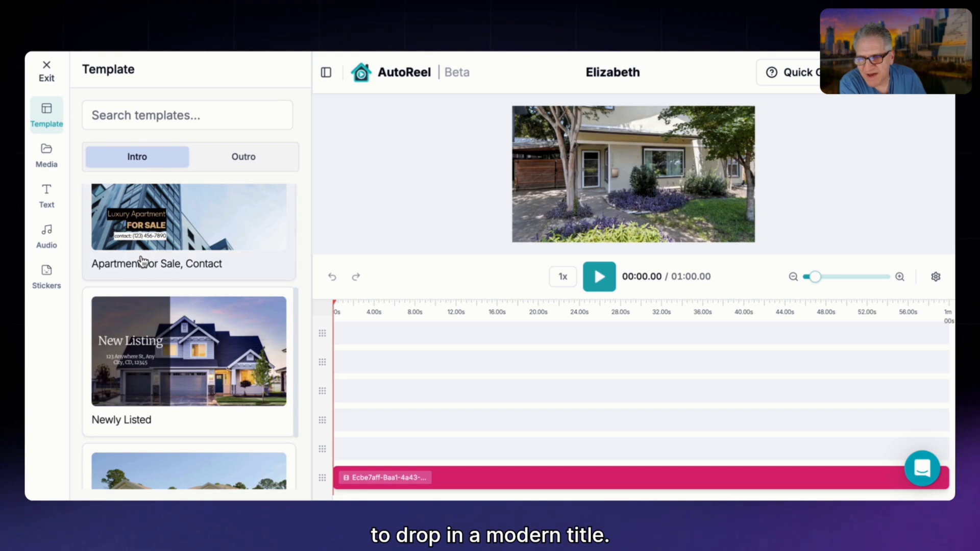
pyautogui.click(45, 152)
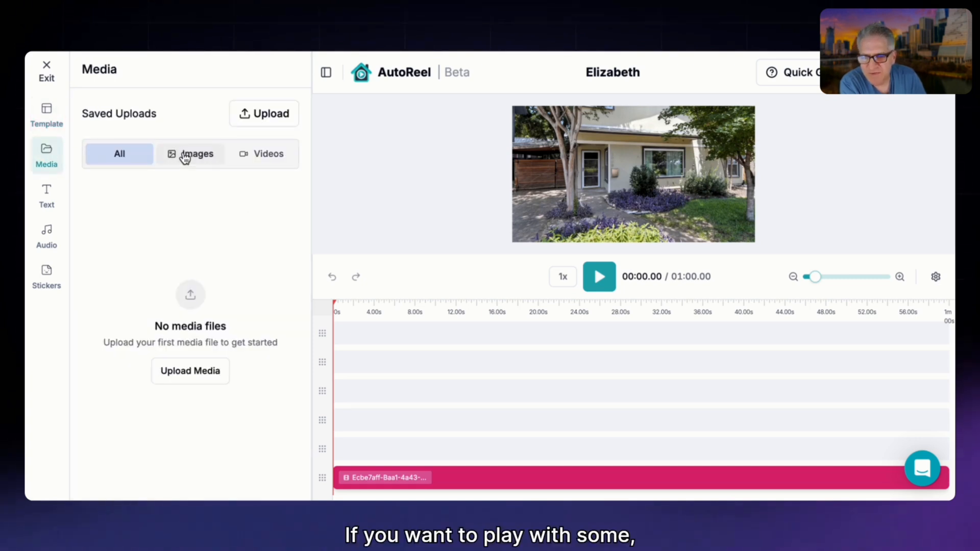
pyautogui.click(185, 155)
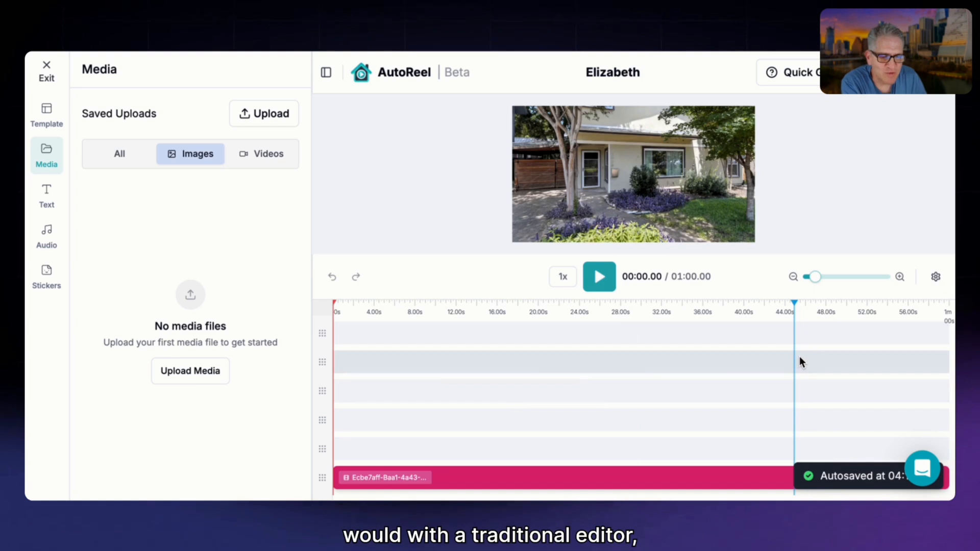
pyautogui.click(47, 200)
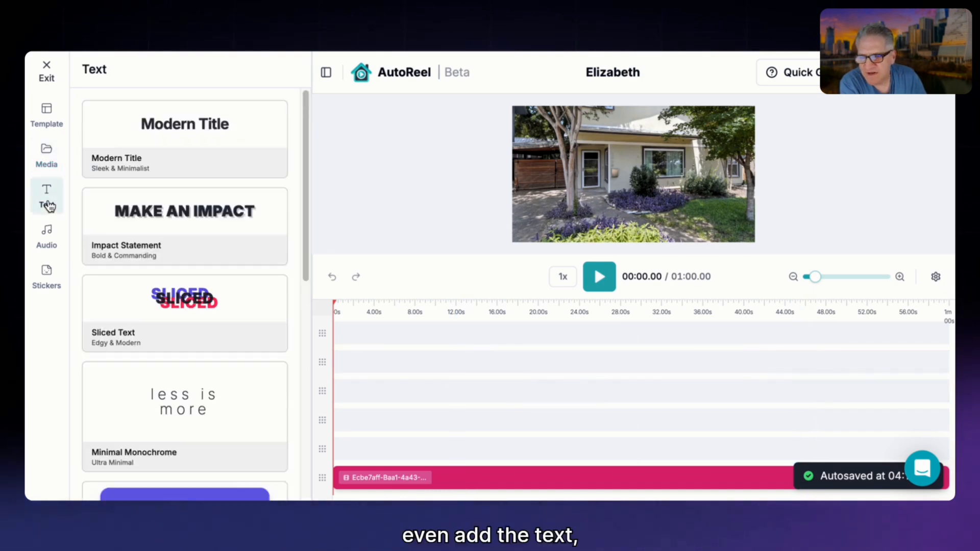
pyautogui.click(46, 233)
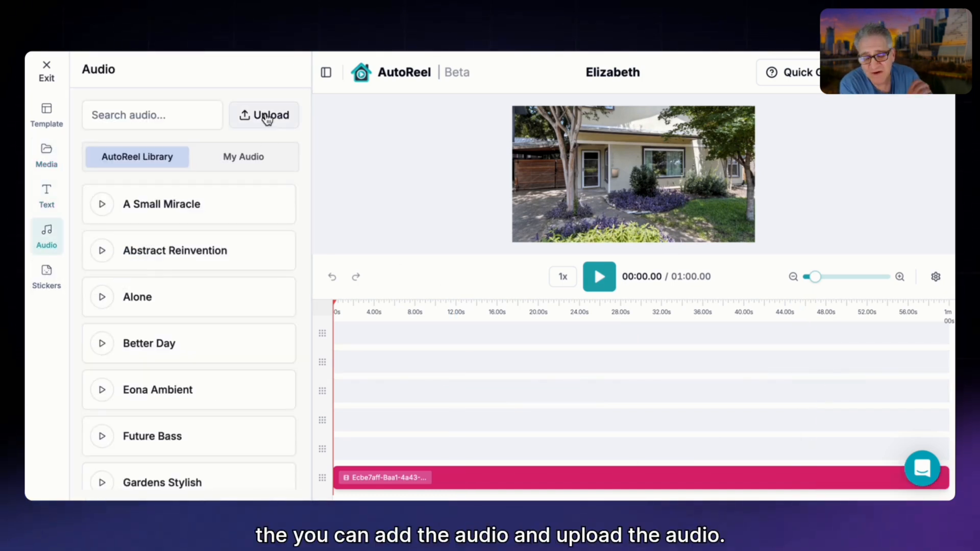
pyautogui.click(53, 282)
pyautogui.click(43, 241)
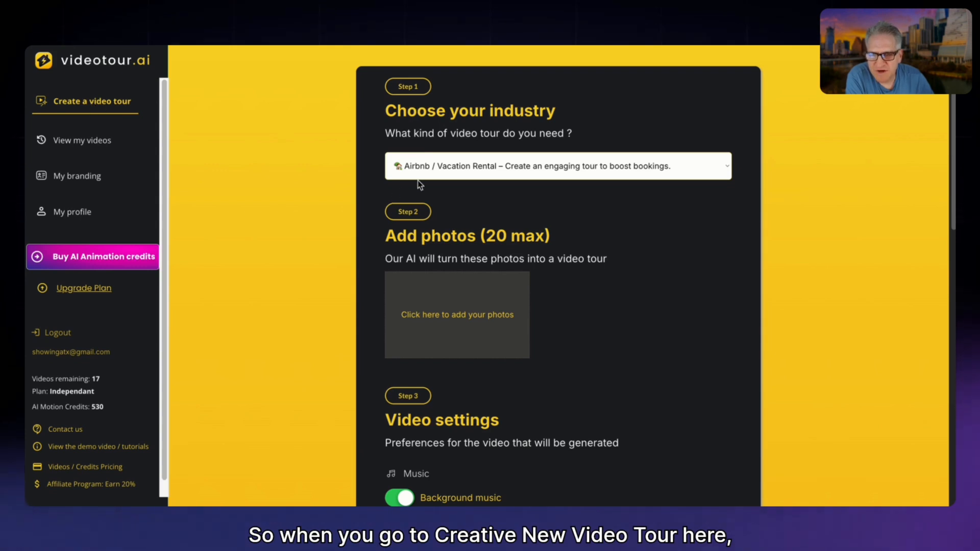
# In videotour.ai, keep Airbnb / Vacation Rental as the industry, add the 20 house photos, and look through them.
pyautogui.click(423, 167)
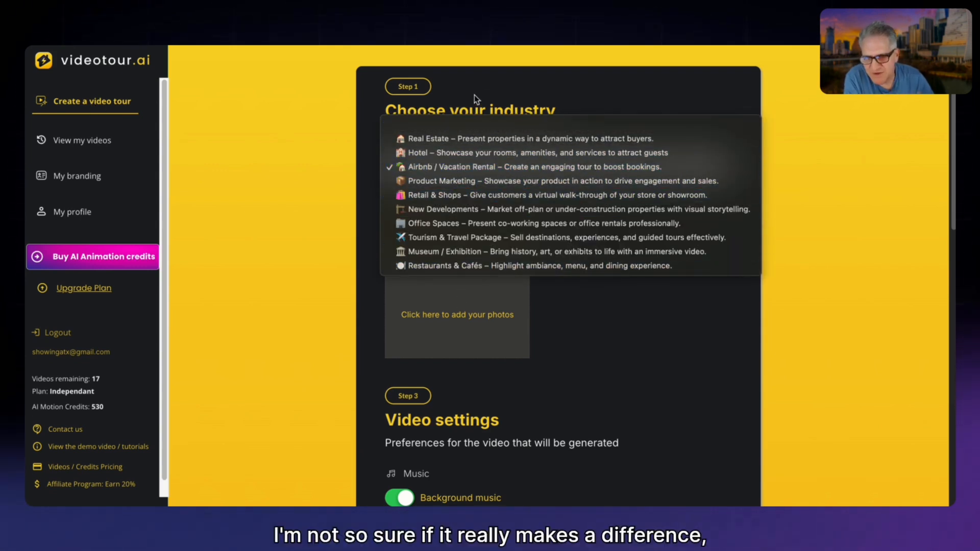
pyautogui.click(463, 168)
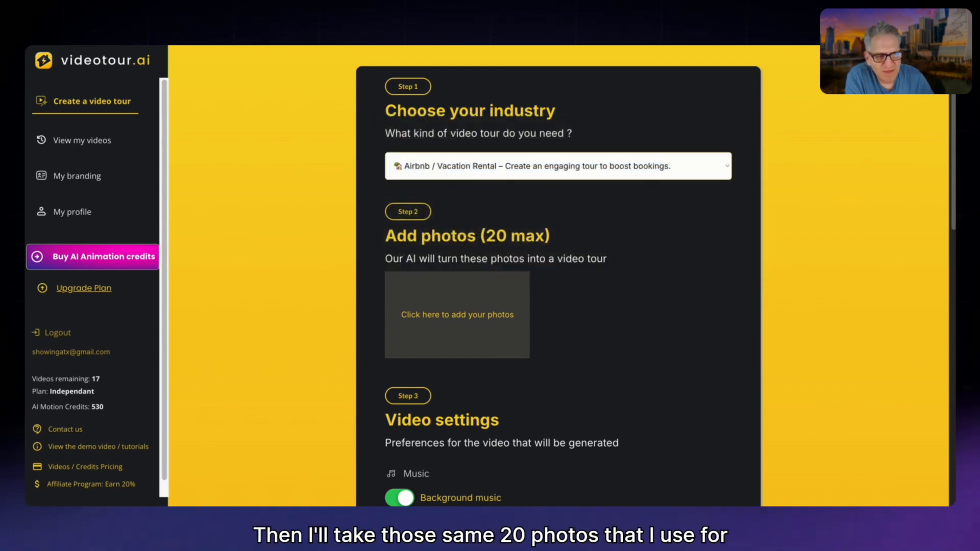
pyautogui.moveTo(979, 255); pyautogui.dragTo(479, 317)
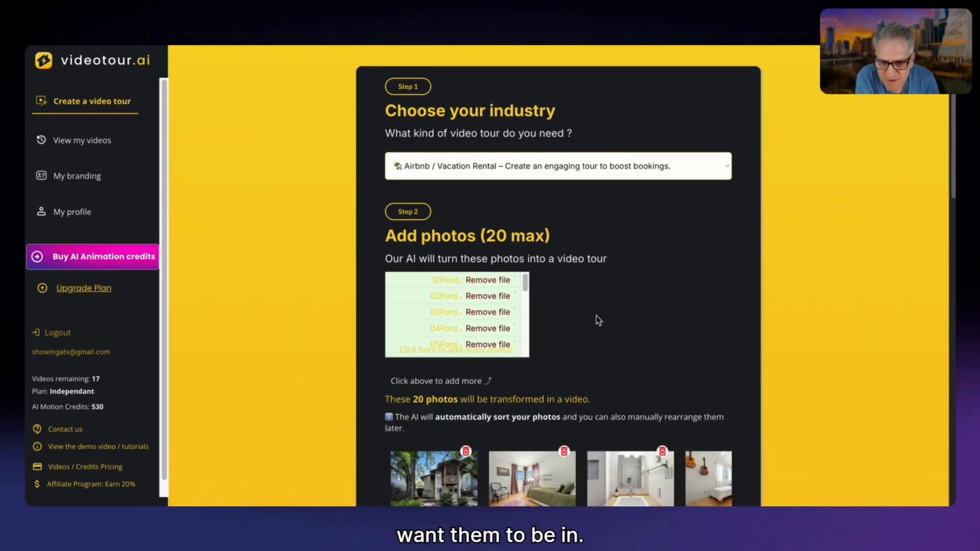
pyautogui.scroll(-2, 638, 322)
pyautogui.scroll(-1, 675, 311)
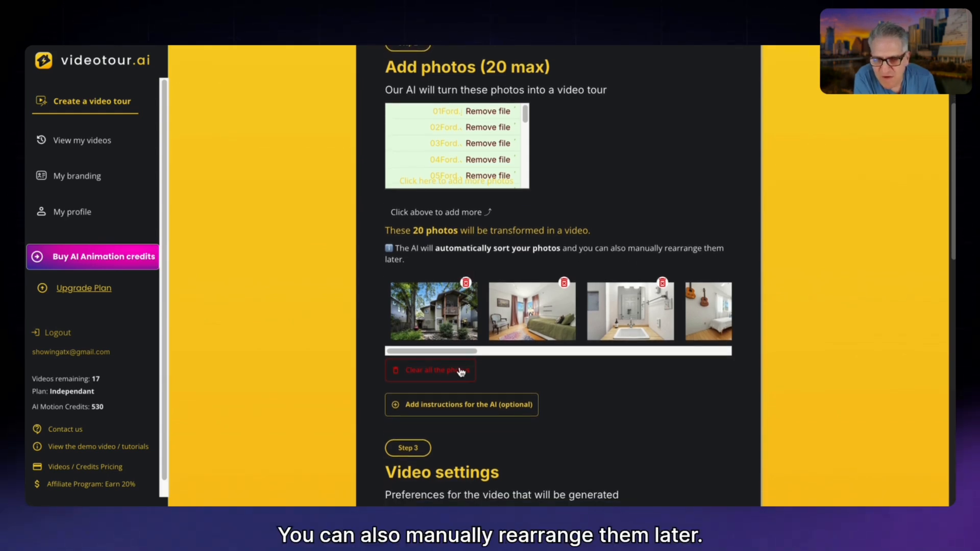
pyautogui.moveTo(464, 350); pyautogui.dragTo(367, 381)
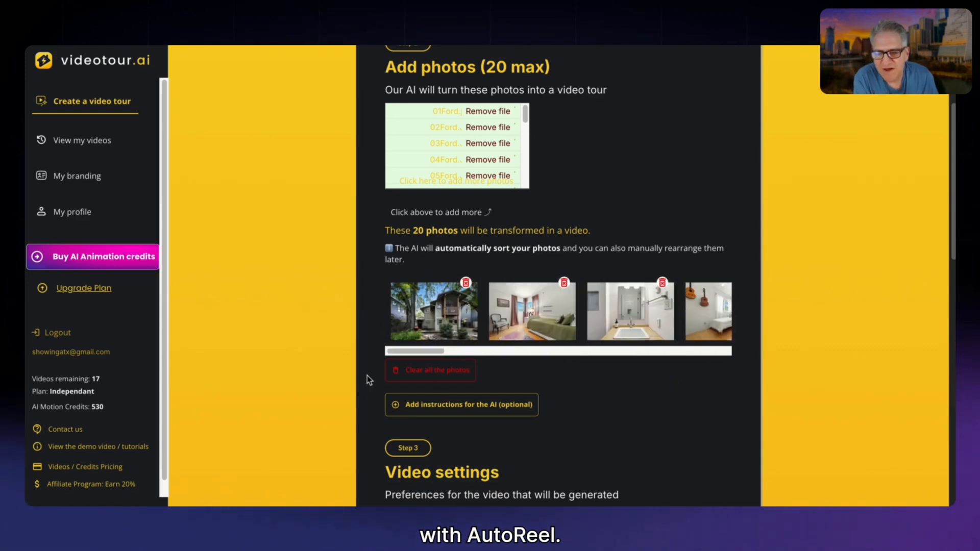
# Expand the optional AI instructions and examine the fields for the property address and the photo context.
pyautogui.scroll(-1, 478, 336)
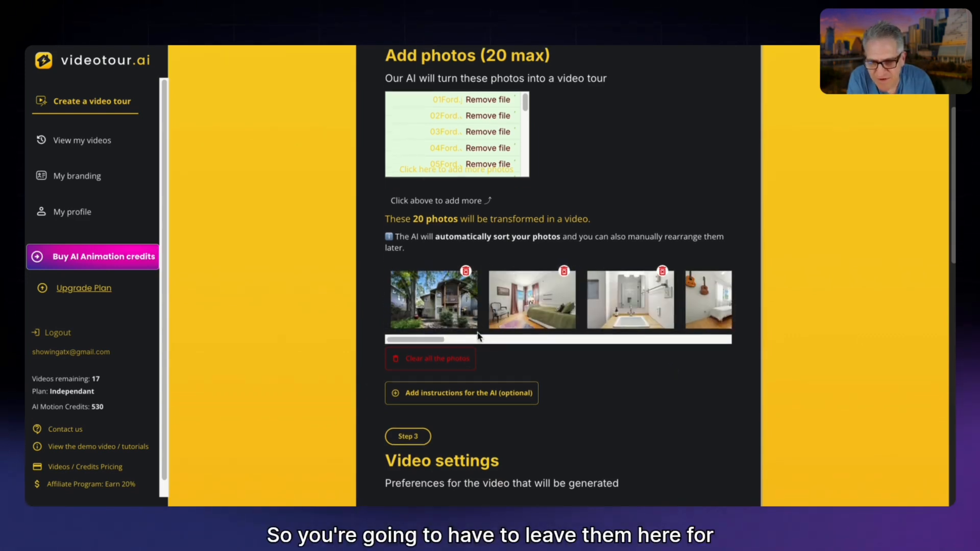
pyautogui.click(496, 387)
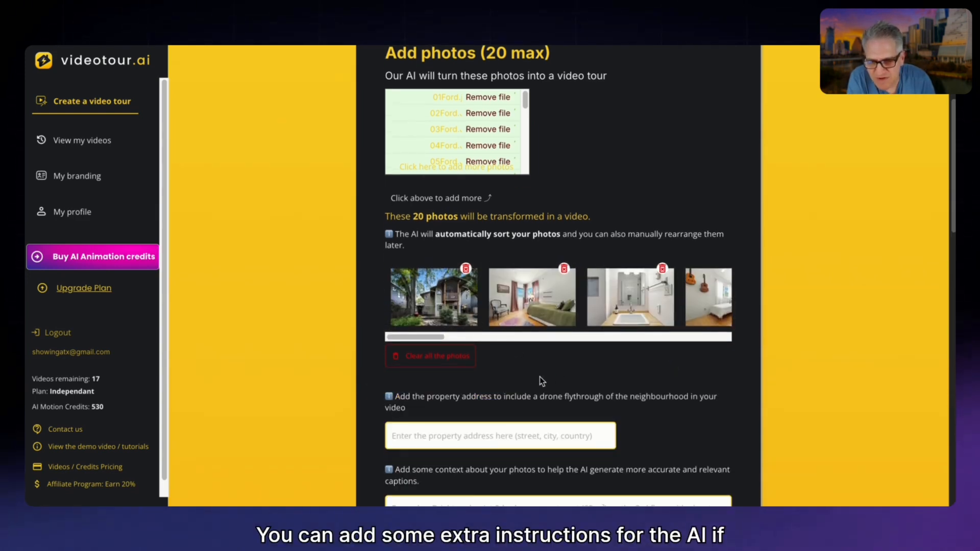
pyautogui.scroll(-6, 540, 377)
pyautogui.scroll(5, 540, 377)
pyautogui.scroll(-2, 540, 377)
pyautogui.scroll(-1, 539, 376)
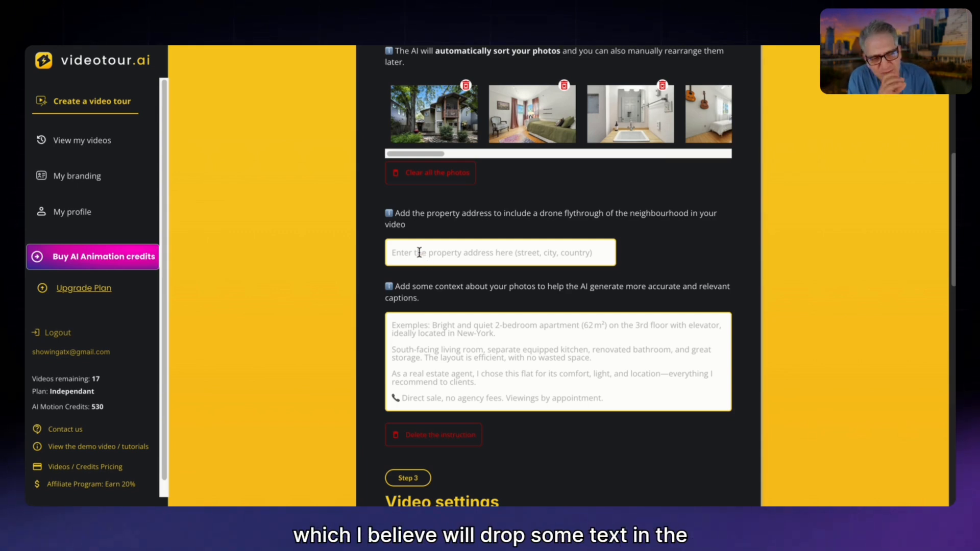
pyautogui.click(396, 327)
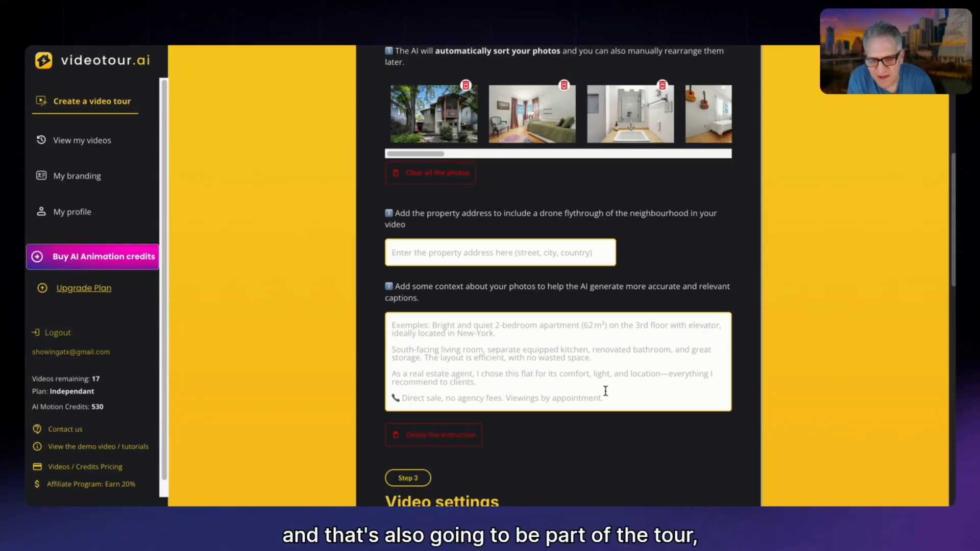
# Keep Free stock music (good for Youtube) as the music source in the video settings.
pyautogui.scroll(-1, 582, 374)
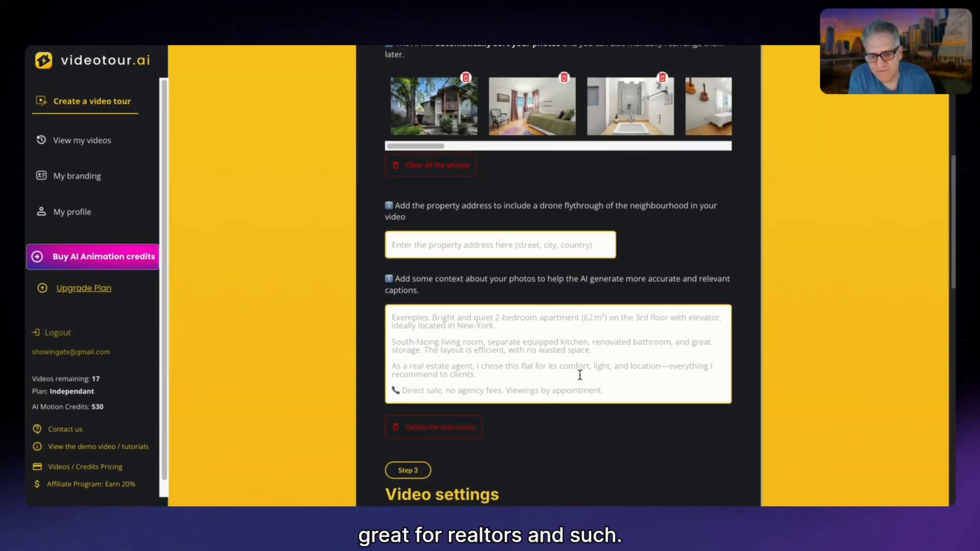
pyautogui.scroll(-1, 582, 374)
pyautogui.scroll(-4, 574, 380)
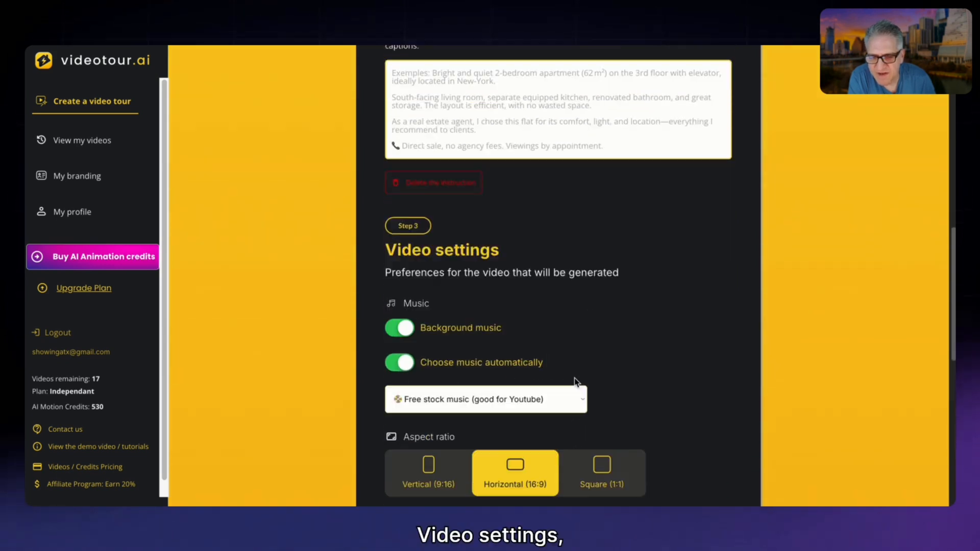
pyautogui.scroll(-1, 570, 378)
pyautogui.click(509, 300)
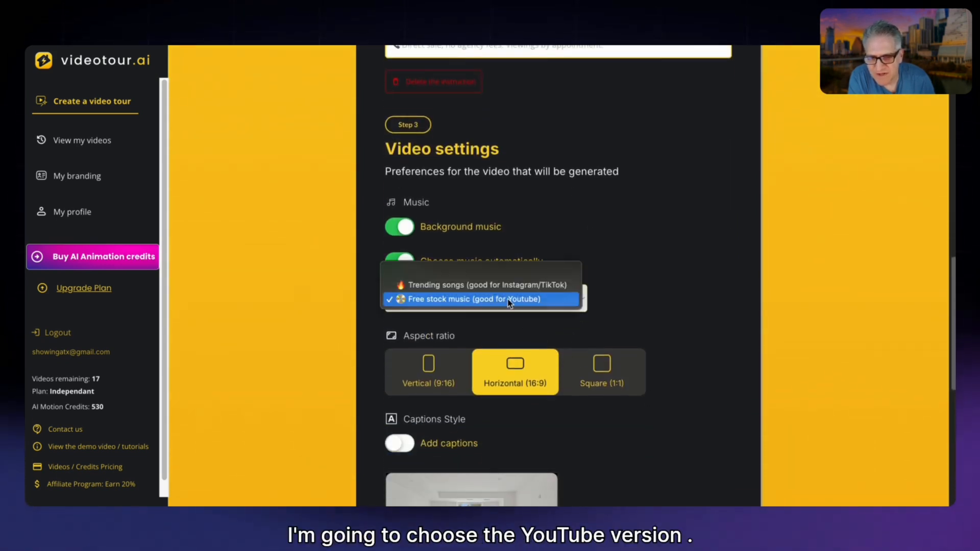
pyautogui.click(508, 300)
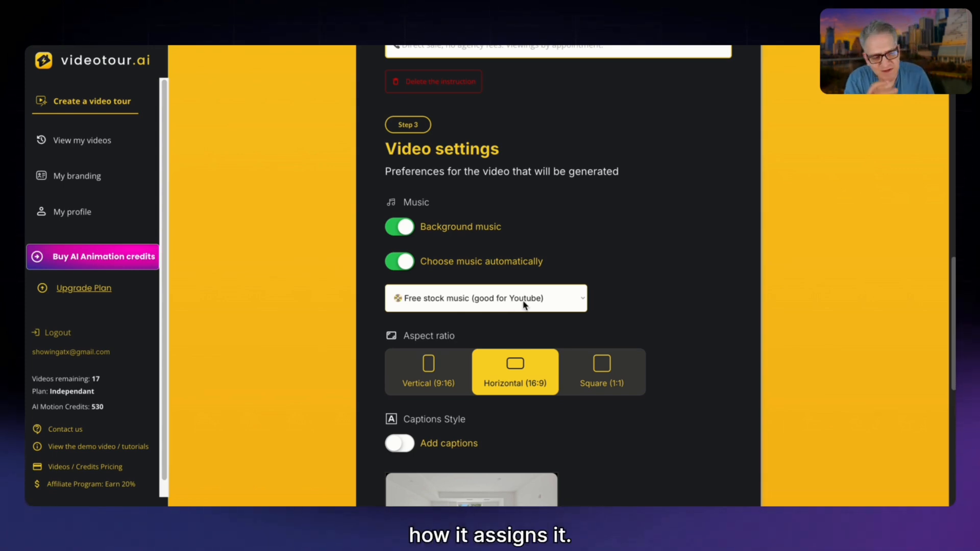
# Turn on captions to examine their style, personalization and font options, and turn them off again.
pyautogui.scroll(-3, 520, 306)
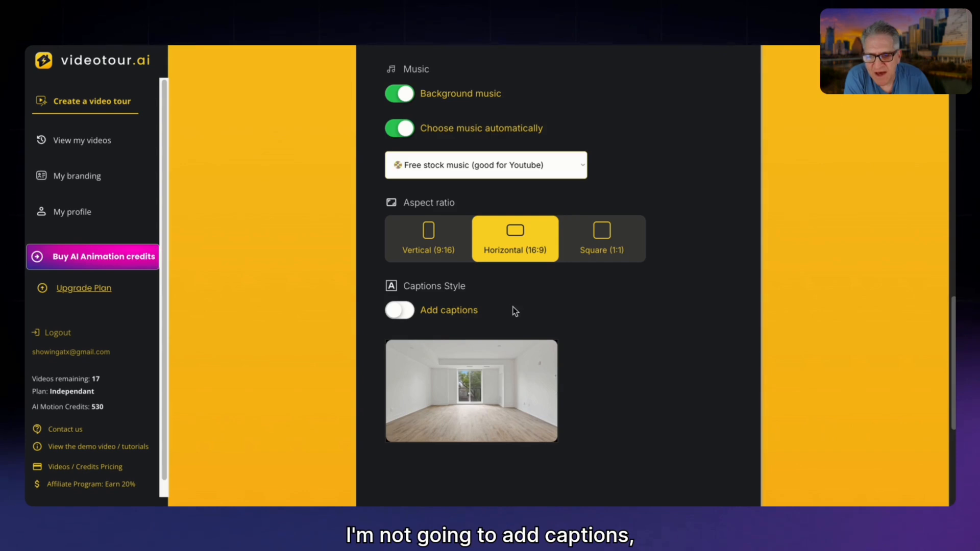
pyautogui.click(403, 312)
pyautogui.scroll(-3, 510, 275)
pyautogui.scroll(1, 516, 274)
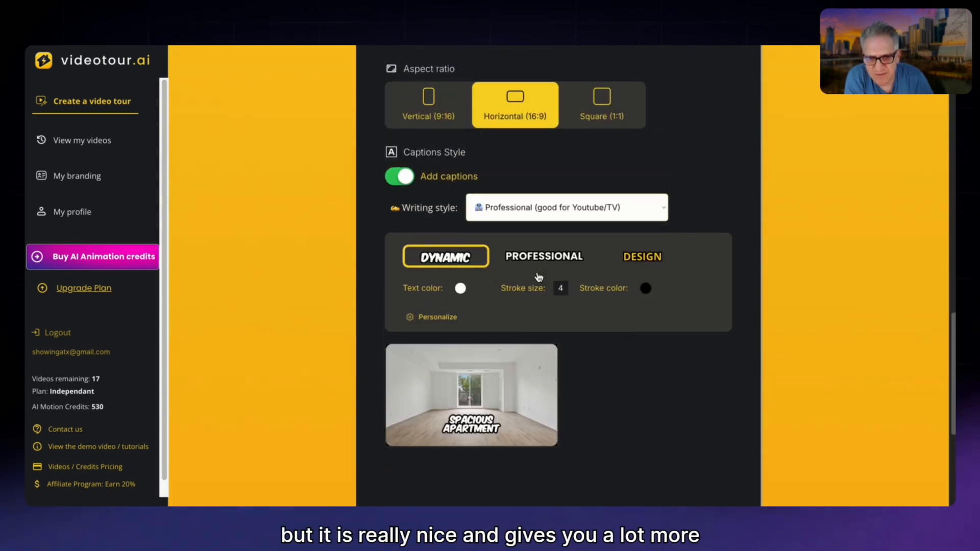
pyautogui.scroll(2, 473, 431)
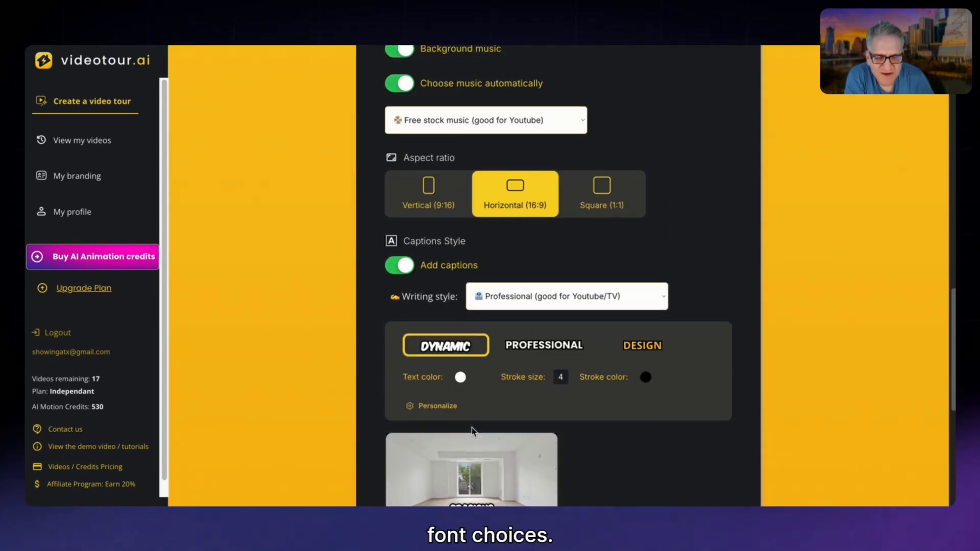
pyautogui.scroll(-2, 452, 410)
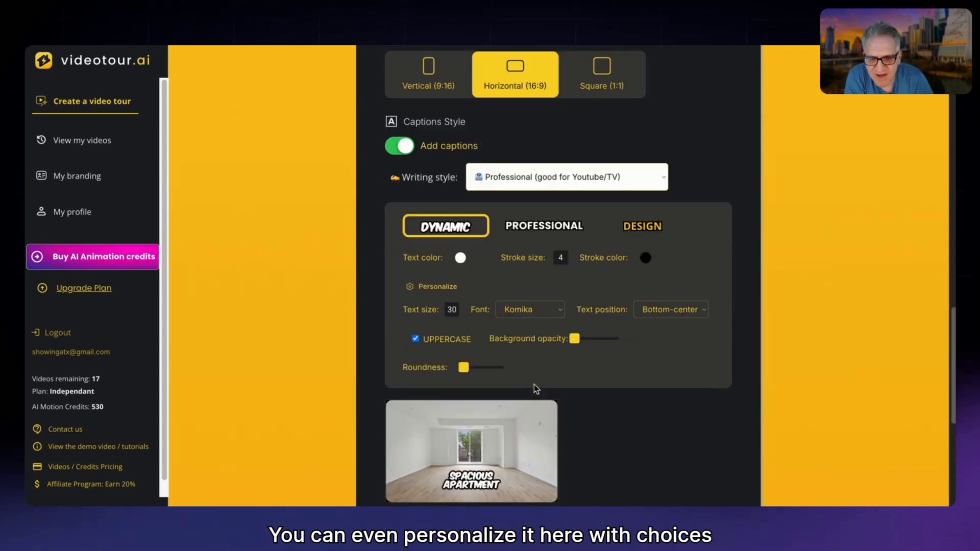
pyautogui.click(532, 311)
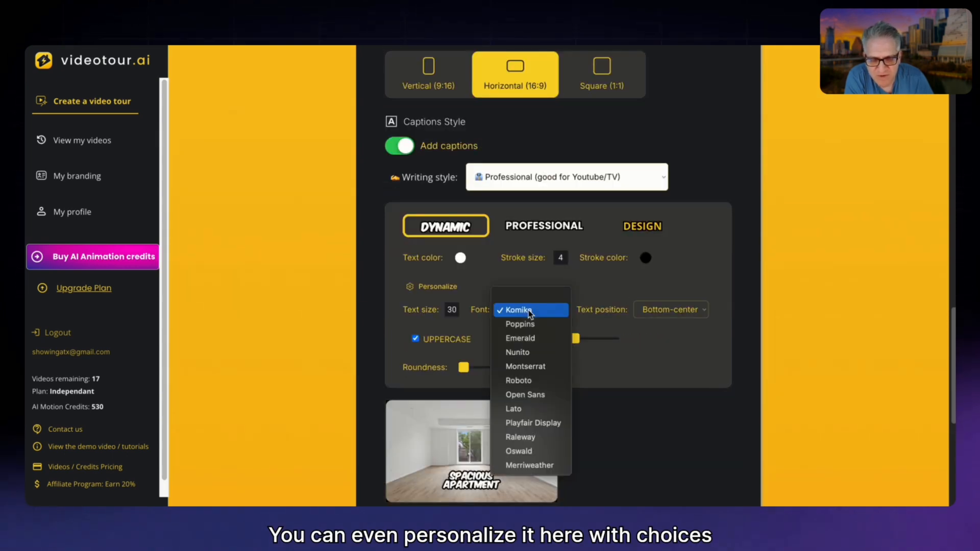
pyautogui.click(684, 253)
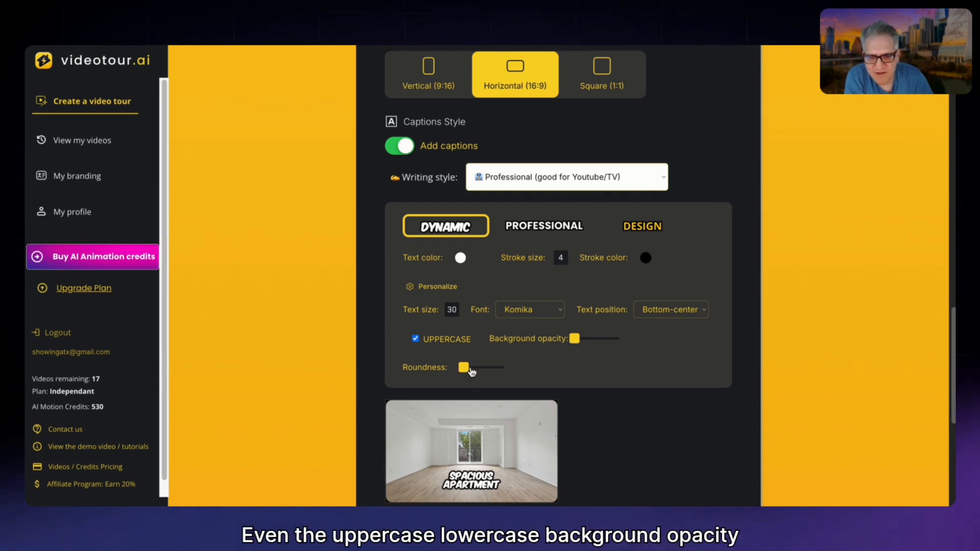
pyautogui.click(401, 146)
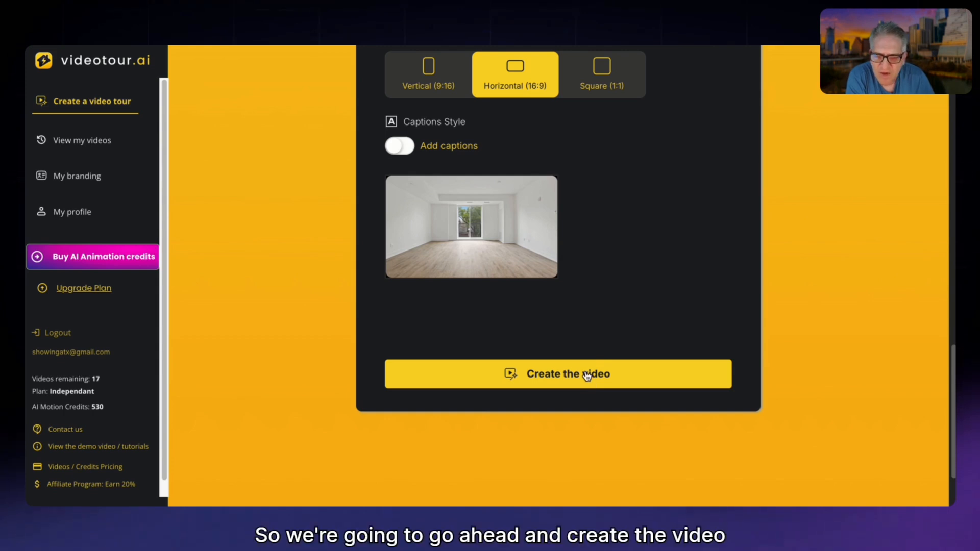
# Review the industry and photo choices and create the video tour from the 20 photos.
pyautogui.scroll(18, 586, 375)
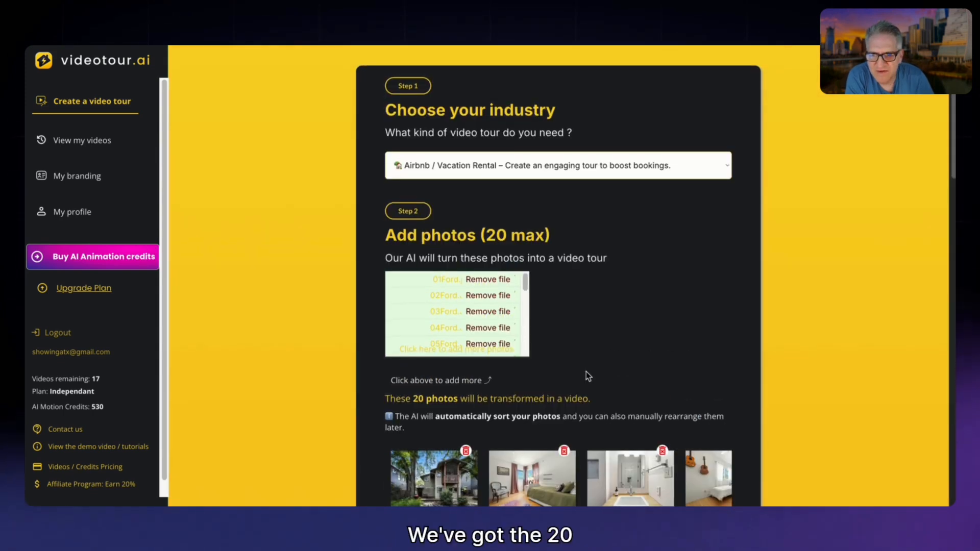
pyautogui.scroll(-10, 586, 375)
pyautogui.scroll(-8, 586, 375)
pyautogui.click(588, 375)
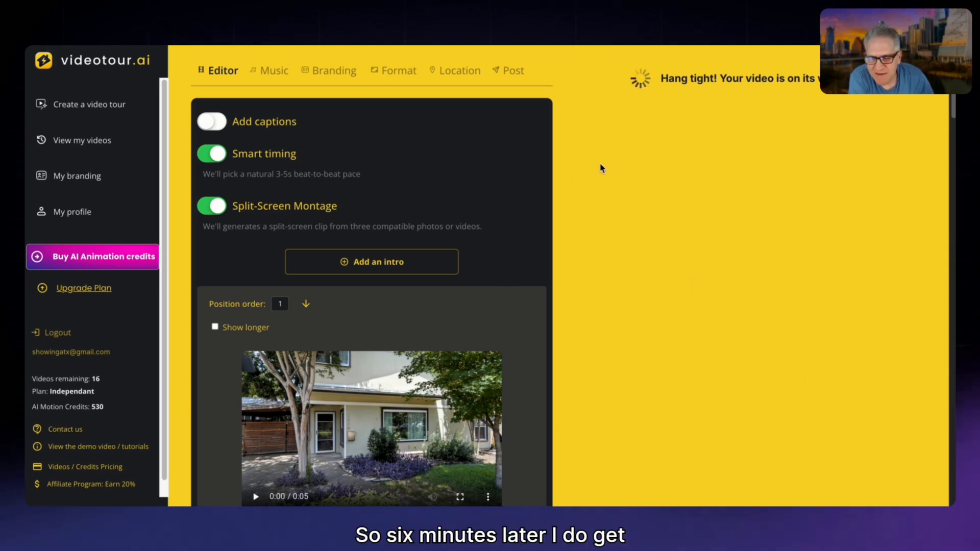
# Look through the first eight scenes of the generated layout, comparing the animated clips with the photos that use Standard Motion.
pyautogui.scroll(-7, 569, 220)
pyautogui.scroll(-15, 573, 228)
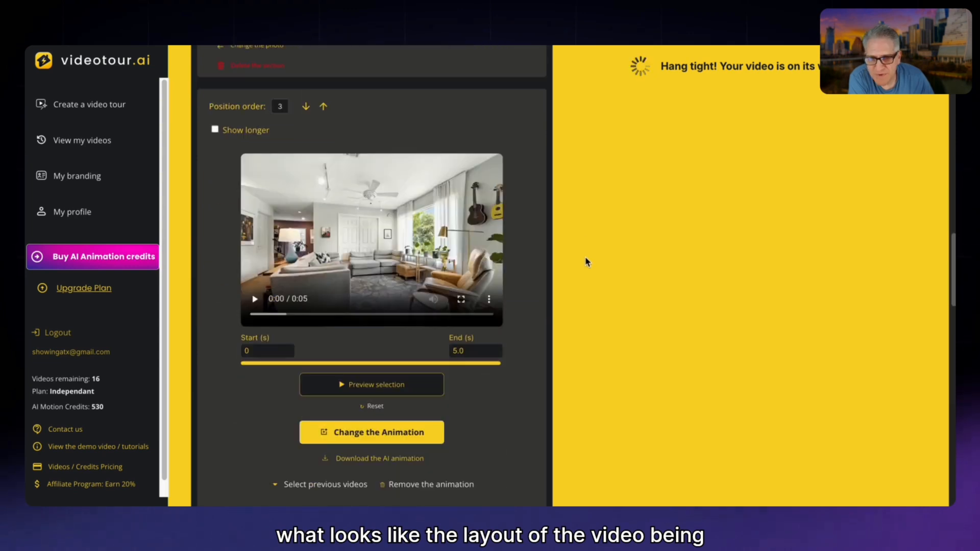
pyautogui.scroll(-11, 586, 260)
pyautogui.scroll(-7, 684, 197)
pyautogui.scroll(-10, 525, 268)
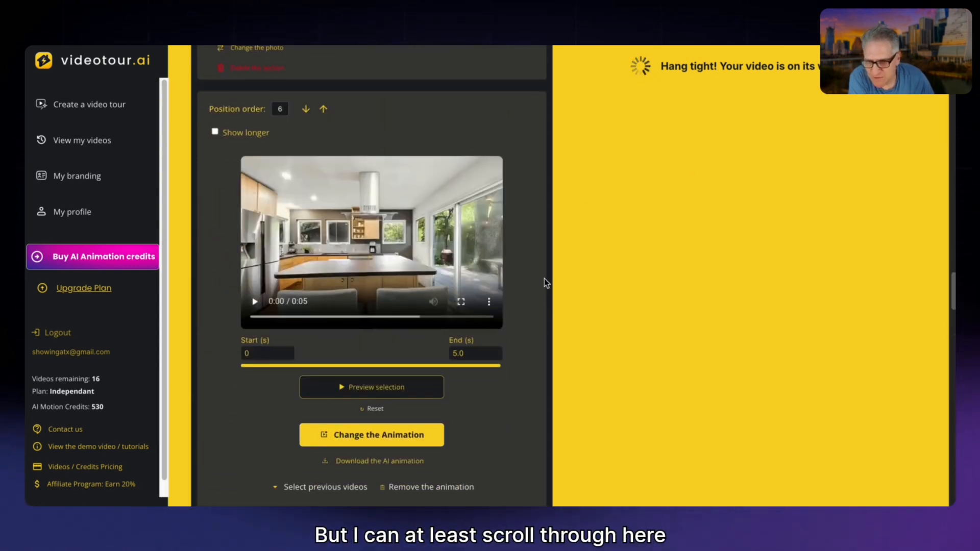
pyautogui.scroll(-9, 546, 283)
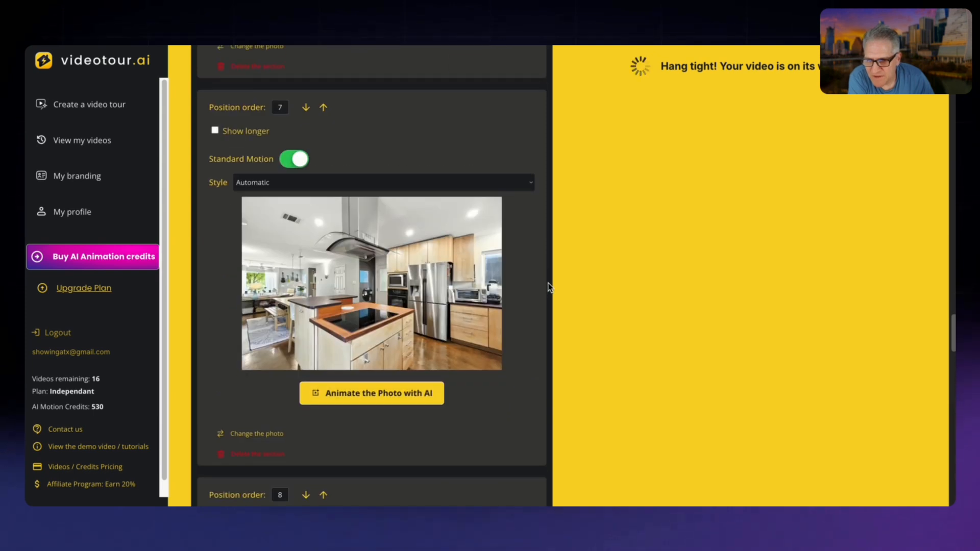
pyautogui.scroll(-7, 549, 287)
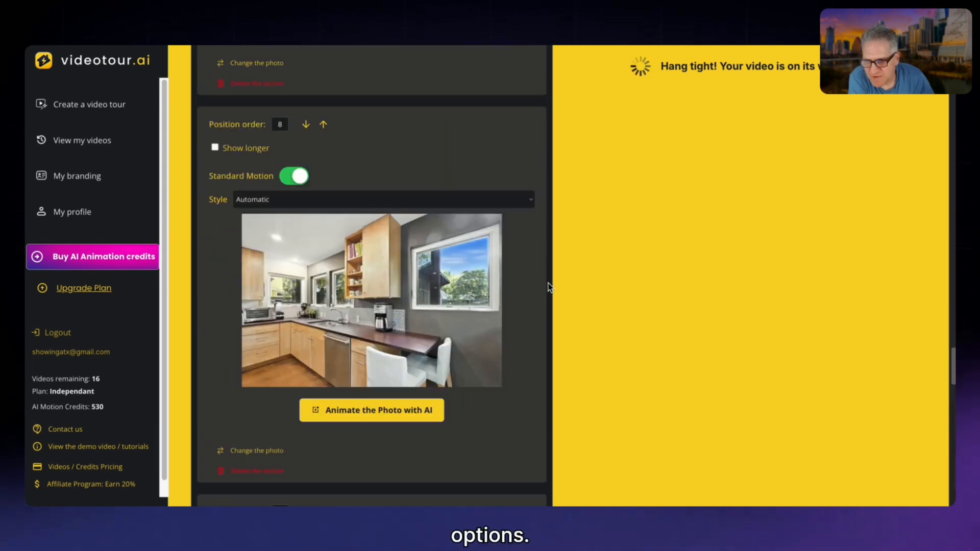
pyautogui.scroll(20, 550, 287)
pyautogui.scroll(10, 566, 277)
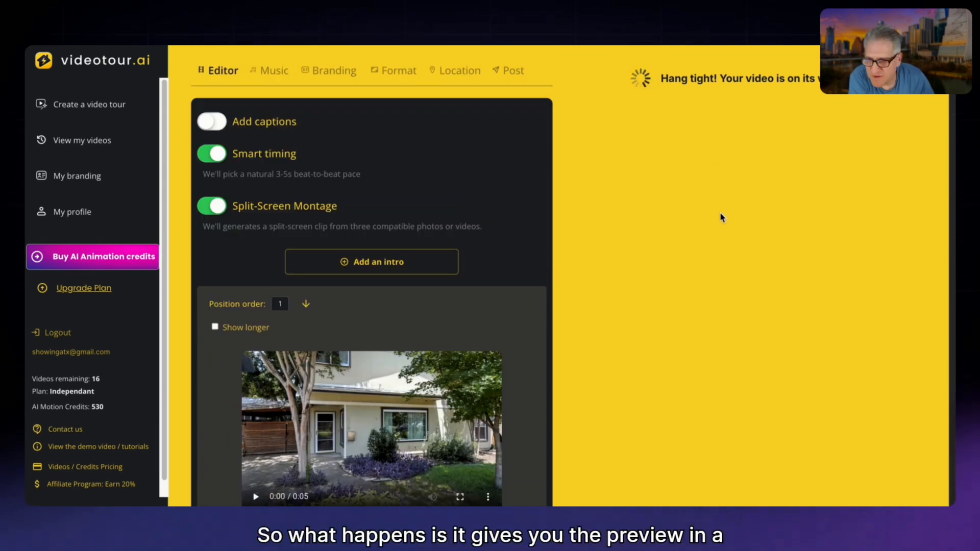
# Examine the first scene's position order, start and end times and animation options, along with the Smart timing and Split-Screen Montage settings.
pyautogui.scroll(-4, 414, 180)
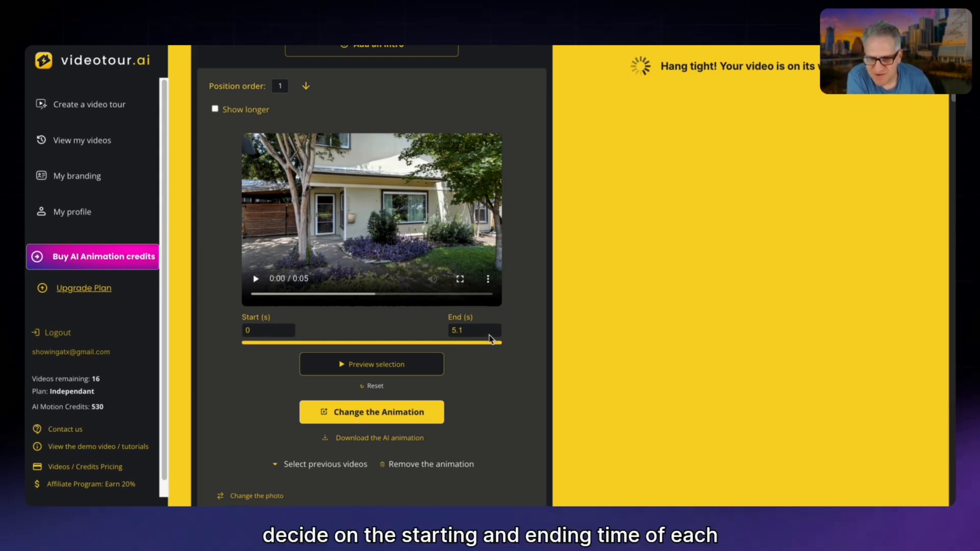
pyautogui.scroll(3, 495, 408)
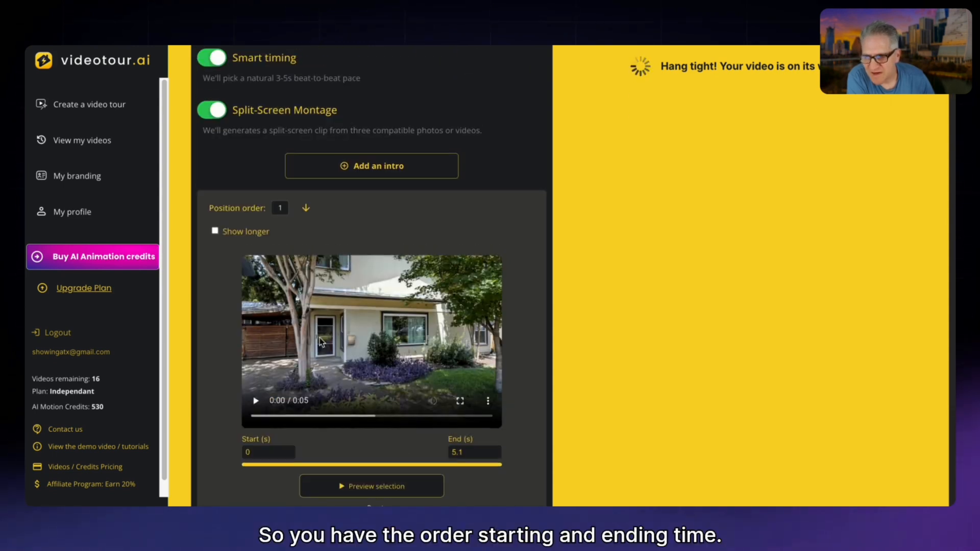
pyautogui.scroll(2, 380, 254)
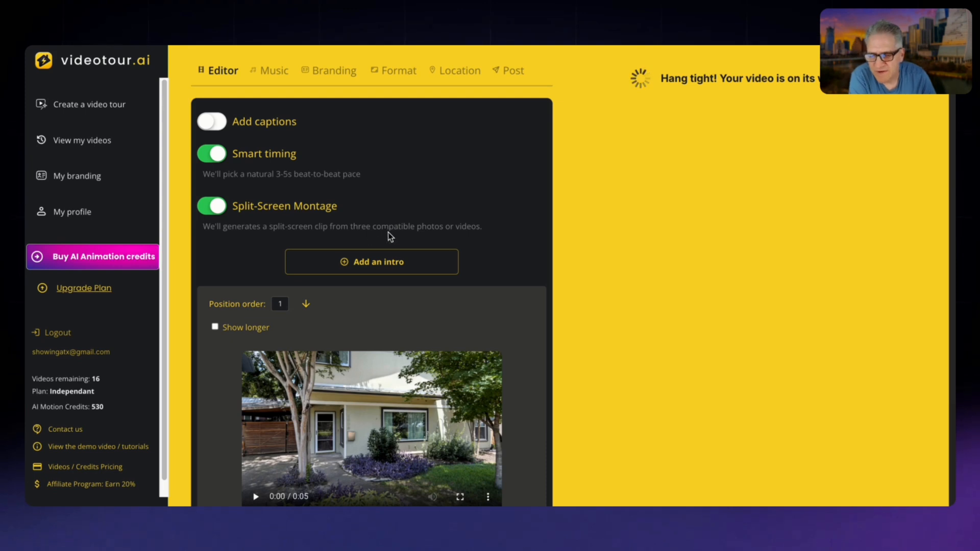
# Review the scene order from the entry through the living room and dining room to the kitchen photos.
pyautogui.scroll(-5, 369, 236)
pyautogui.scroll(-7, 504, 219)
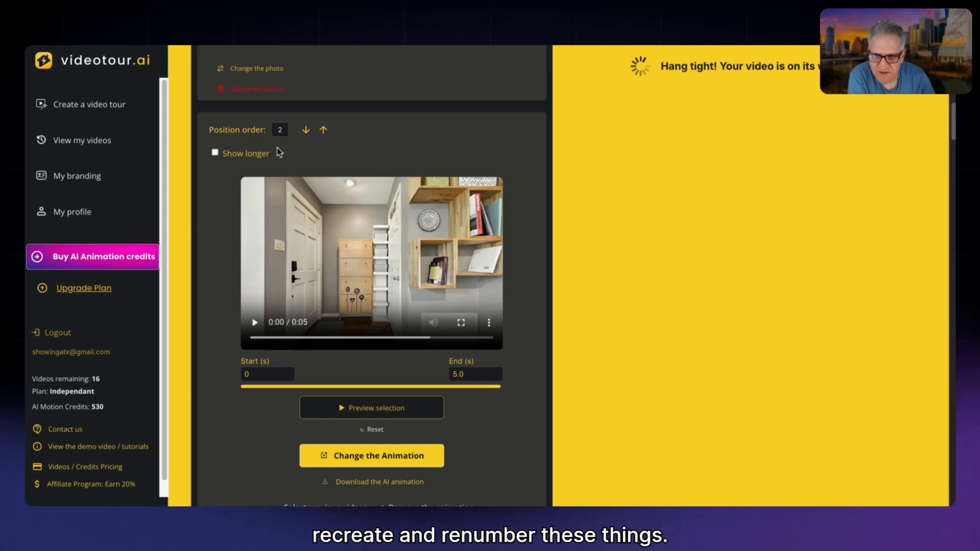
pyautogui.scroll(-2, 396, 231)
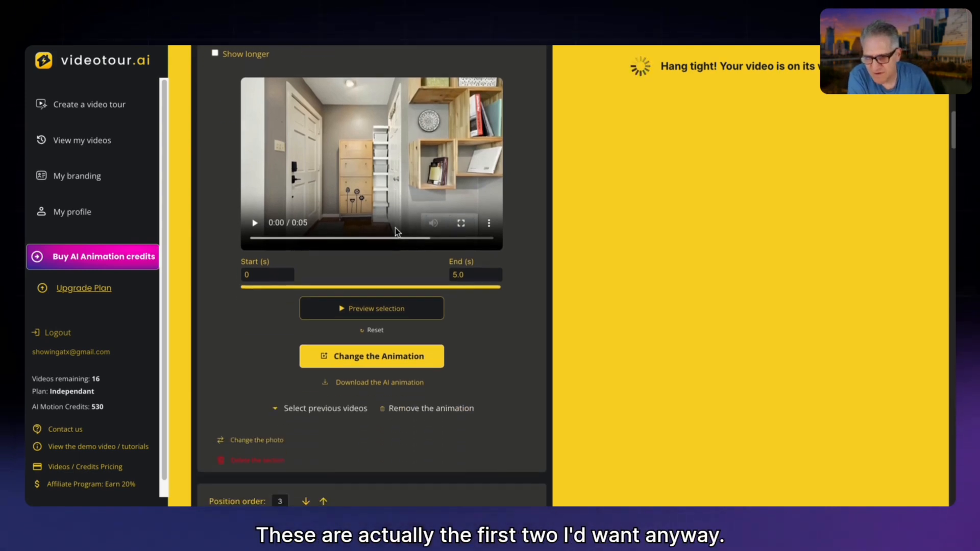
pyautogui.scroll(-7, 396, 231)
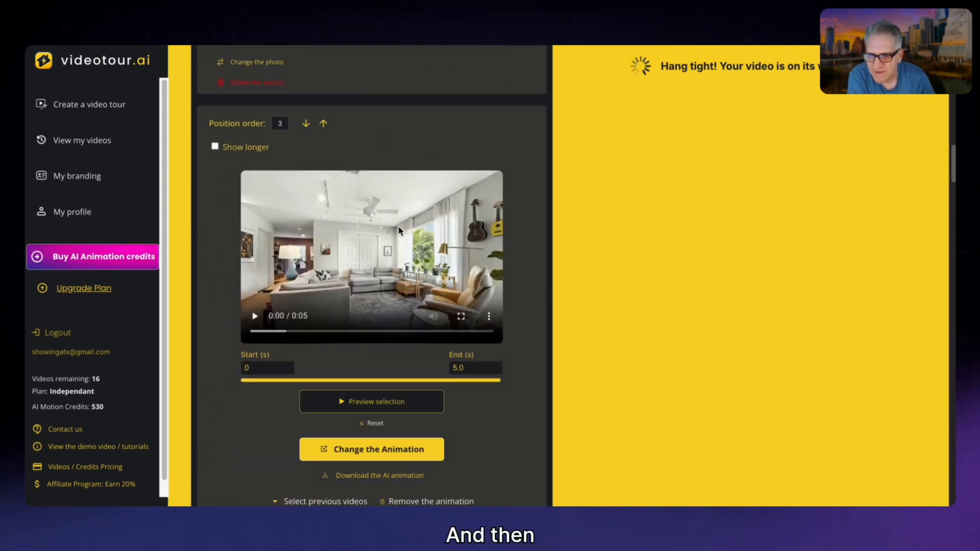
pyautogui.scroll(-5, 399, 231)
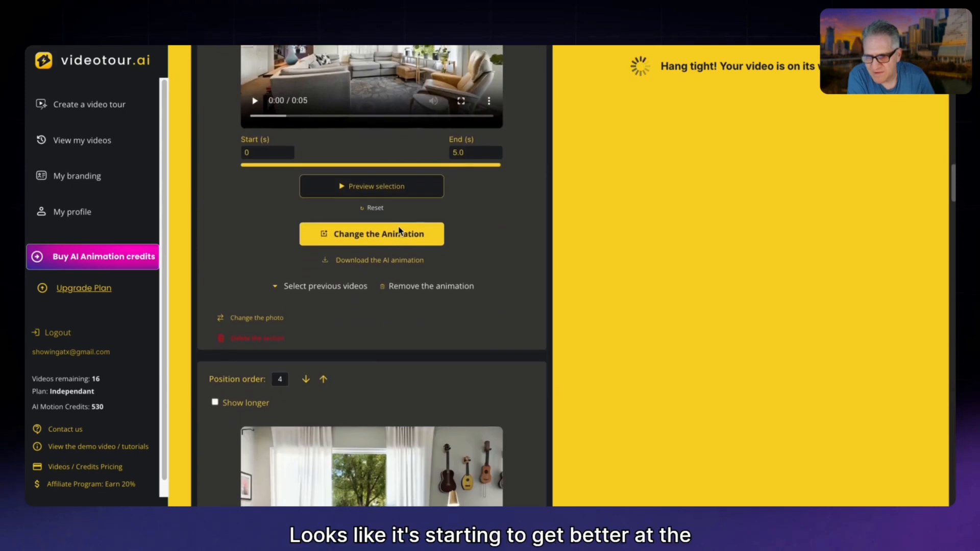
pyautogui.scroll(-10, 399, 230)
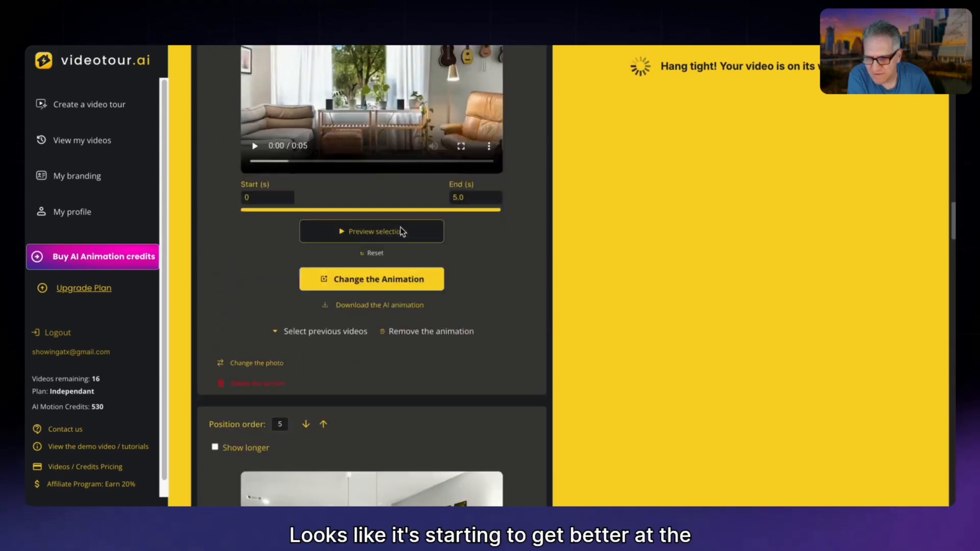
pyautogui.scroll(-9, 403, 229)
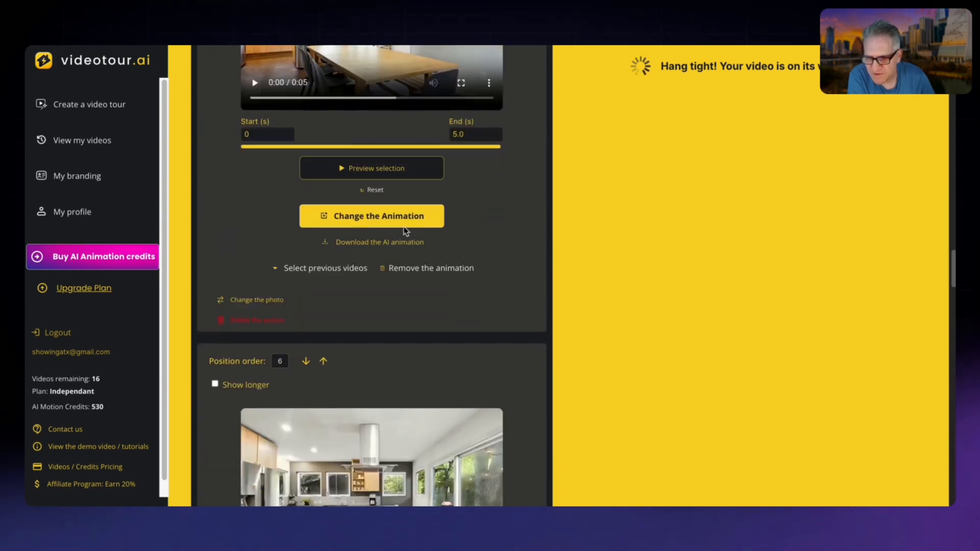
pyautogui.scroll(4, 403, 227)
pyautogui.scroll(-3, 404, 226)
pyautogui.scroll(9, 404, 227)
pyautogui.scroll(4, 404, 230)
pyautogui.scroll(-8, 417, 232)
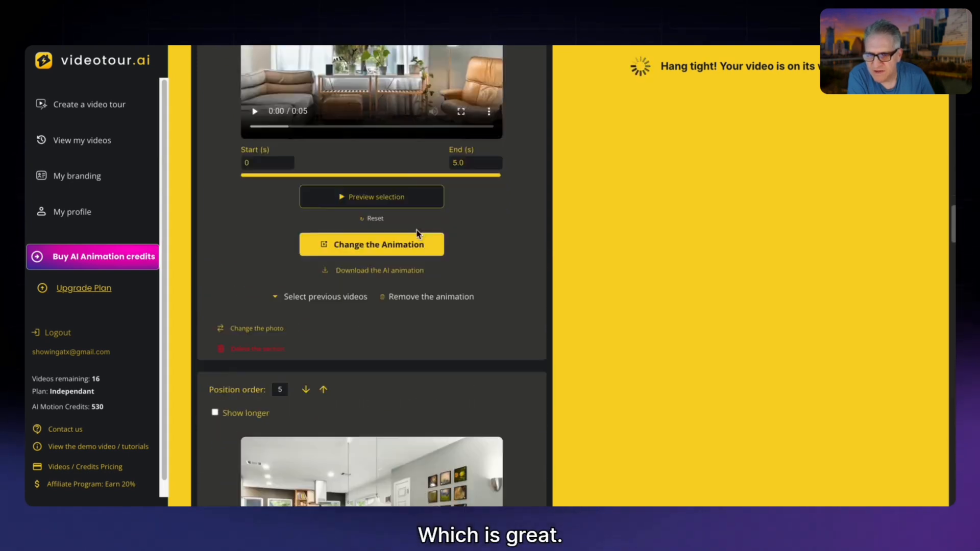
pyautogui.scroll(-14, 417, 232)
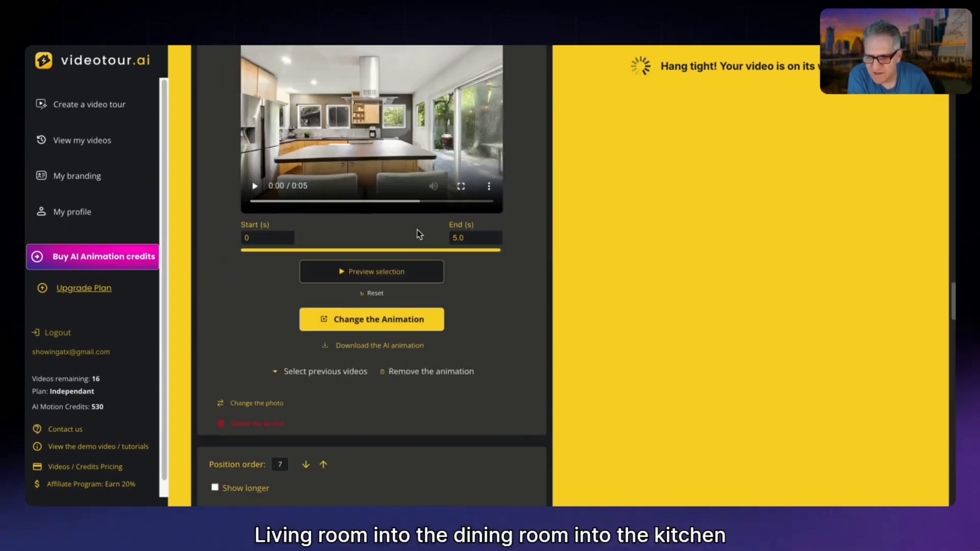
pyautogui.scroll(-4, 417, 230)
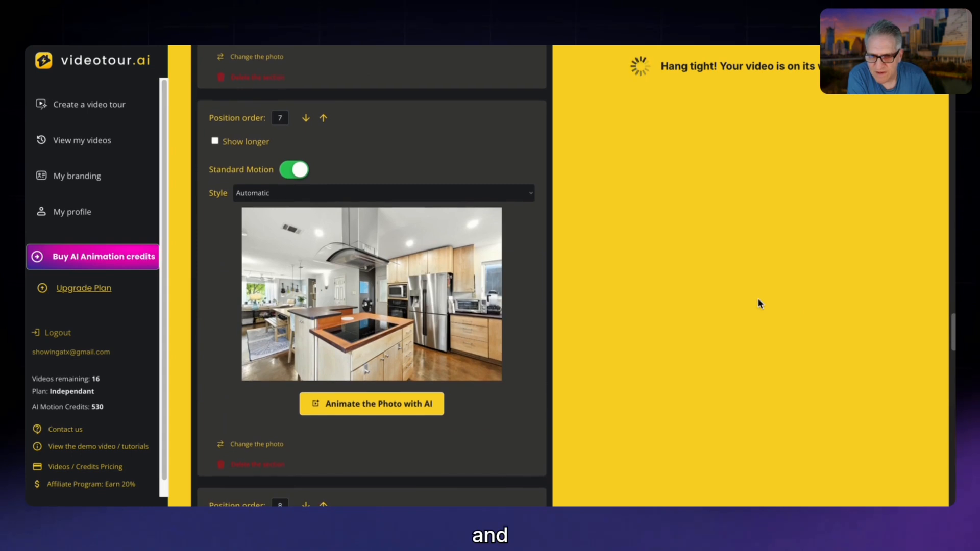
pyautogui.scroll(-1, 586, 270)
pyautogui.scroll(-12, 505, 255)
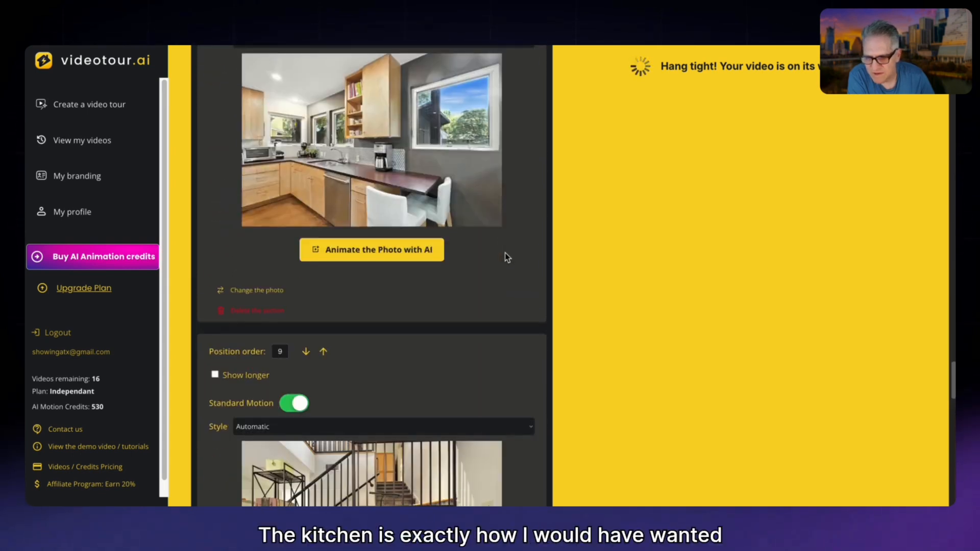
# Check the order of the scenes from the piano by the stairs through the loft and primary bedroom to the back of the house.
pyautogui.scroll(-1, 506, 256)
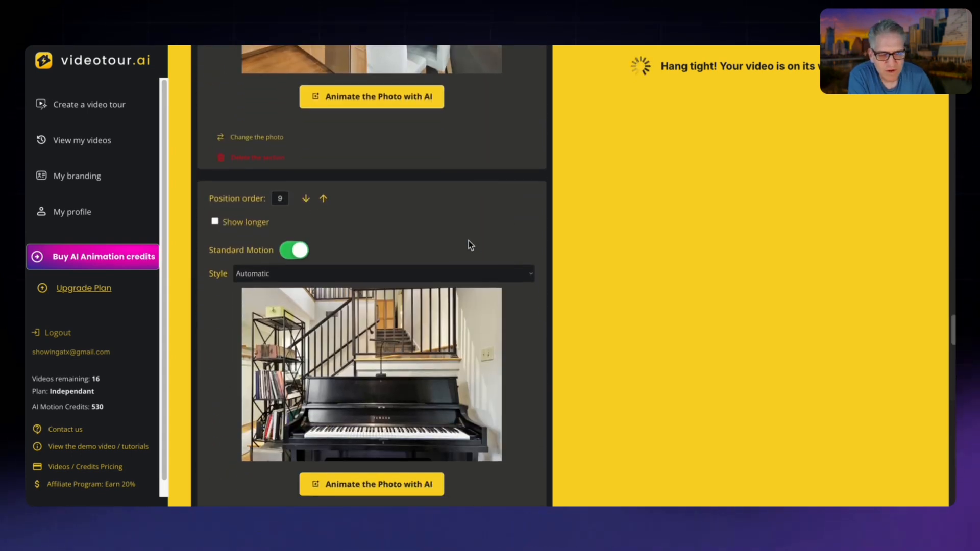
pyautogui.scroll(-1, 459, 251)
pyautogui.scroll(-10, 465, 252)
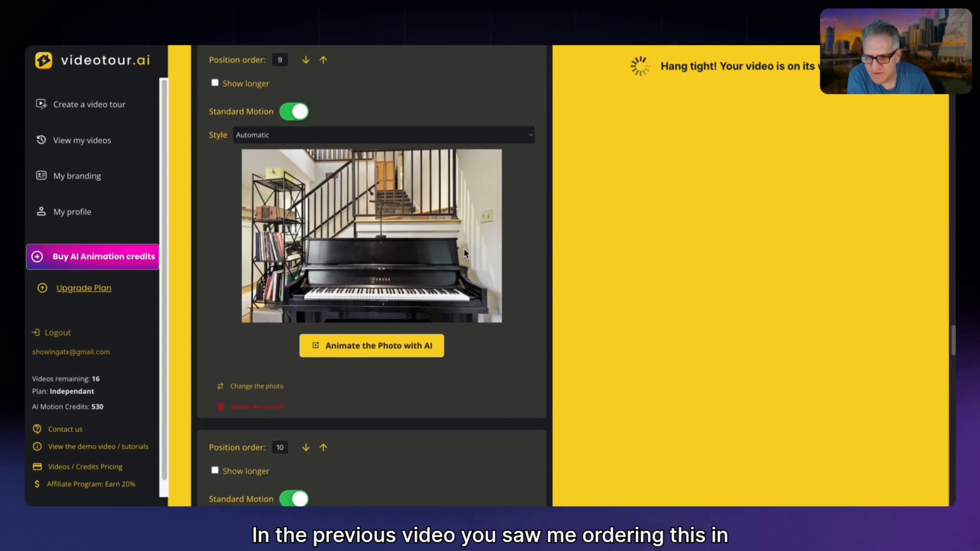
pyautogui.scroll(-6, 464, 253)
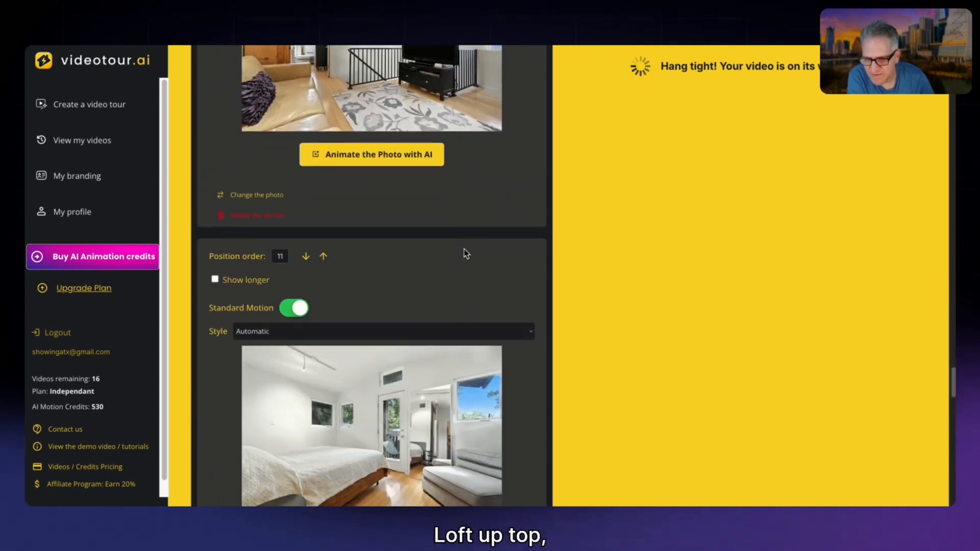
pyautogui.scroll(-5, 464, 250)
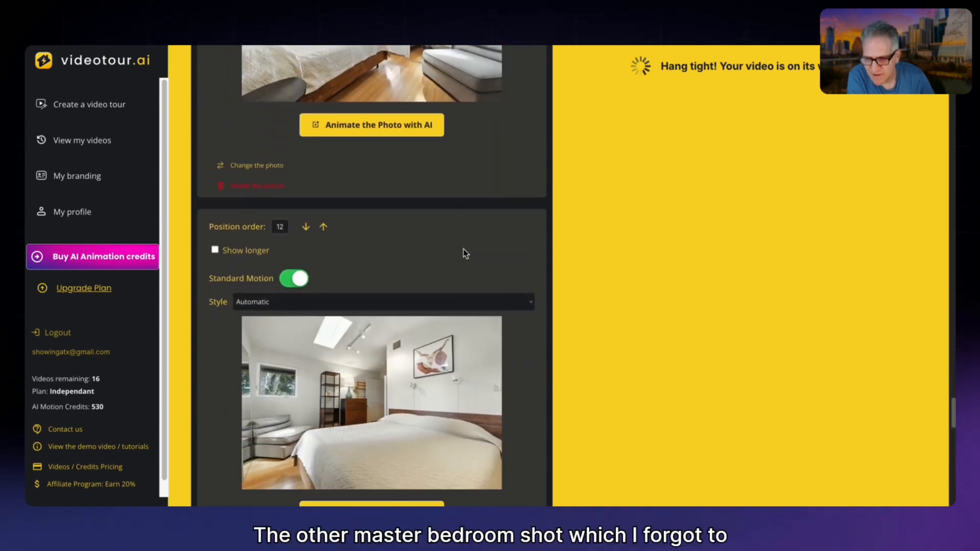
pyautogui.scroll(-3, 464, 252)
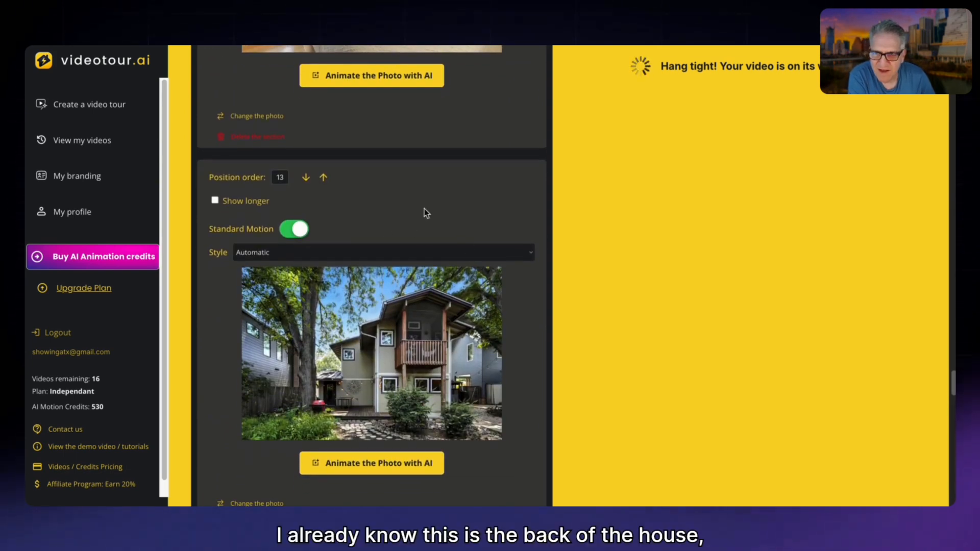
# Move the photo of the back of the house from position 13 to position 20.
pyautogui.scroll(3, 441, 126)
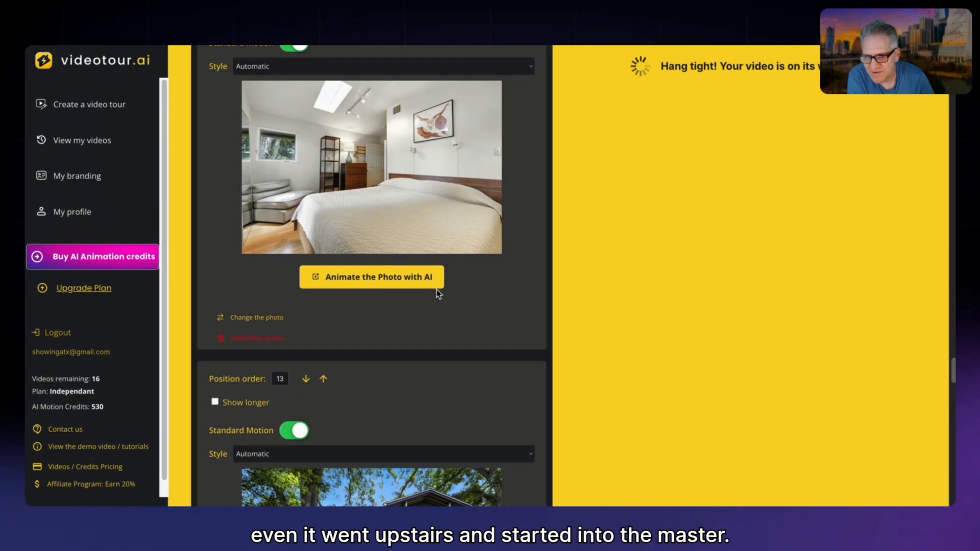
pyautogui.scroll(-1, 405, 302)
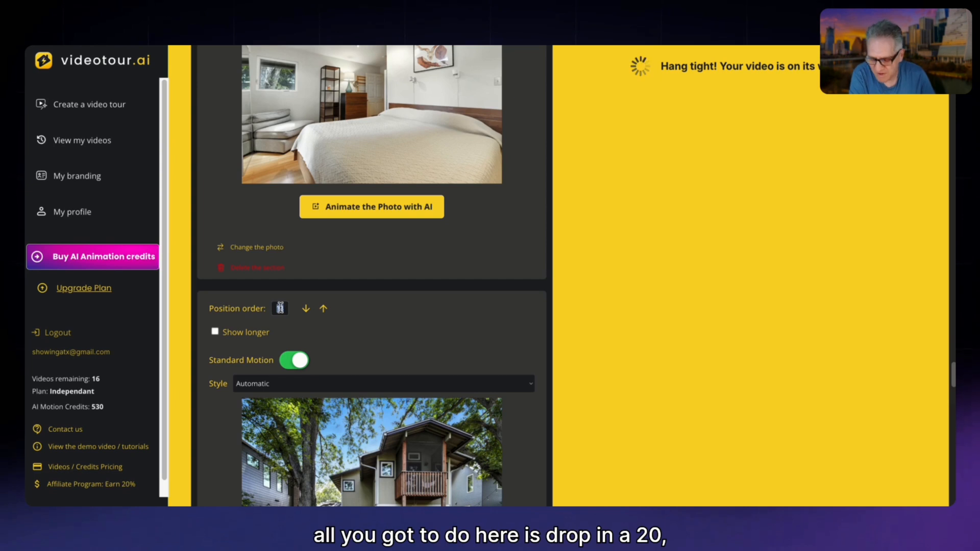
pyautogui.write('20')
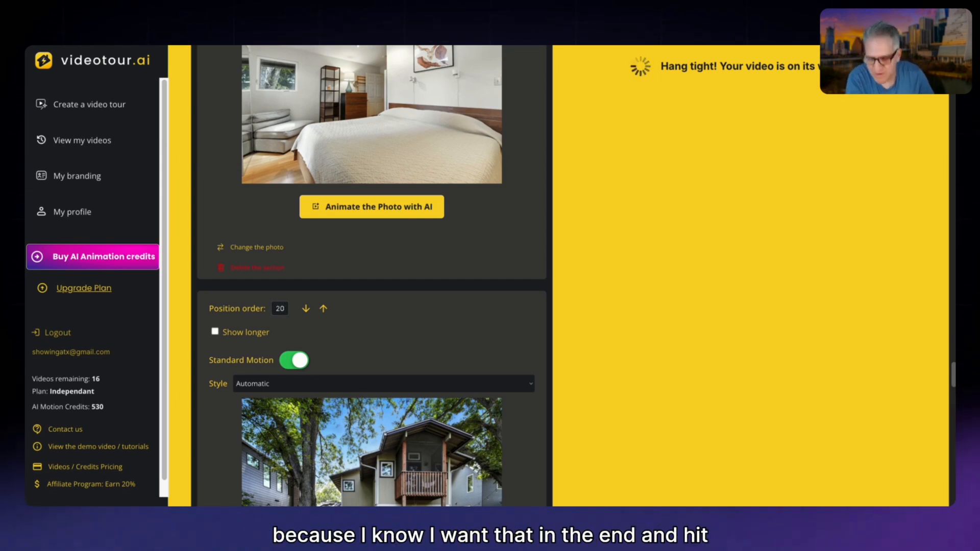
pyautogui.press('Return')
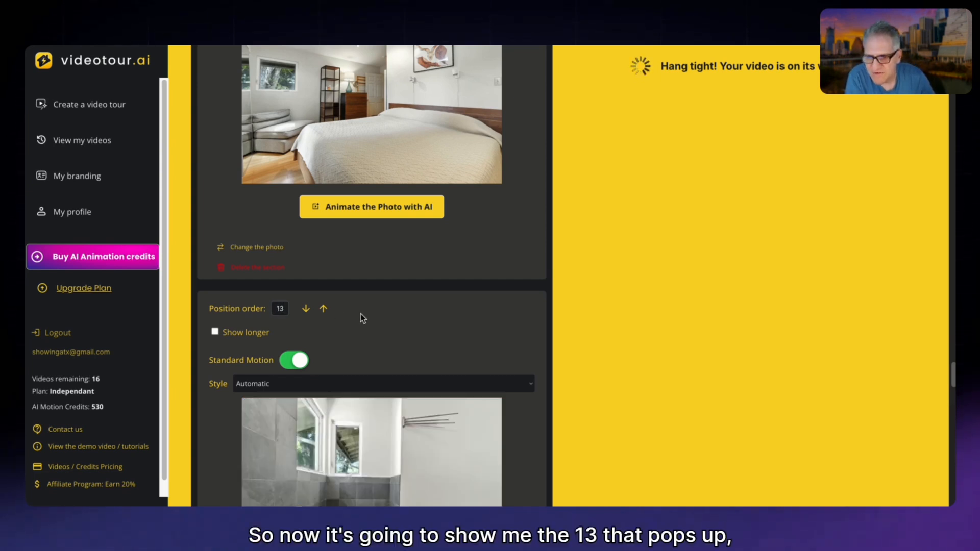
# Review the order of the bathroom and second bedroom scenes from position 13 to 16.
pyautogui.scroll(-1, 360, 312)
pyautogui.scroll(-1, 368, 313)
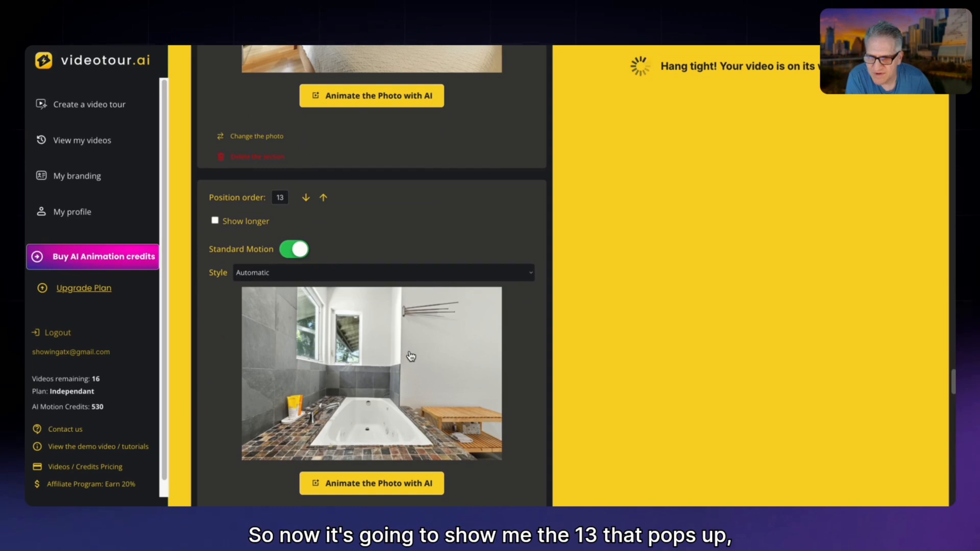
pyautogui.scroll(1, 411, 356)
pyautogui.scroll(-4, 408, 351)
pyautogui.scroll(-12, 407, 347)
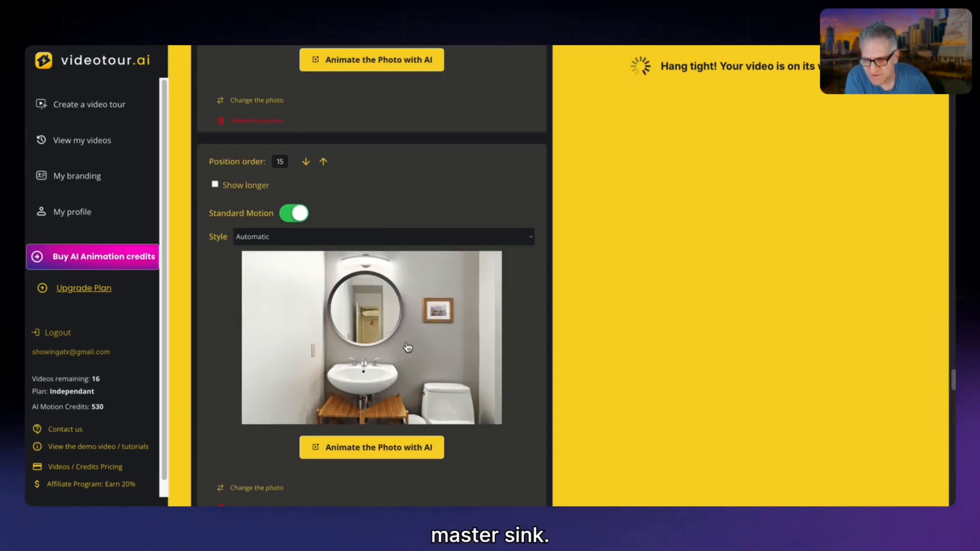
pyautogui.scroll(-7, 406, 347)
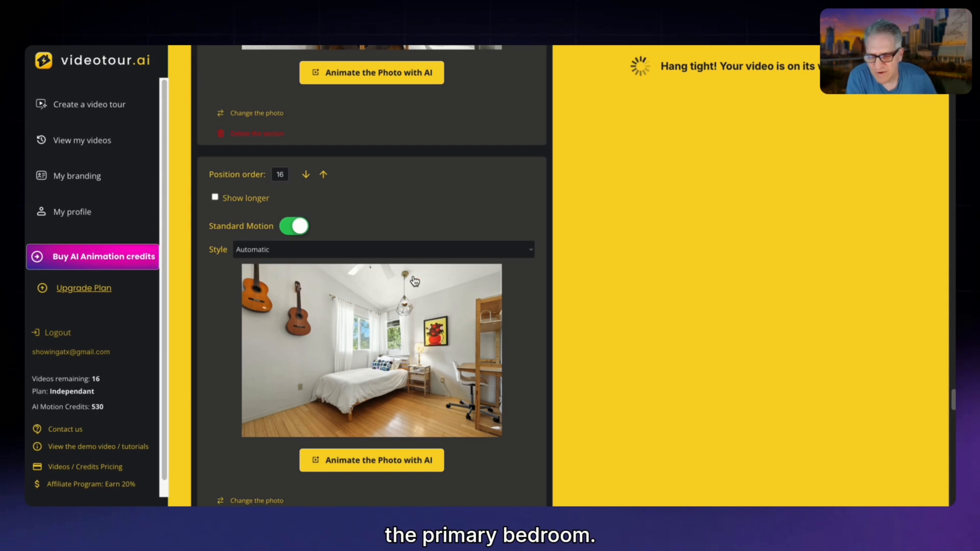
pyautogui.scroll(-1, 423, 302)
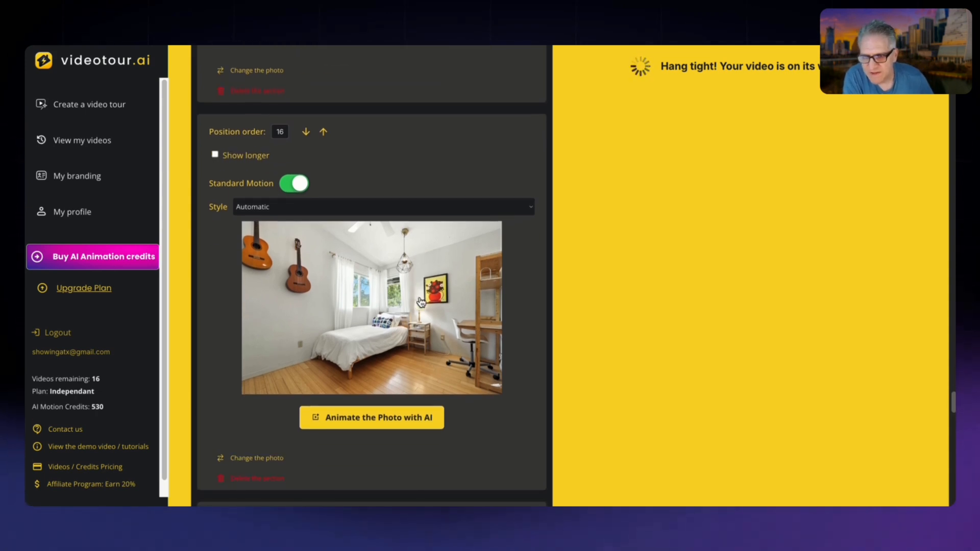
pyautogui.scroll(-4, 403, 305)
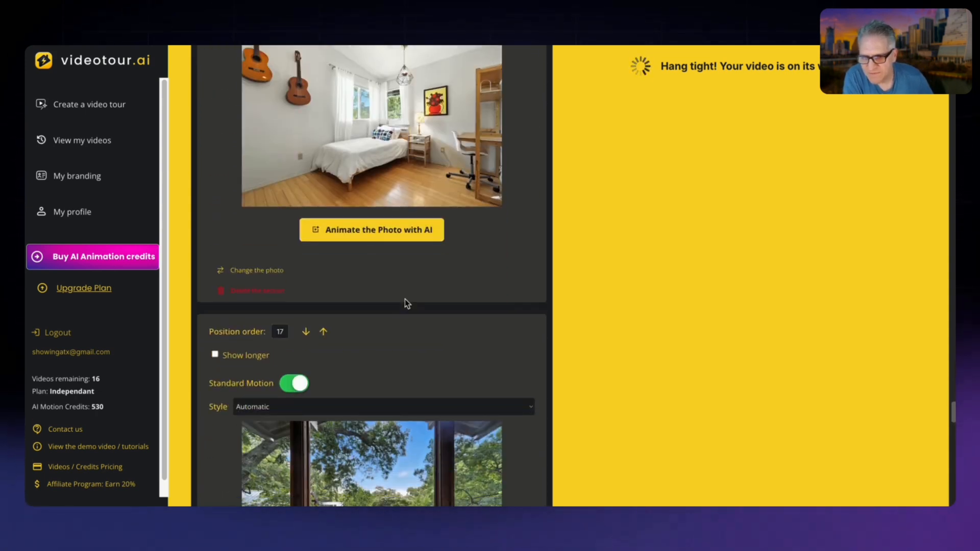
# Compare the balcony photo after the second bedroom with the primary bedroom and bathroom scenes to find its proper place in the order.
pyautogui.scroll(-2, 405, 299)
pyautogui.scroll(-4, 406, 299)
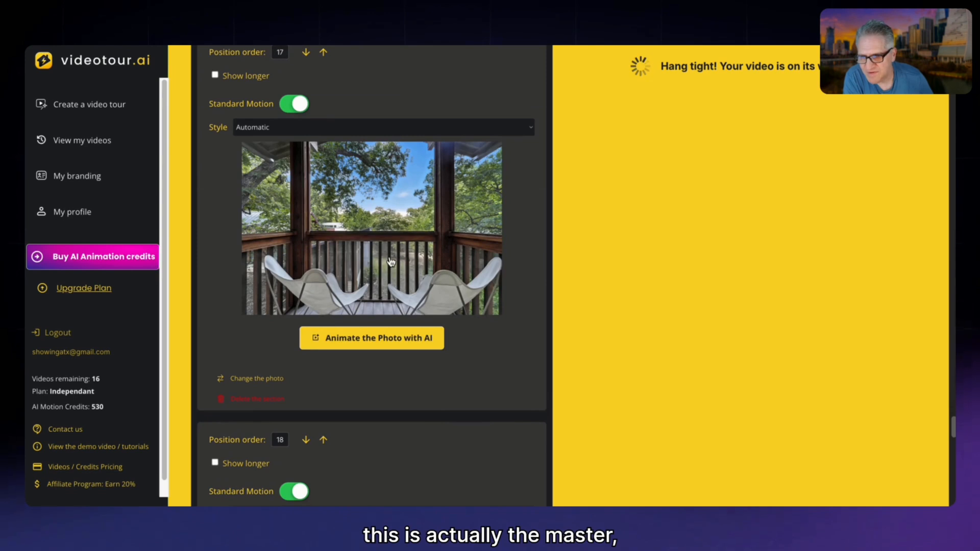
pyautogui.scroll(15, 384, 255)
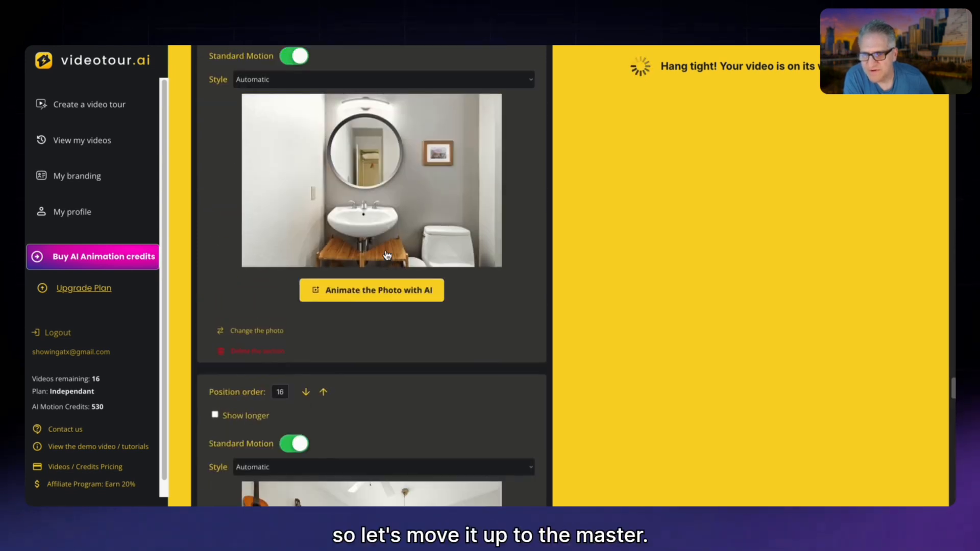
pyautogui.scroll(-3, 411, 300)
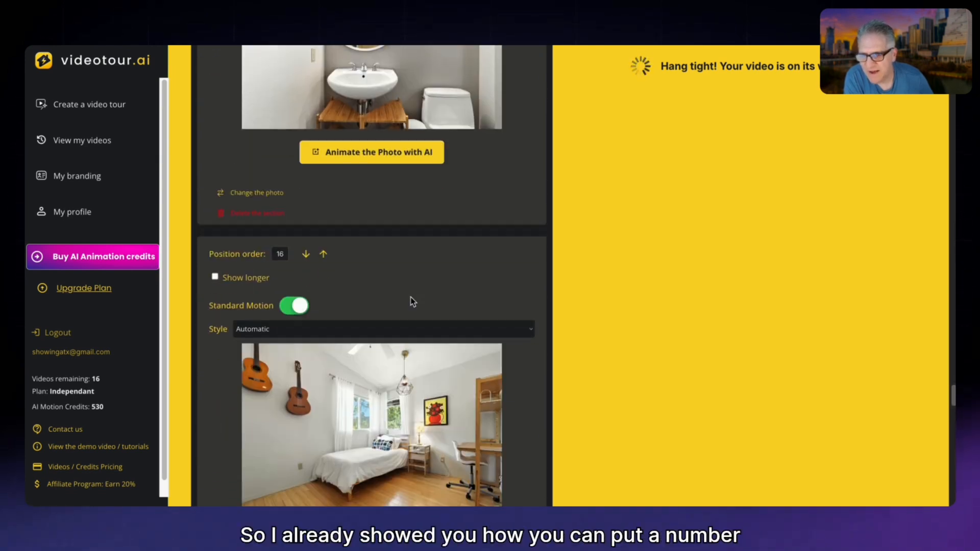
pyautogui.scroll(1, 410, 298)
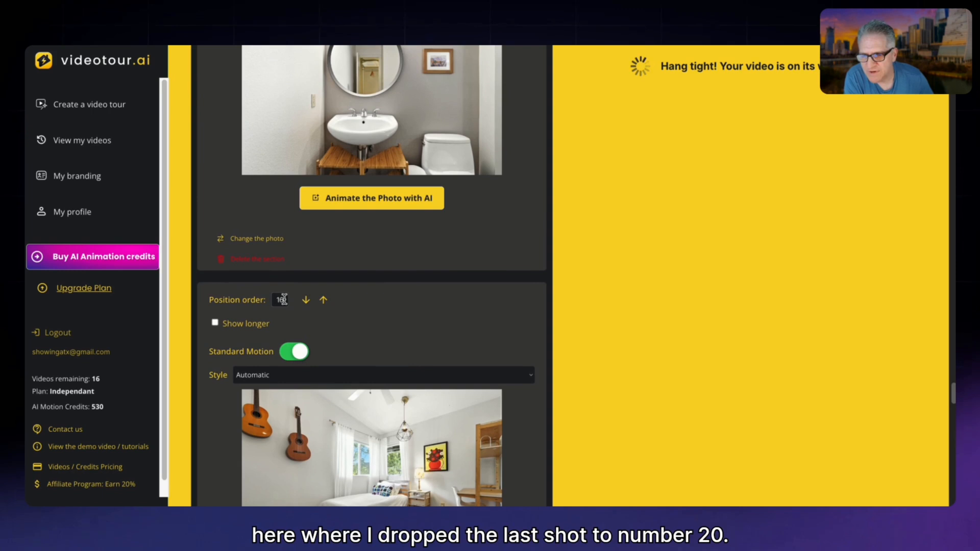
pyautogui.scroll(8, 372, 278)
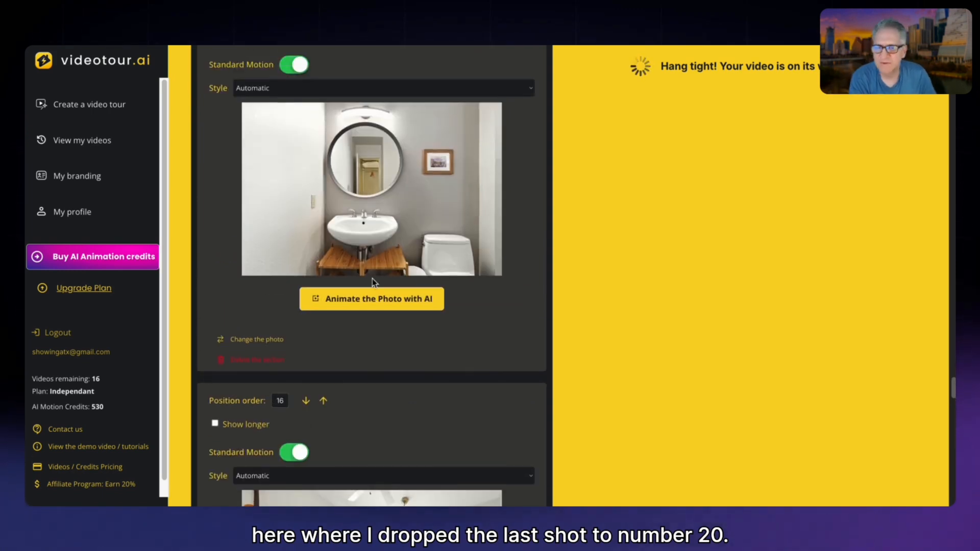
pyautogui.scroll(15, 372, 278)
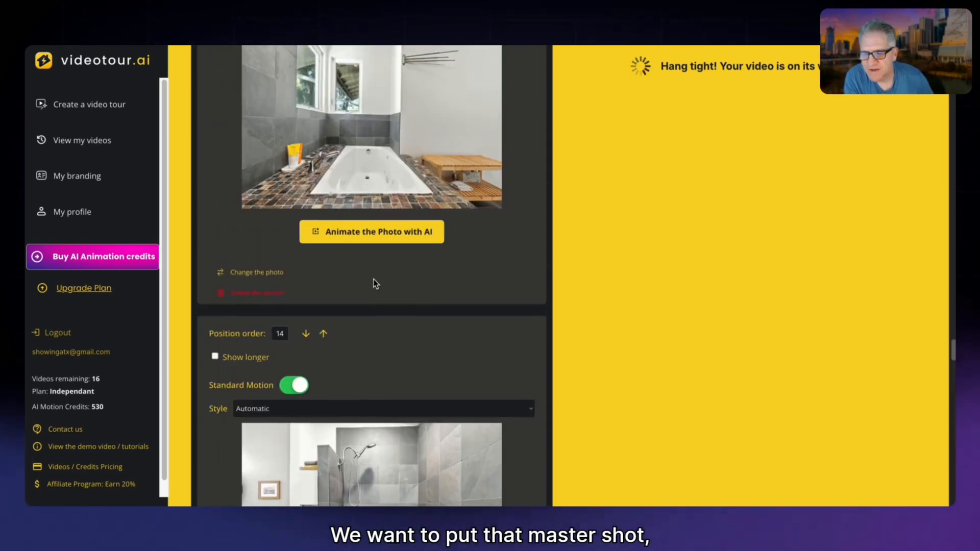
pyautogui.scroll(10, 394, 286)
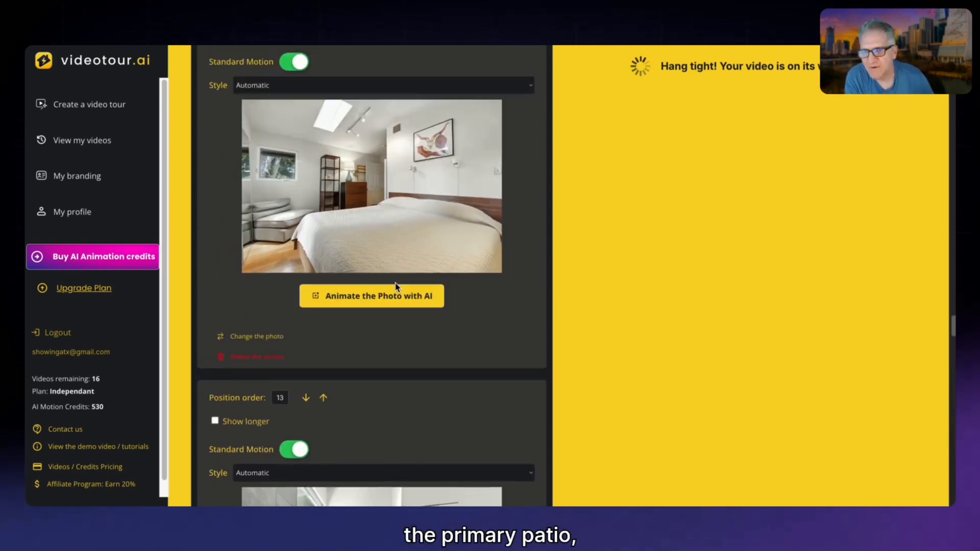
pyautogui.scroll(-10, 388, 214)
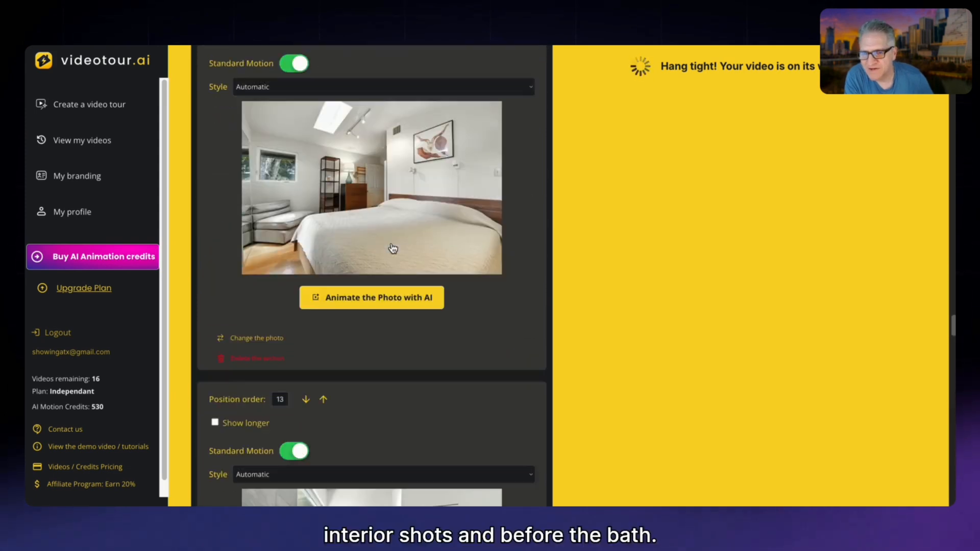
pyautogui.scroll(4, 311, 232)
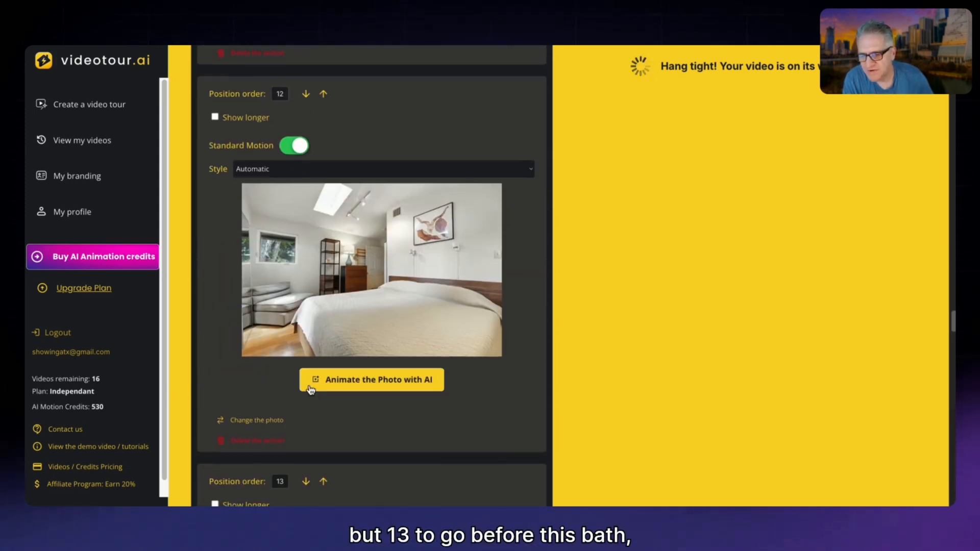
# Move the balcony photo with the two chairs up to position 13, between the primary bedroom and the bathtub photo.
pyautogui.scroll(-5, 329, 396)
pyautogui.scroll(-20, 373, 414)
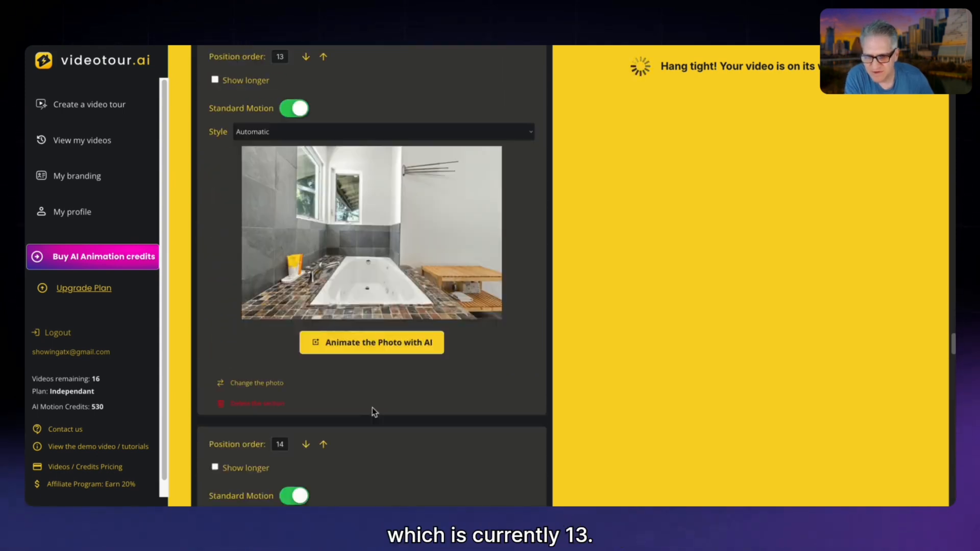
pyautogui.scroll(-12, 376, 389)
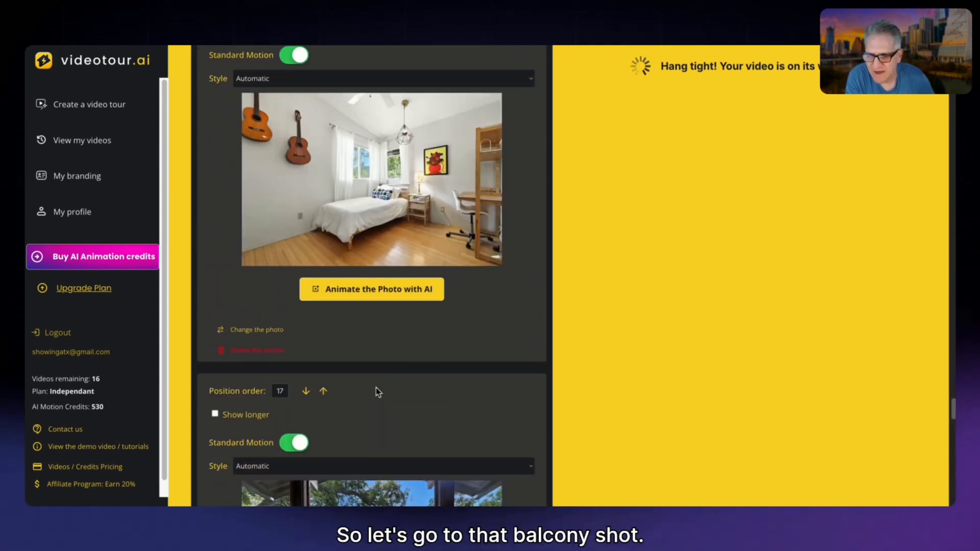
pyautogui.moveTo(285, 159); pyautogui.dragTo(271, 160)
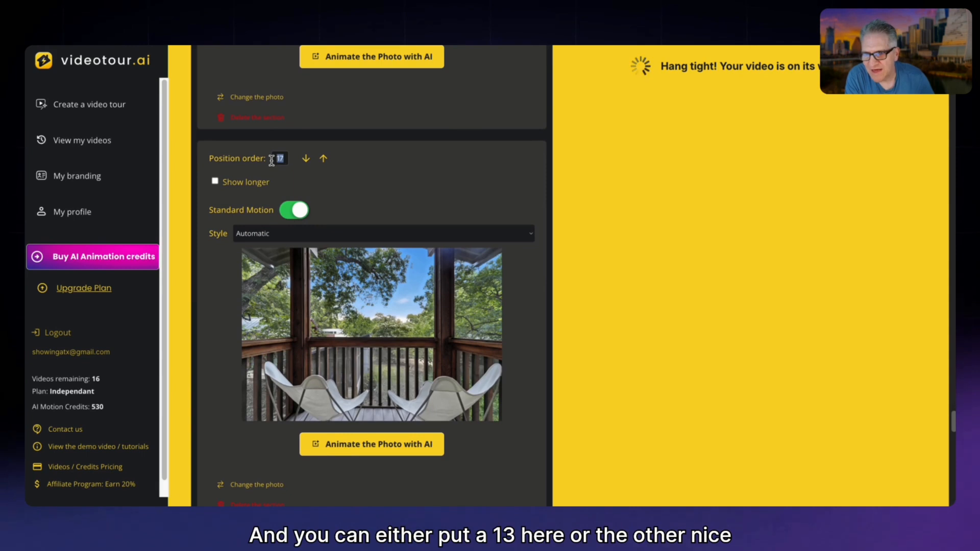
pyautogui.click(323, 158)
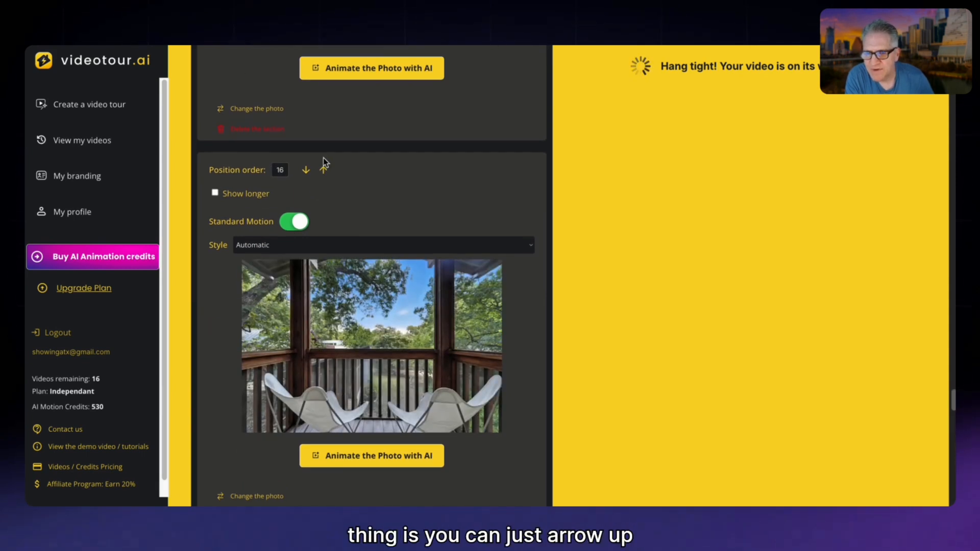
pyautogui.click(326, 171)
pyautogui.scroll(9, 328, 177)
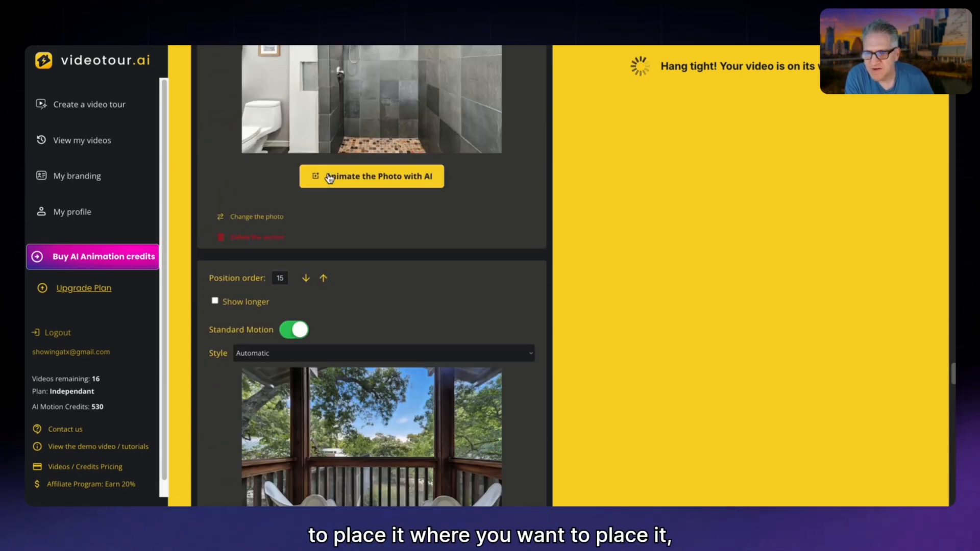
pyautogui.click(324, 278)
pyautogui.scroll(5, 334, 266)
pyautogui.scroll(5, 337, 265)
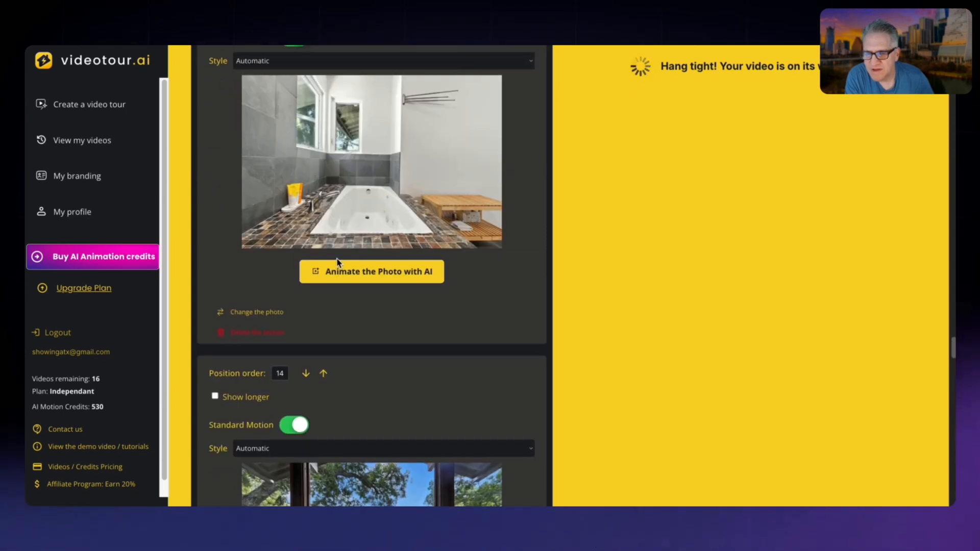
pyautogui.click(324, 374)
pyautogui.scroll(7, 337, 350)
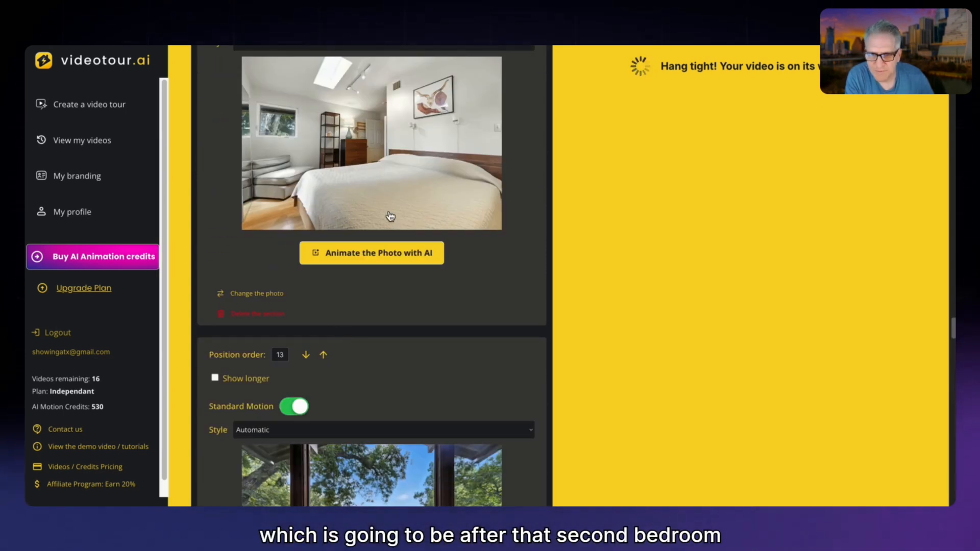
# Review the order of the remaining scenes from the balcony through the extra bedrooms and bath to the back of the house.
pyautogui.scroll(-14, 391, 214)
pyautogui.scroll(-15, 392, 210)
pyautogui.scroll(-8, 394, 207)
pyautogui.scroll(3, 394, 207)
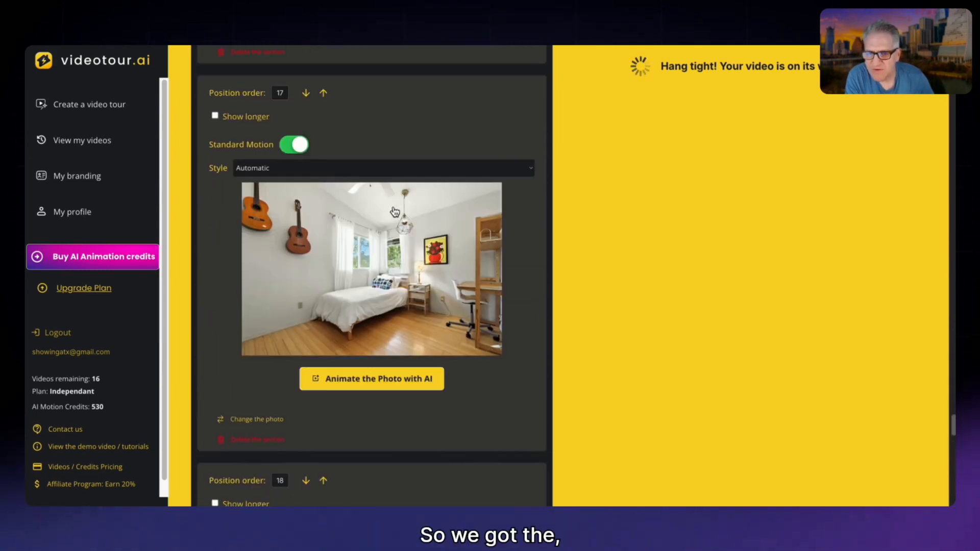
pyautogui.scroll(-6, 399, 261)
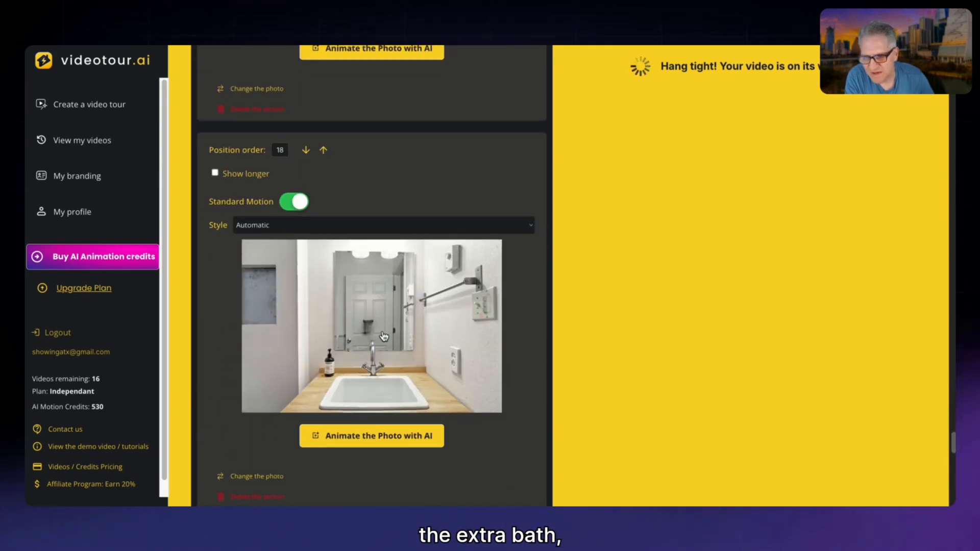
pyautogui.scroll(-6, 383, 336)
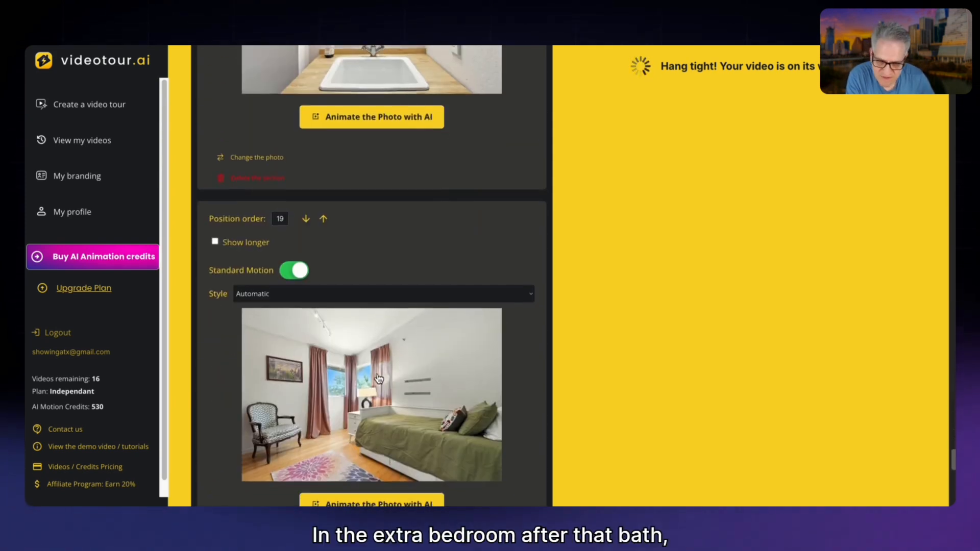
pyautogui.scroll(-7, 378, 378)
pyautogui.scroll(-4, 381, 376)
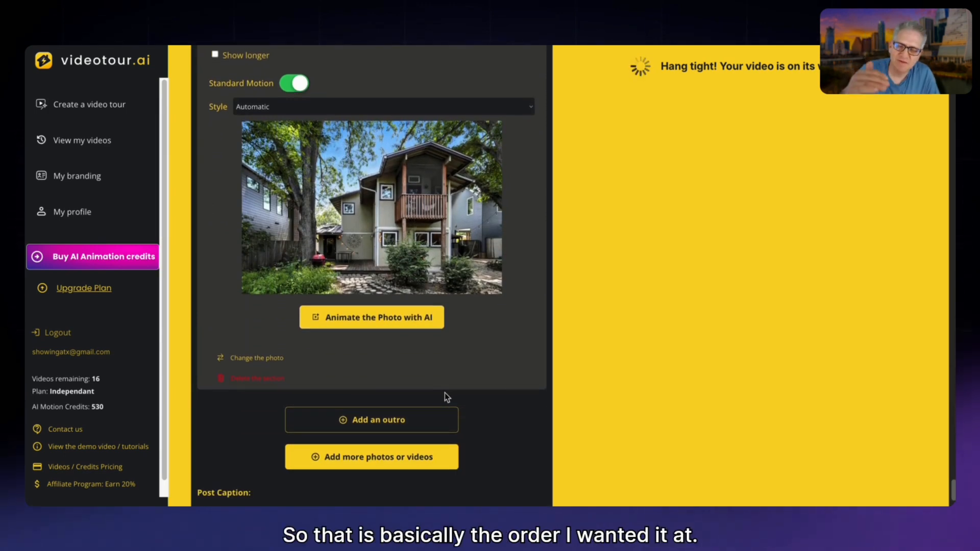
# Go back to the living room scene at position 3 and preview its AI animation.
pyautogui.scroll(5, 445, 393)
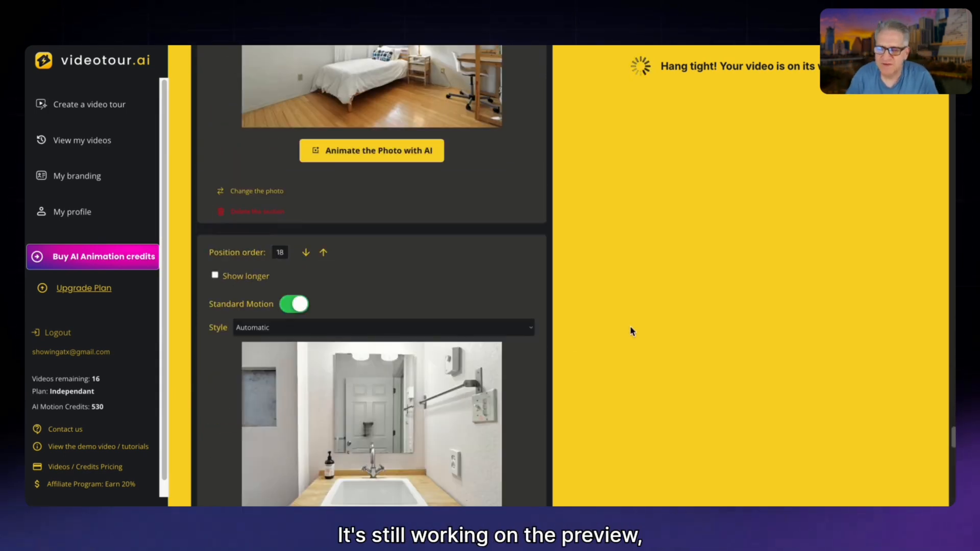
pyautogui.scroll(5, 457, 258)
pyautogui.scroll(20, 458, 258)
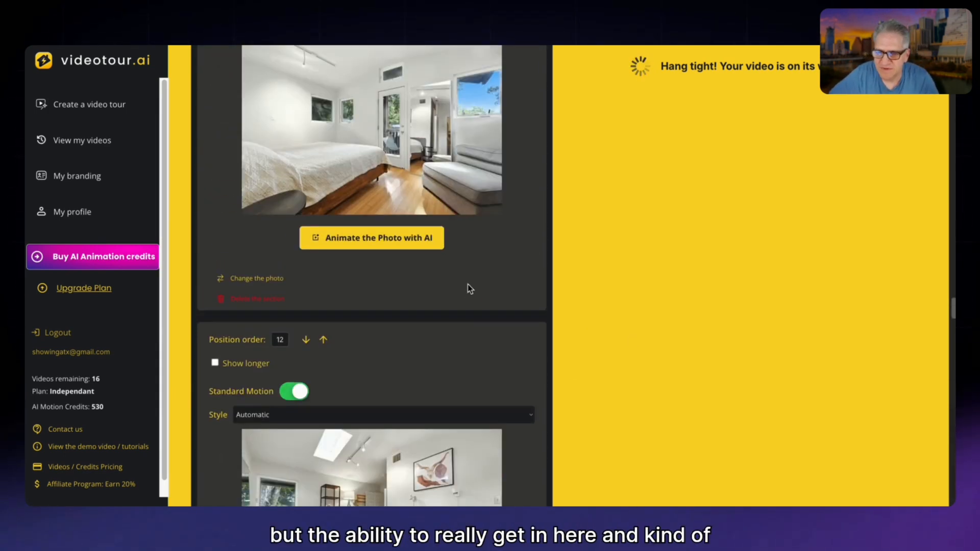
pyautogui.scroll(1, 468, 287)
pyautogui.scroll(15, 476, 301)
pyautogui.scroll(10, 479, 301)
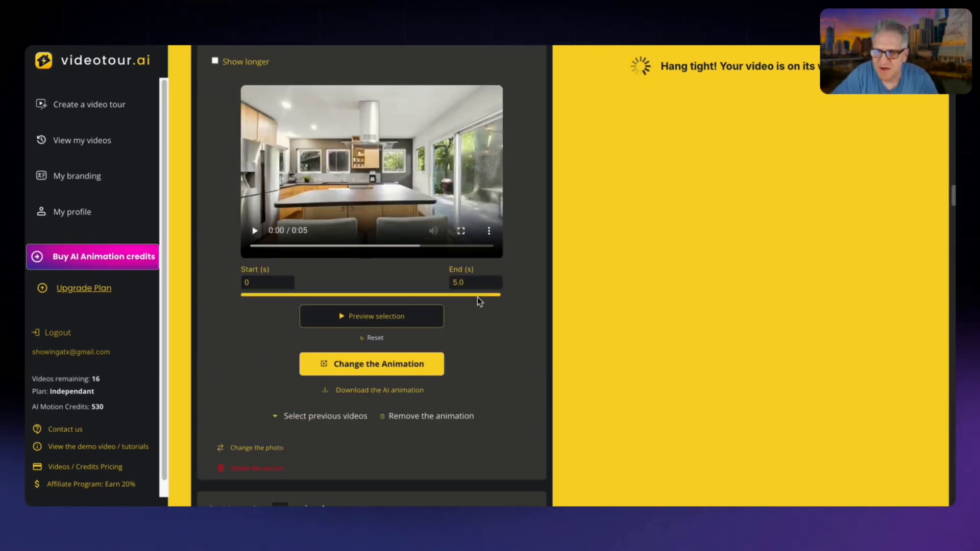
pyautogui.scroll(10, 479, 300)
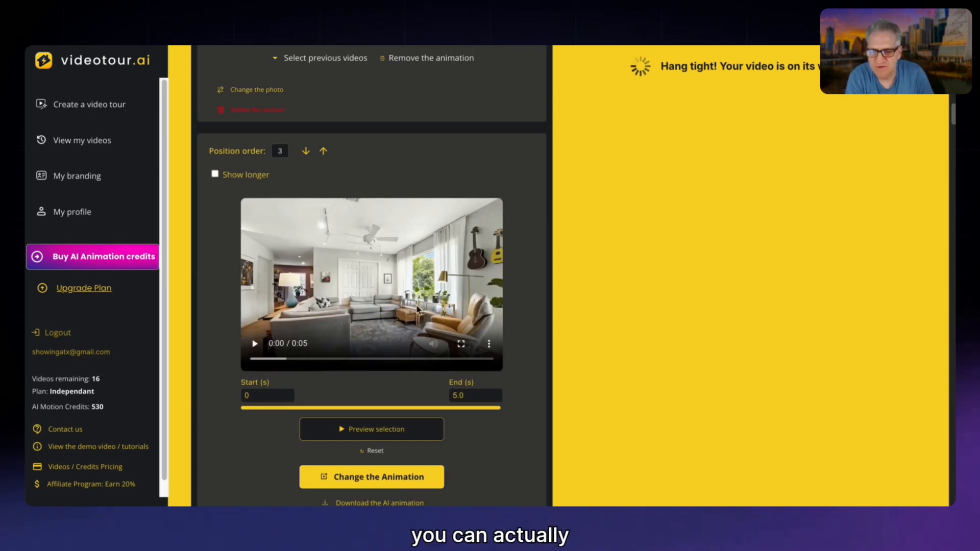
pyautogui.scroll(8, 384, 296)
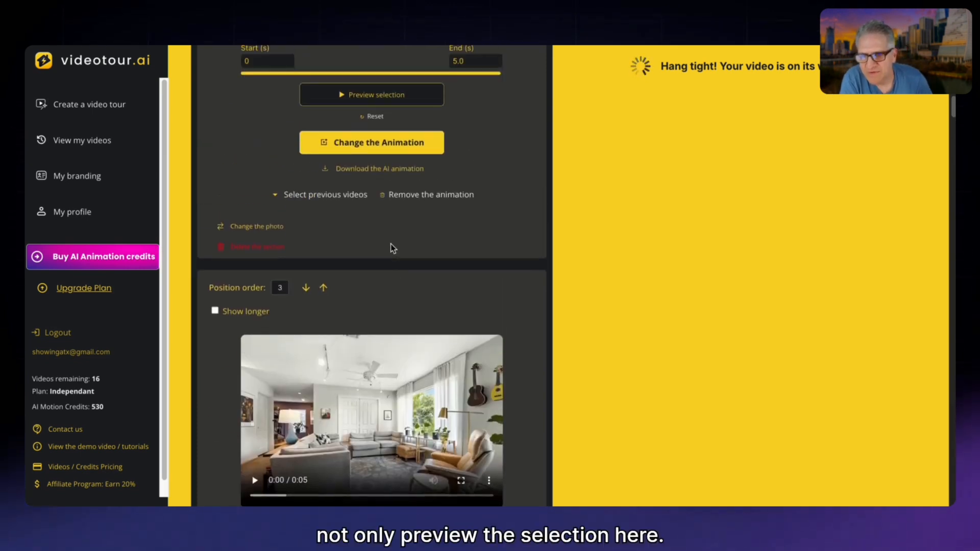
pyautogui.scroll(-10, 401, 359)
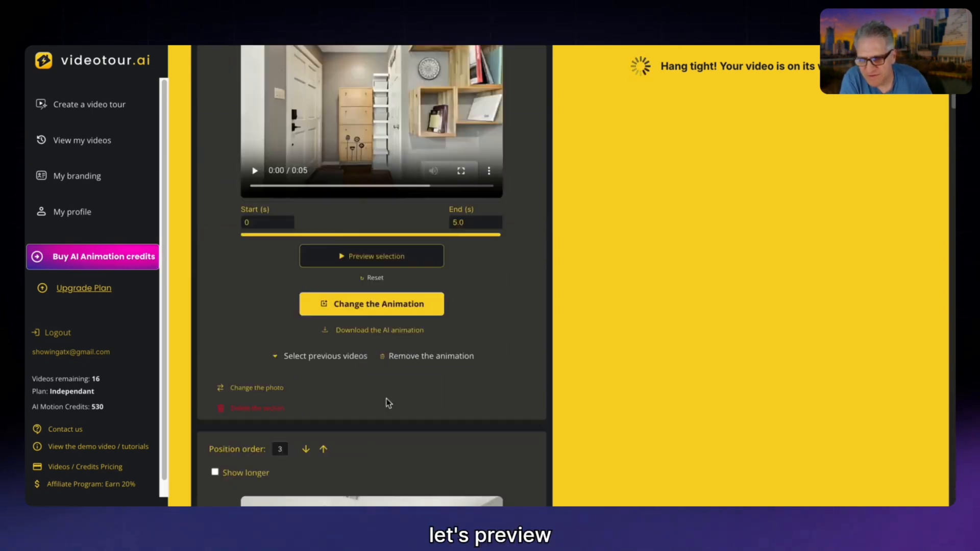
pyautogui.click(382, 375)
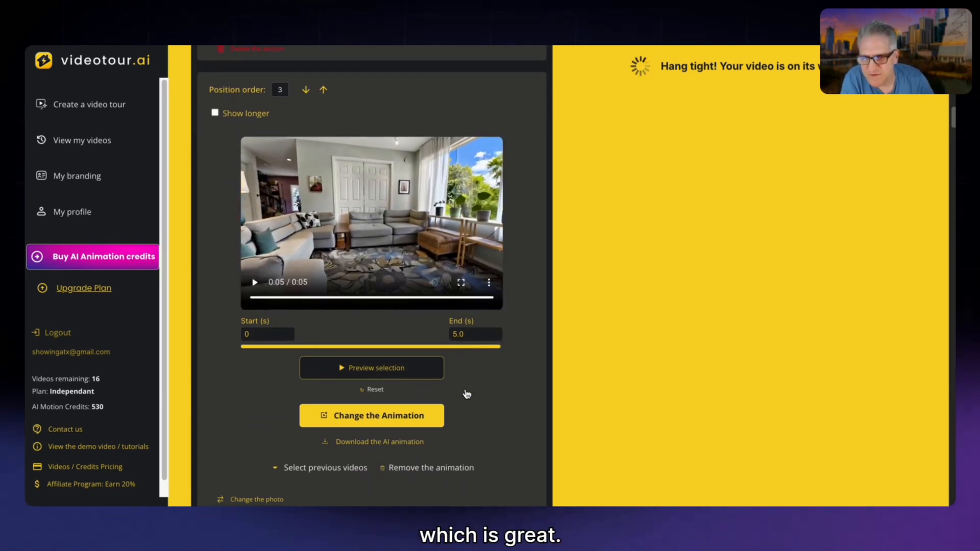
# Open the animation settings of the living room scene at position 3 and examine the second-photo option and motion description.
pyautogui.scroll(2, 381, 376)
pyautogui.scroll(-5, 461, 384)
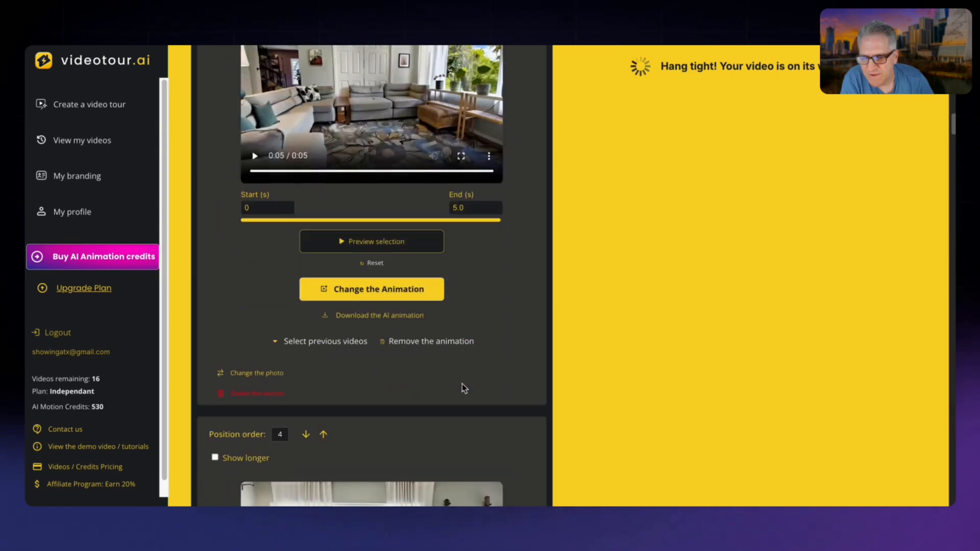
pyautogui.click(390, 294)
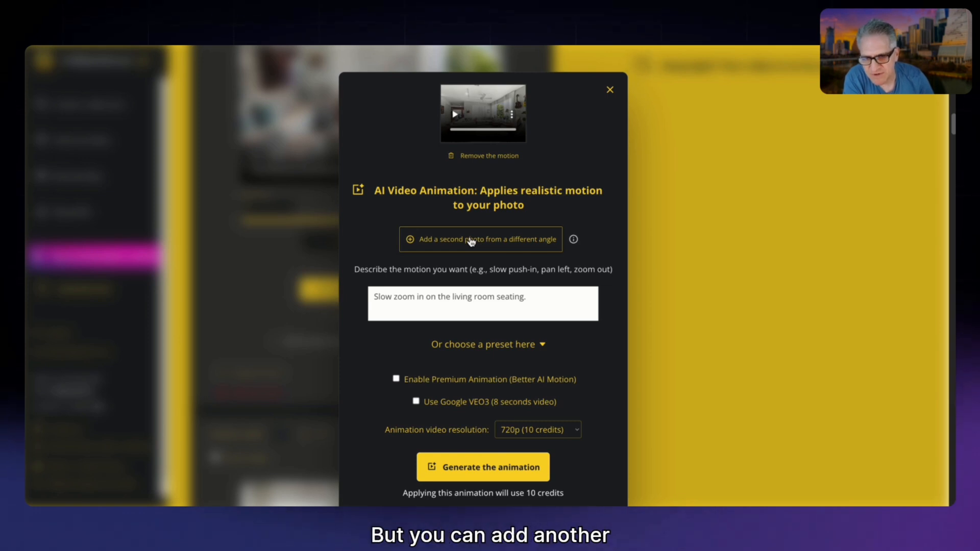
pyautogui.scroll(-1, 456, 286)
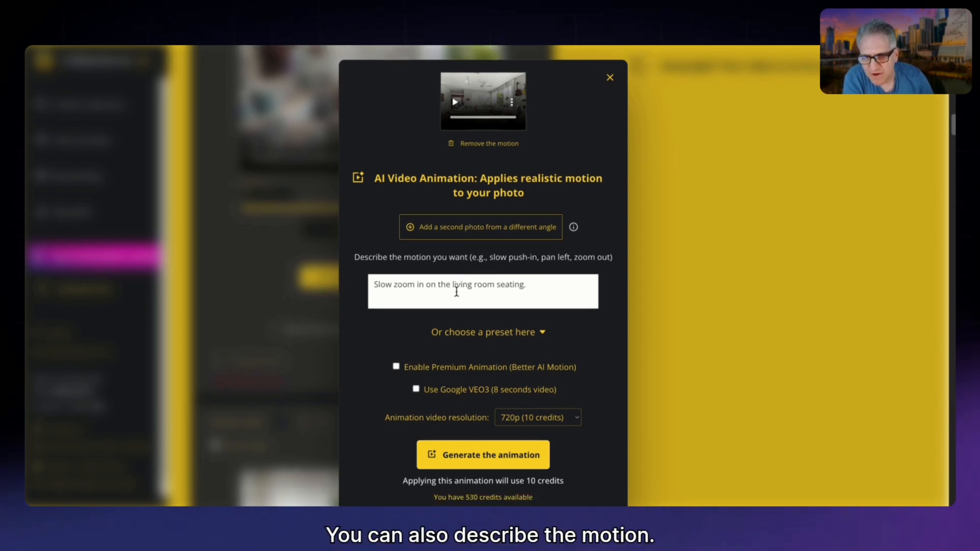
pyautogui.click(454, 286)
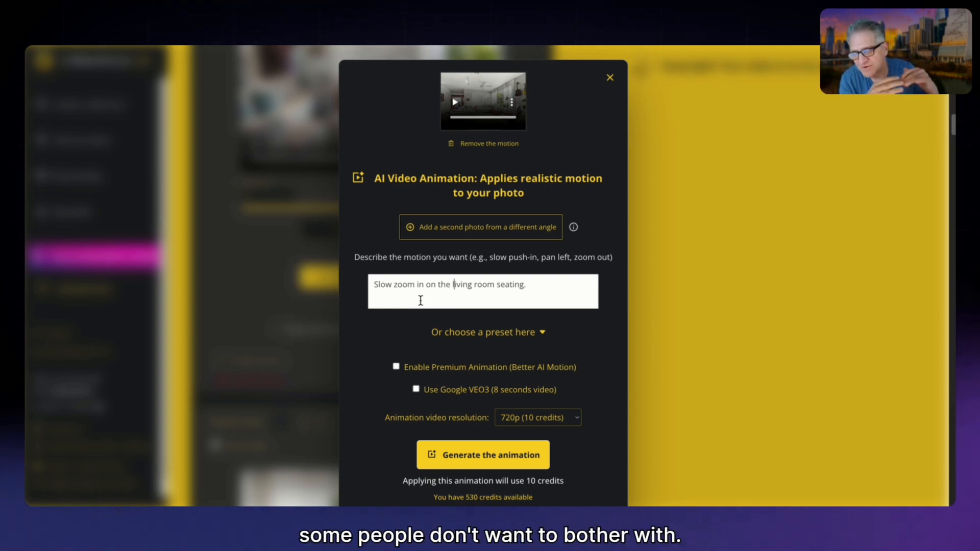
pyautogui.scroll(-1, 434, 306)
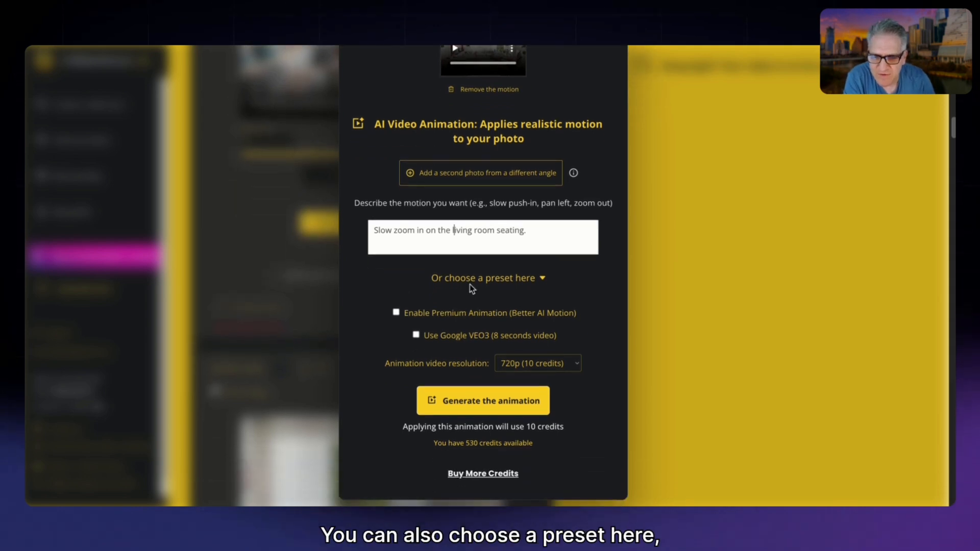
# Show the motion presets for the living room animation and look through them and the premium, VEO3 and resolution options.
pyautogui.click(468, 279)
pyautogui.scroll(-2, 580, 406)
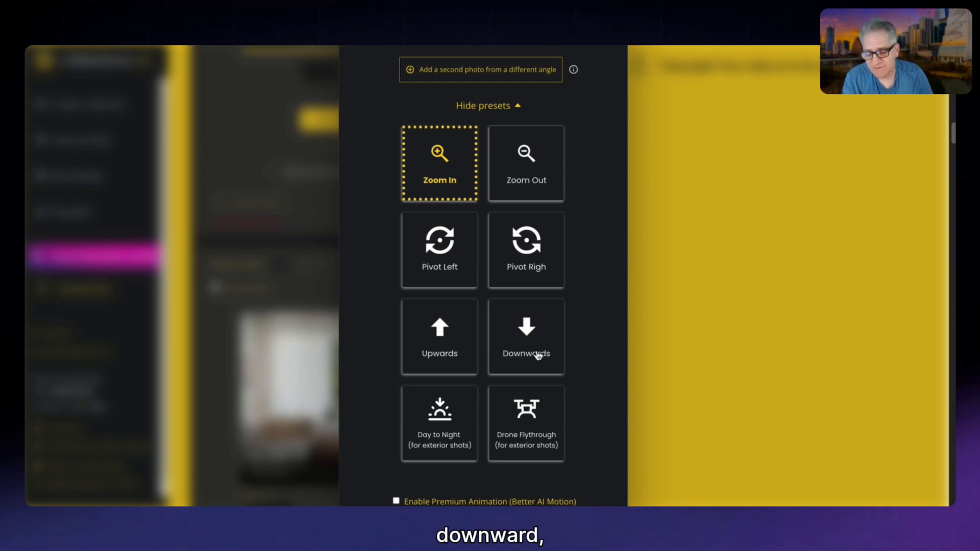
pyautogui.scroll(-1, 431, 415)
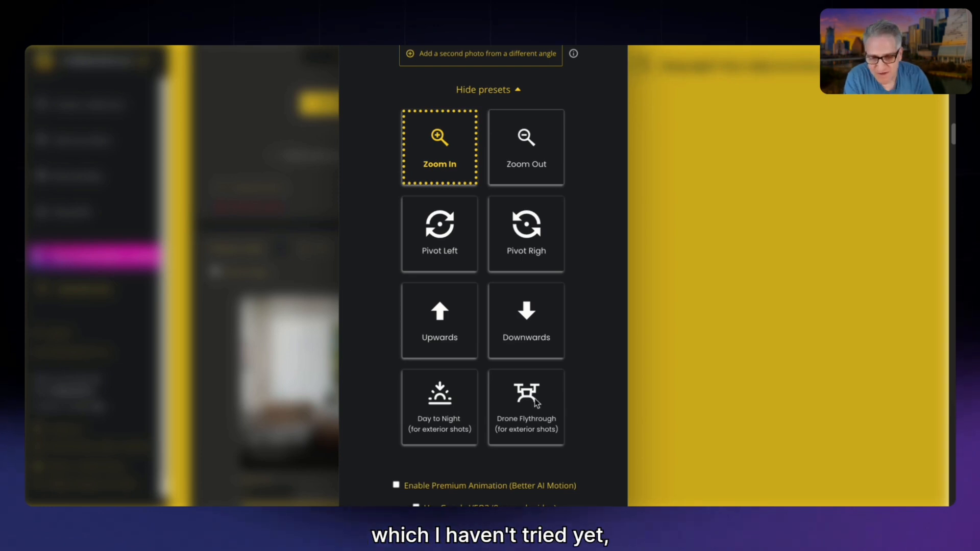
pyautogui.scroll(-3, 527, 403)
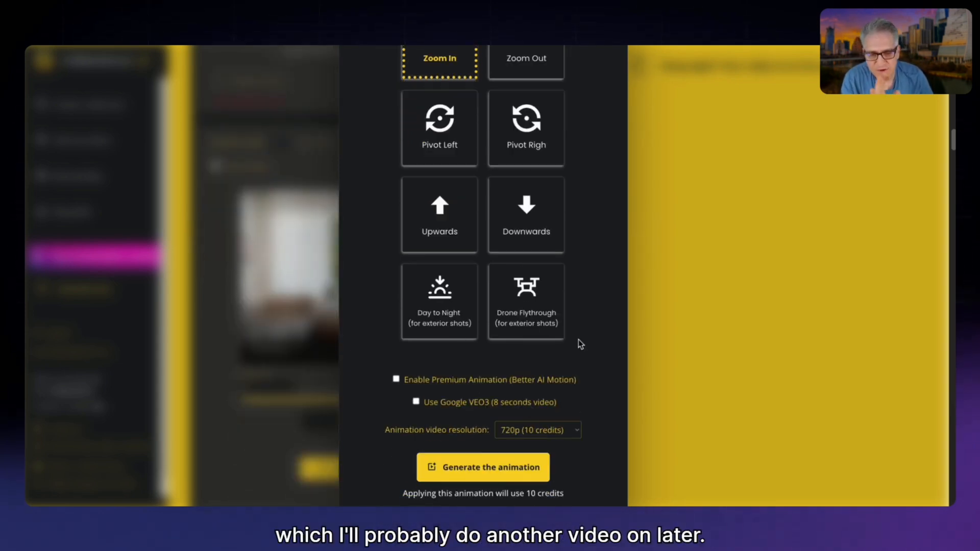
# Enable premium animation with better AI motion for the living room scene.
pyautogui.scroll(-2, 580, 354)
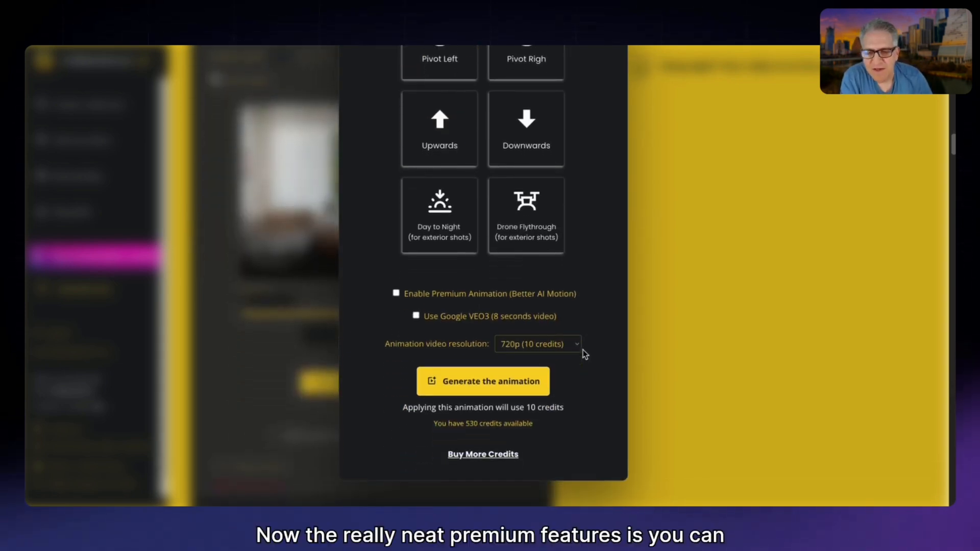
pyautogui.scroll(-1, 447, 299)
pyautogui.click(397, 289)
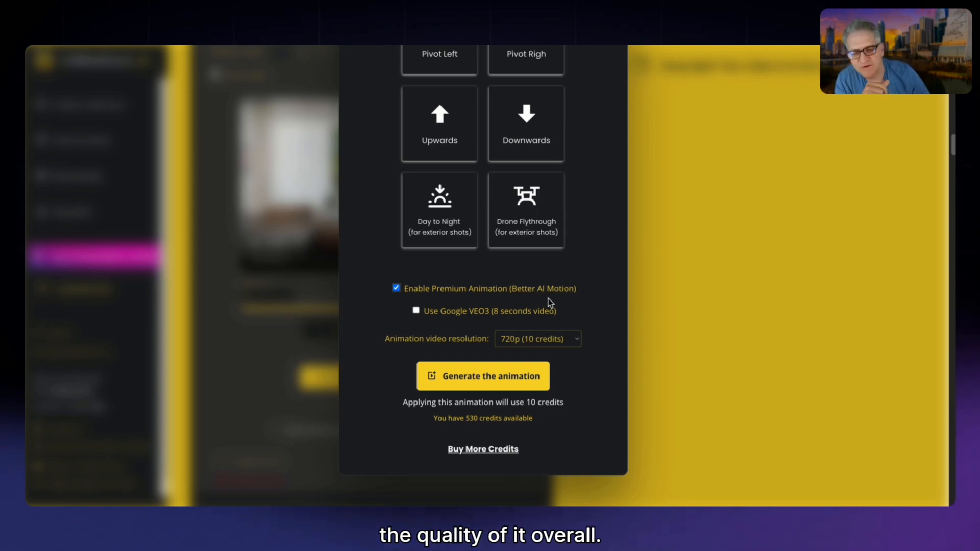
# Turn on the Google VEO3 8-second video option to examine its credit cost, switch it off again and return to the start of the animation settings.
pyautogui.click(416, 311)
pyautogui.scroll(-1, 473, 313)
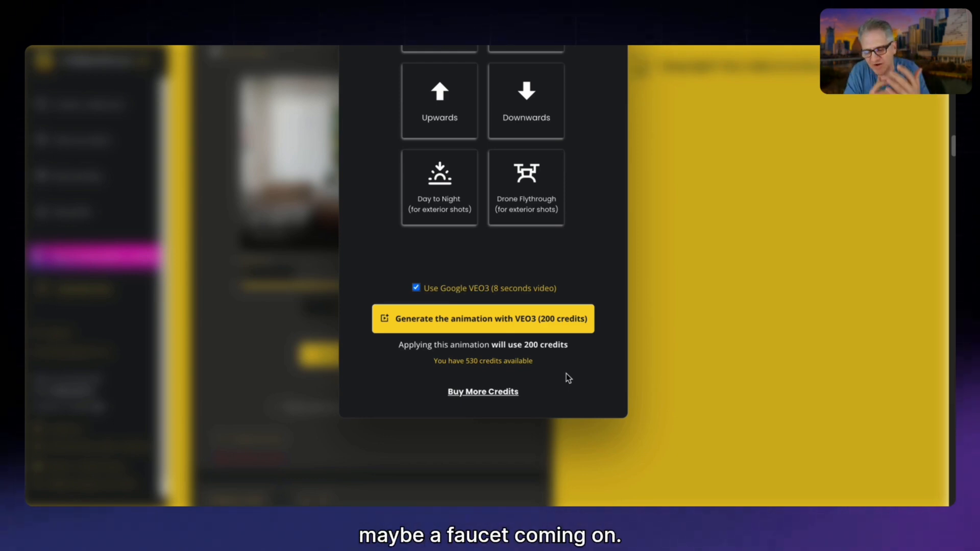
pyautogui.click(416, 287)
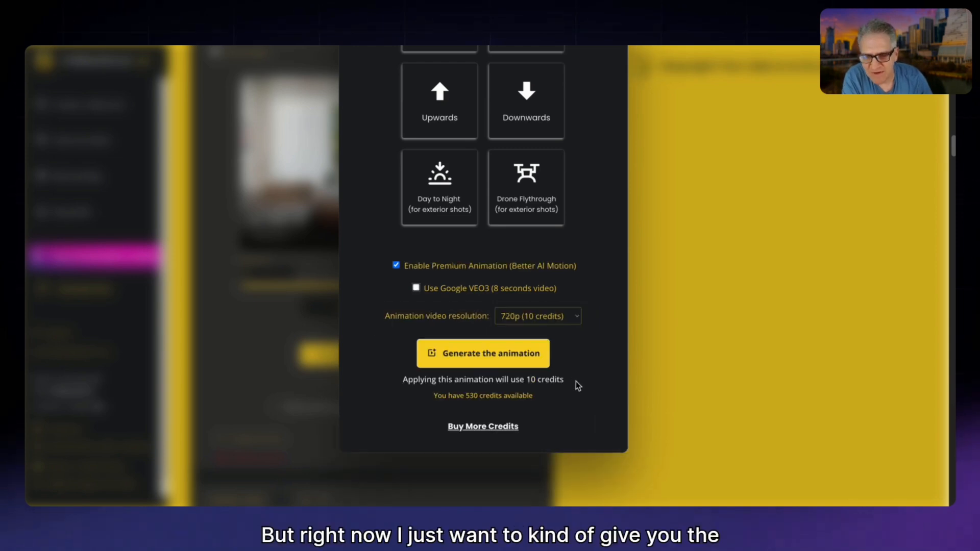
pyautogui.scroll(-2, 575, 383)
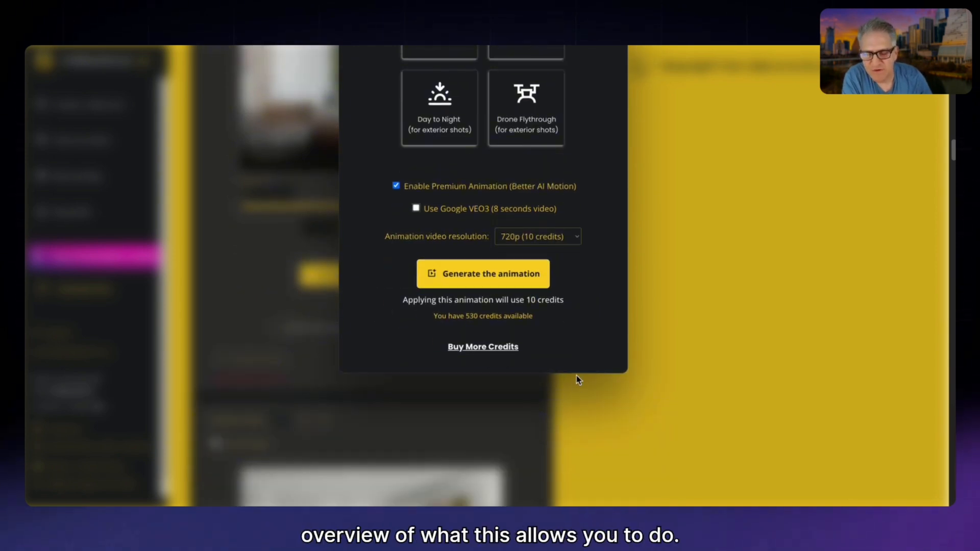
pyautogui.scroll(12, 577, 380)
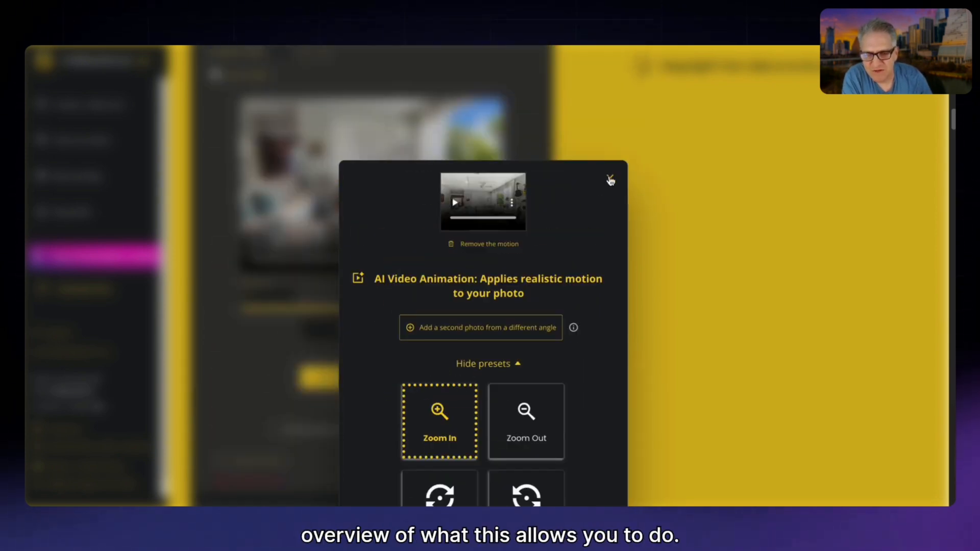